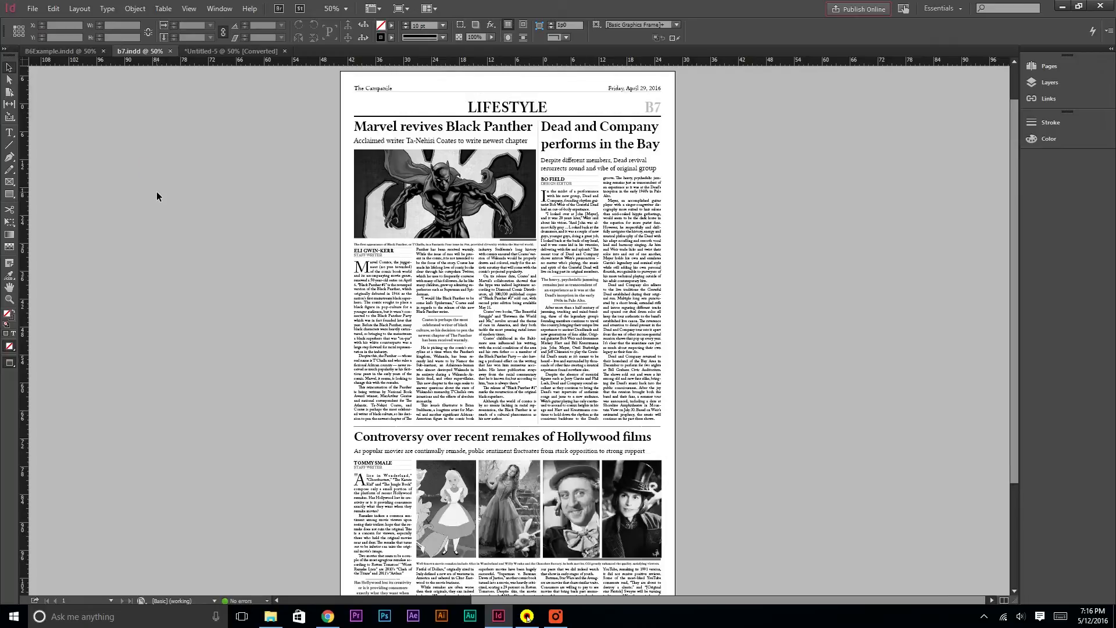
scroll(196, 134, up, 4)
Compare the finished B7 example layout with the new B6 page document
click(224, 51)
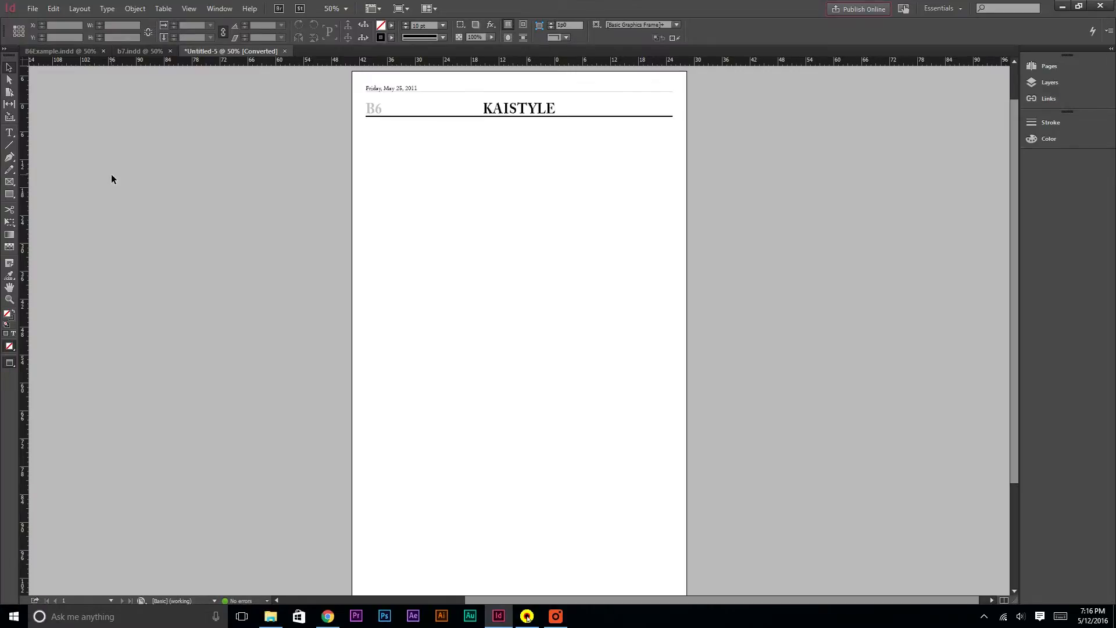
click(130, 50)
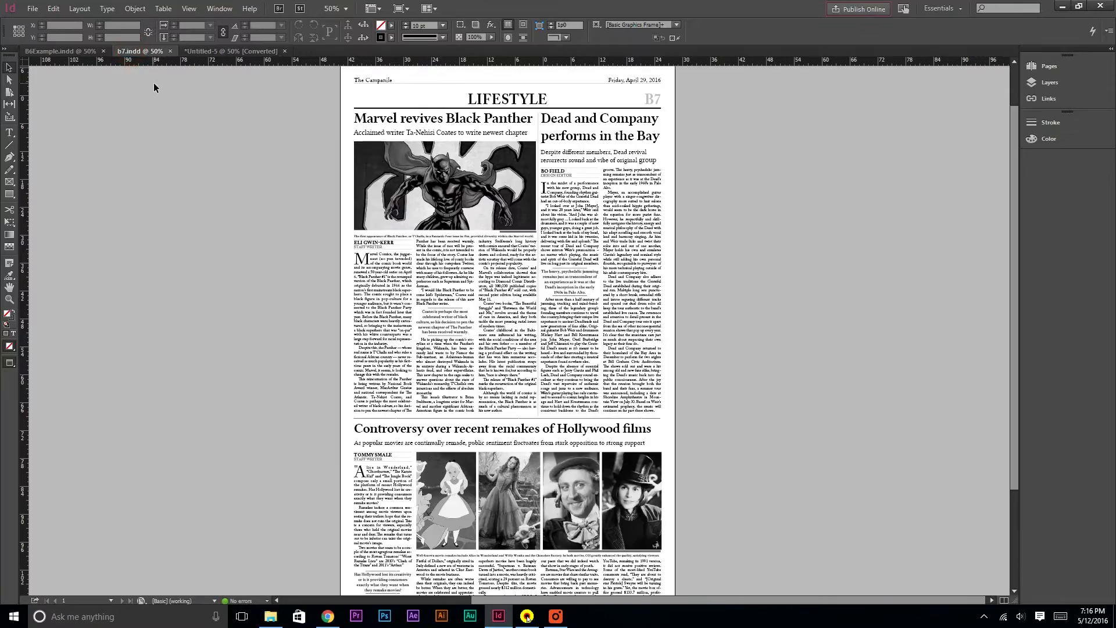
click(214, 51)
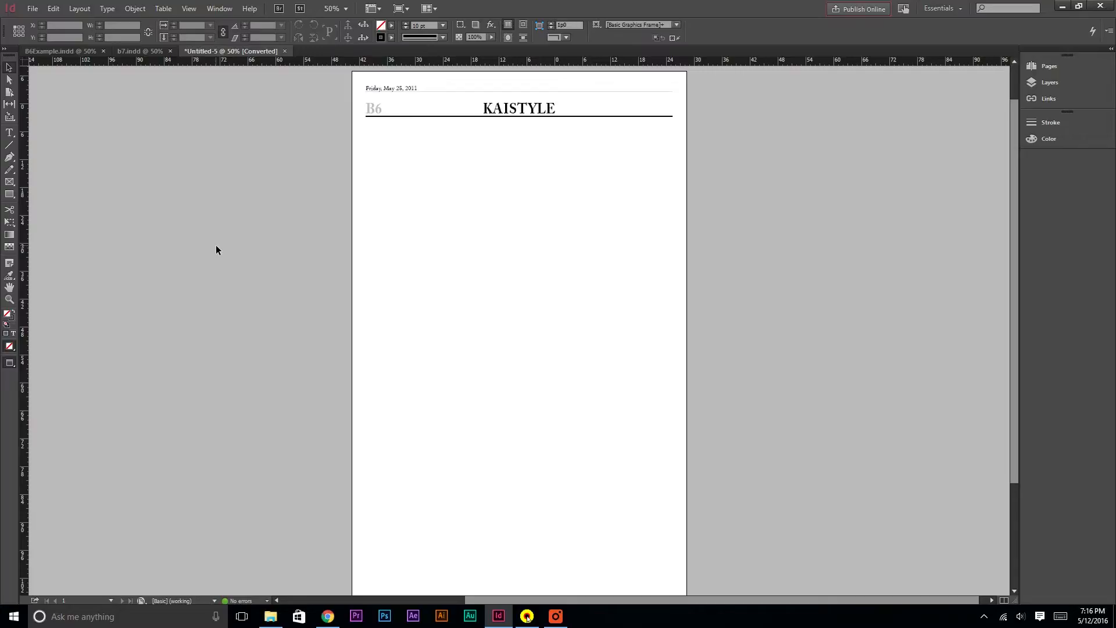
Check the B6 page's assigned stories in the Fake Page Assignments spreadsheet
scroll(216, 245, down, 1)
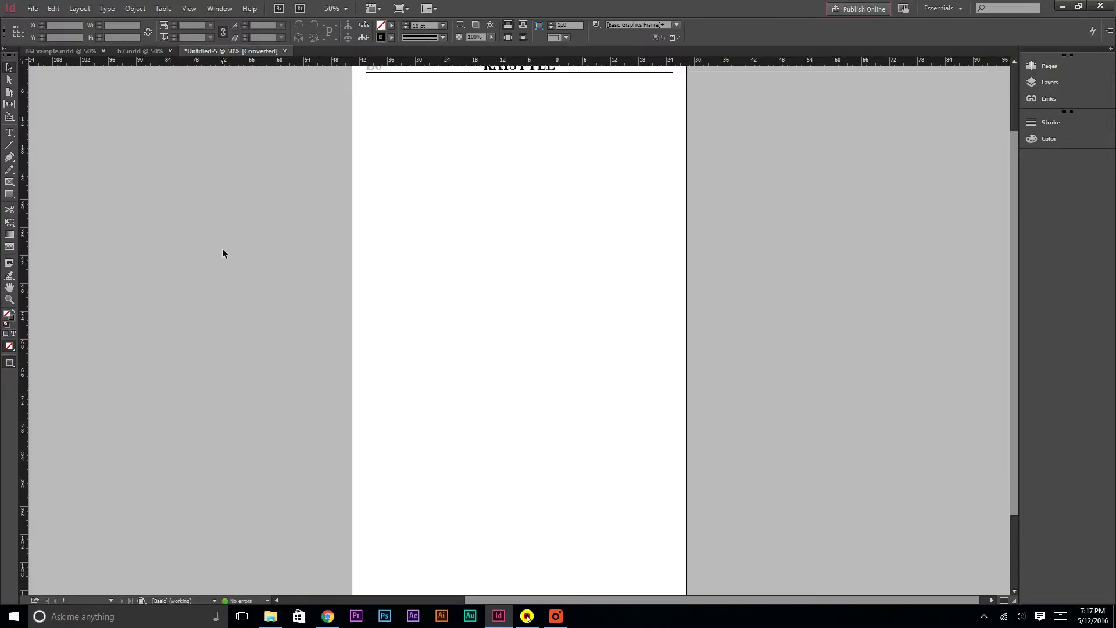
key(alt+Tab)
click(515, 226)
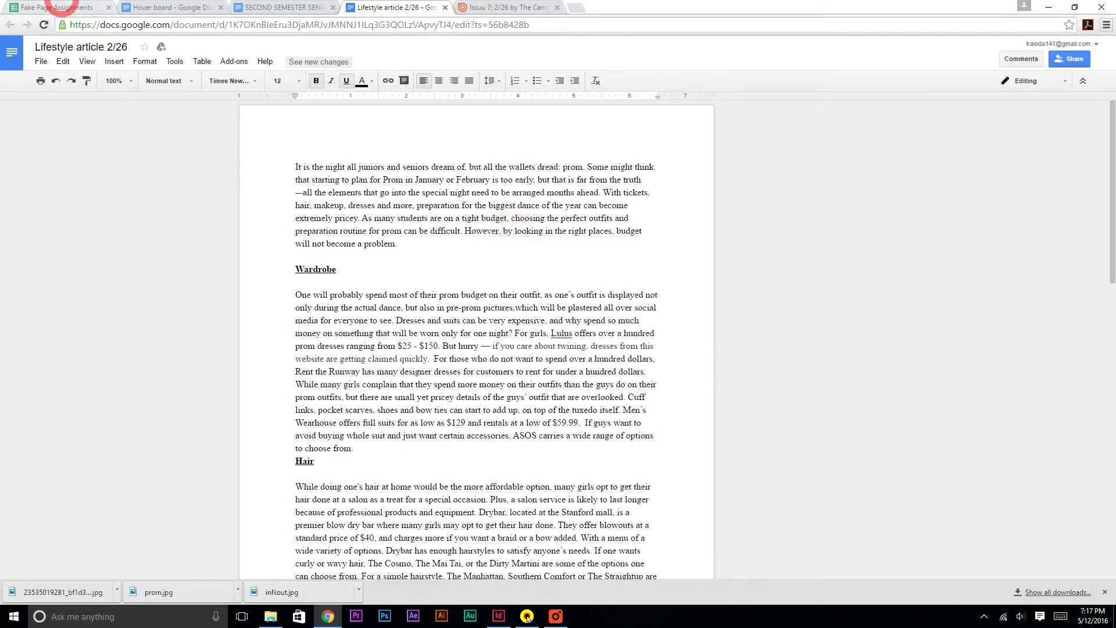
click(57, 7)
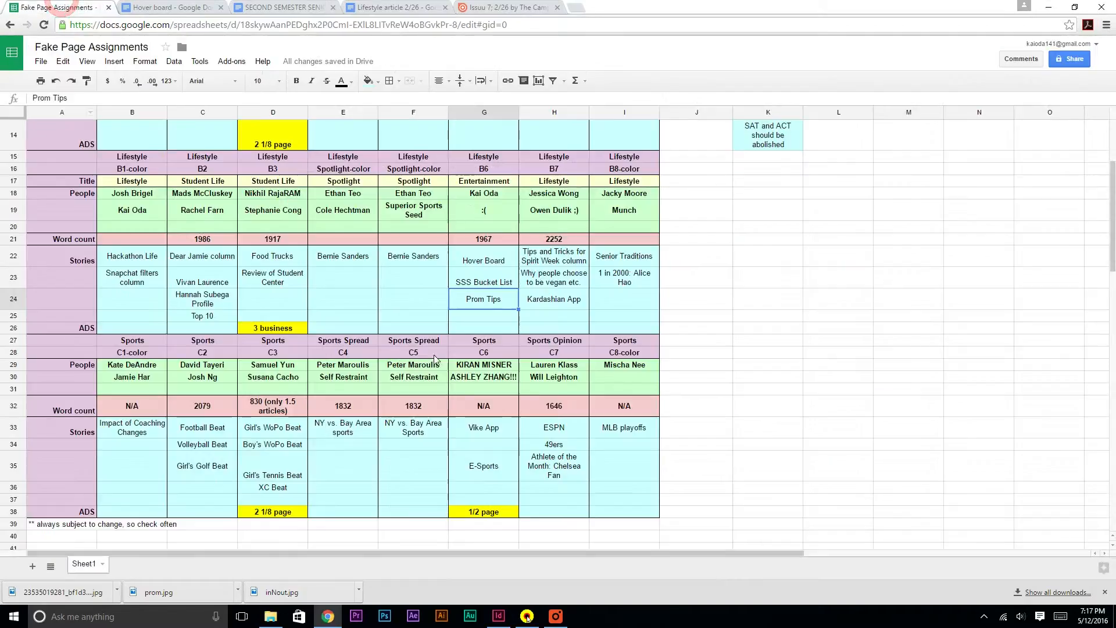
click(475, 196)
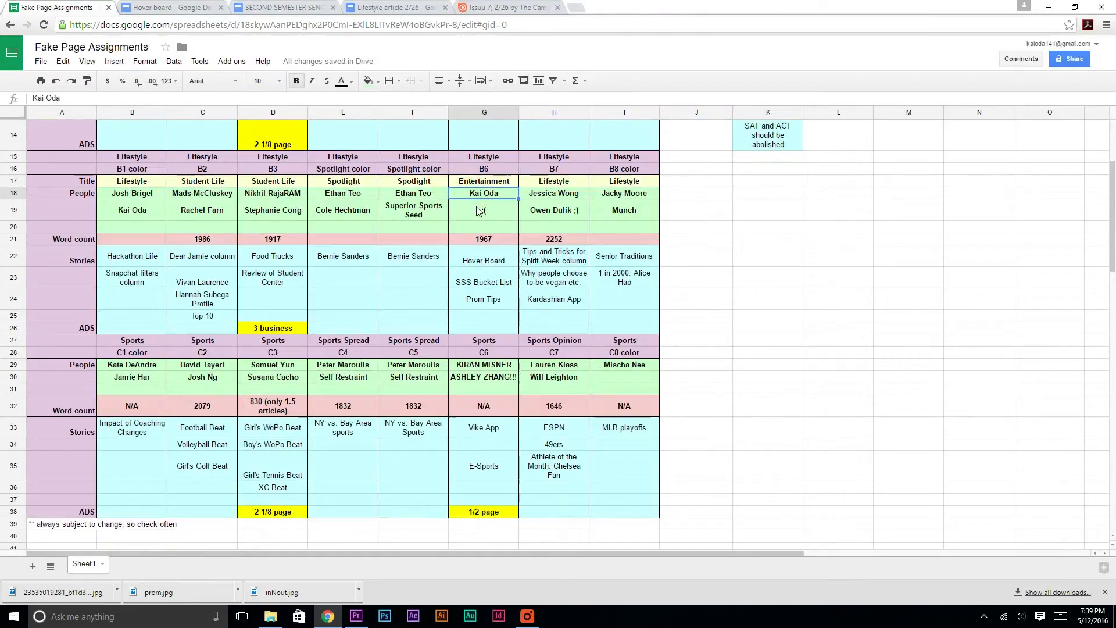
click(497, 265)
click(496, 284)
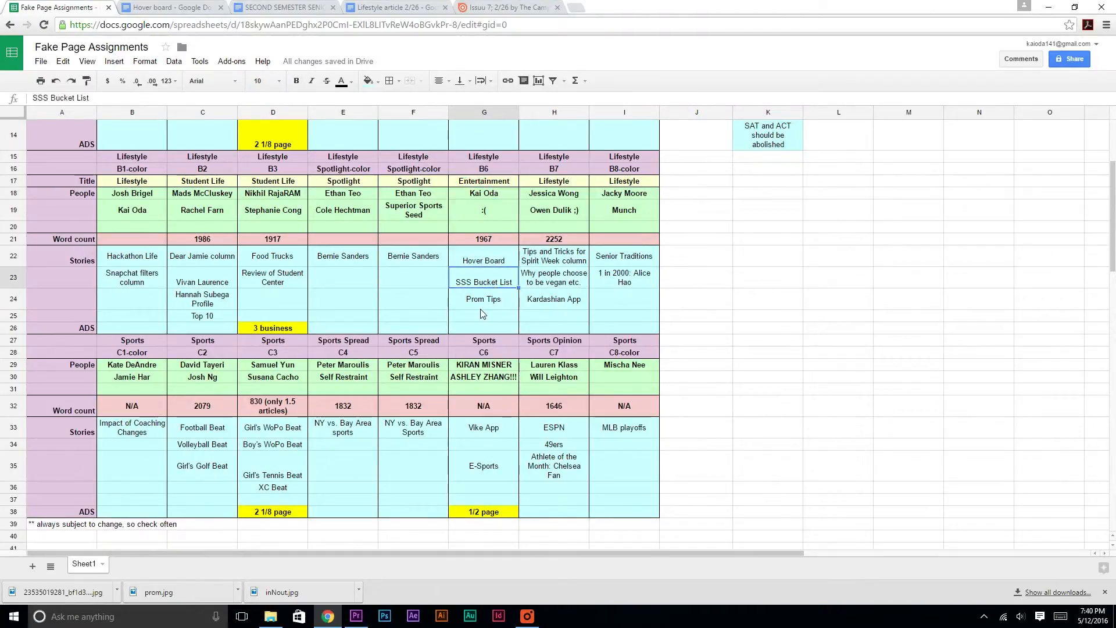
click(479, 299)
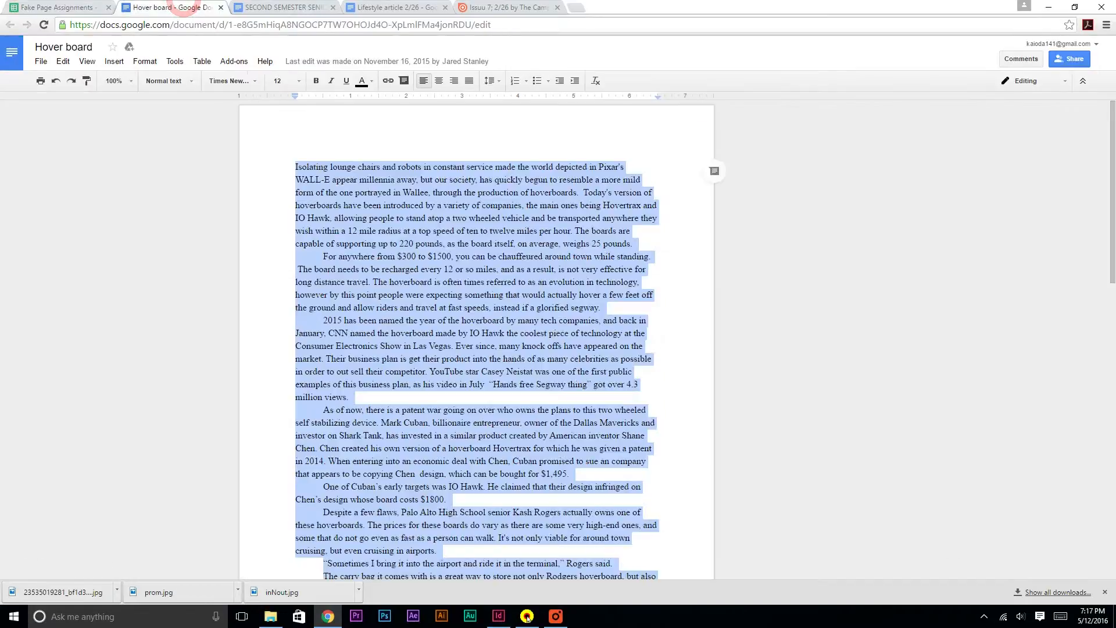
Copy the Hover board article and paste it into a new text frame drawn in the fourth column
key(ctrl+c)
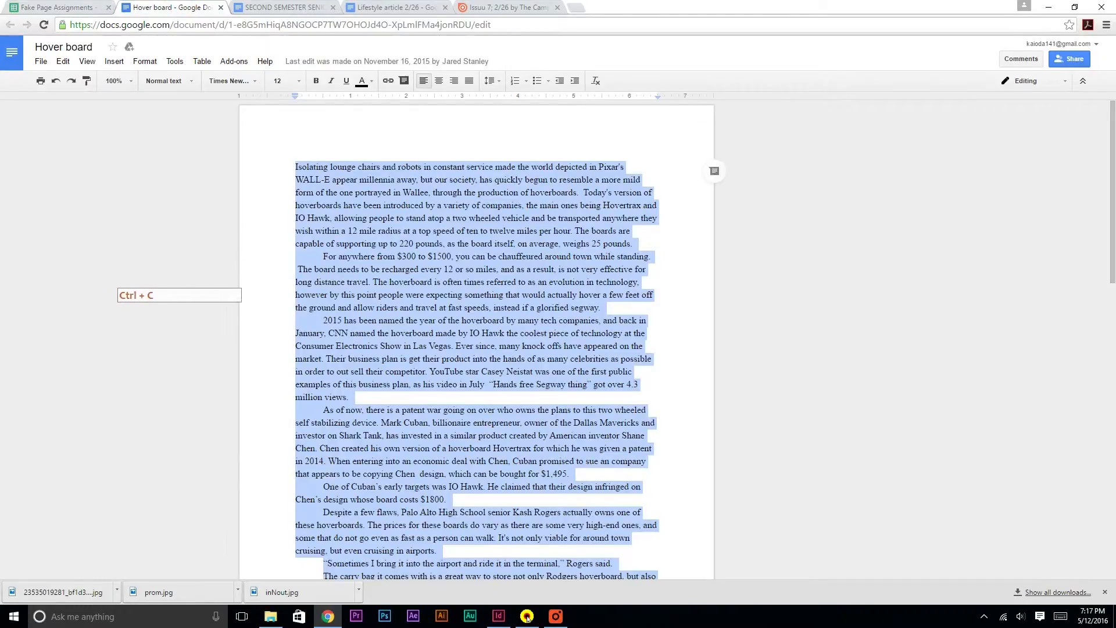
key(alt+Tab)
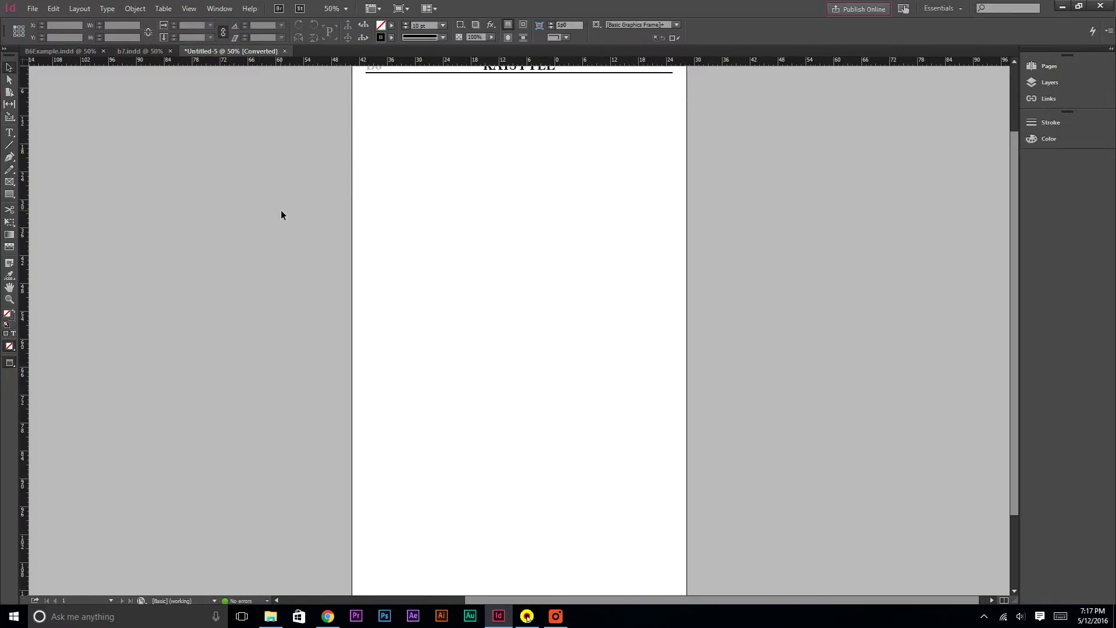
key(w)
click(11, 134)
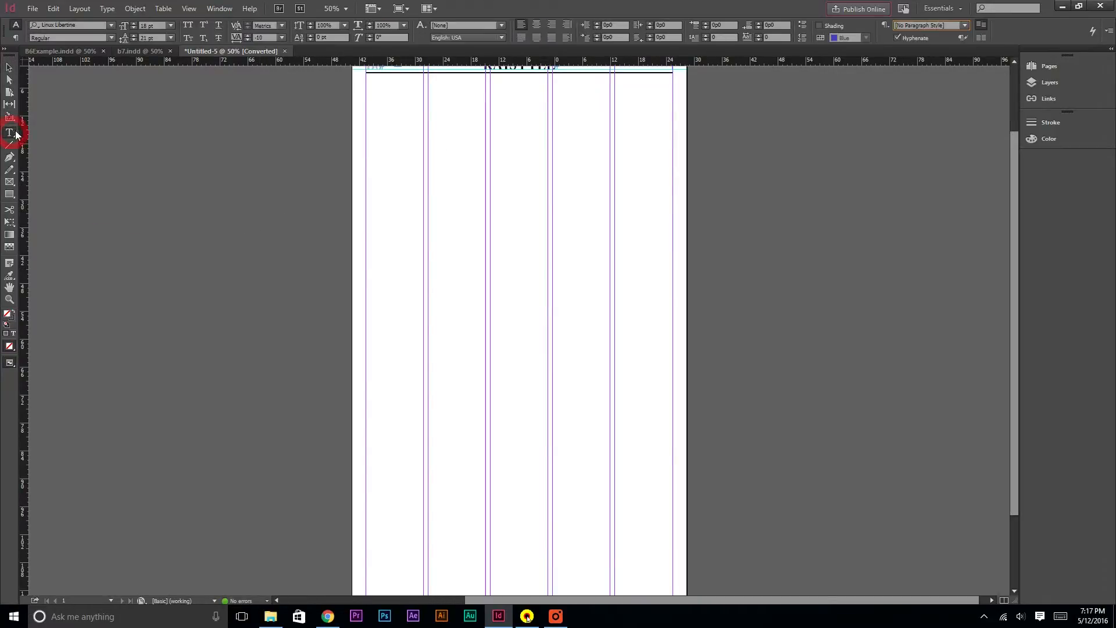
drag(553, 137, 611, 251)
scroll(631, 249, up, 1)
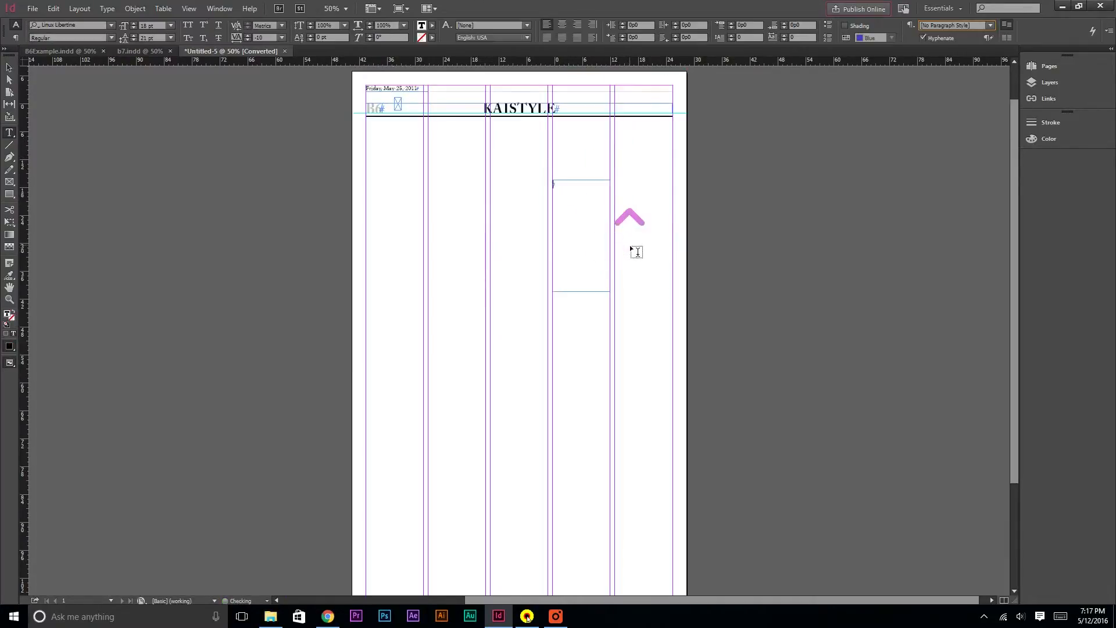
key(ctrl+v)
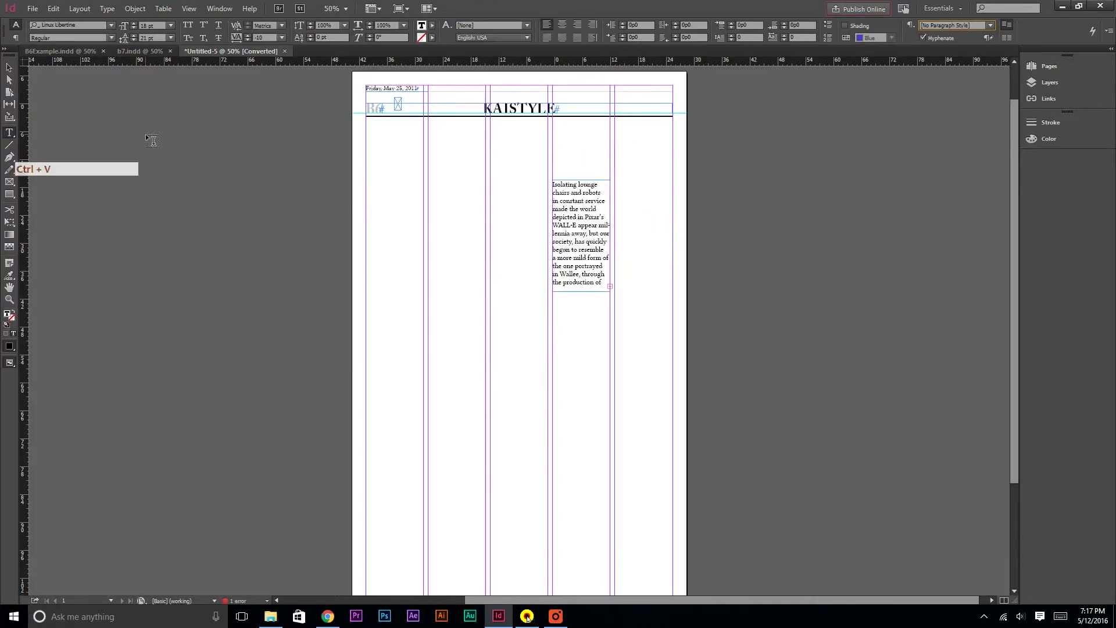
Apply the Body Text paragraph style to all of the Hover board article text
click(6, 68)
double_click(584, 235)
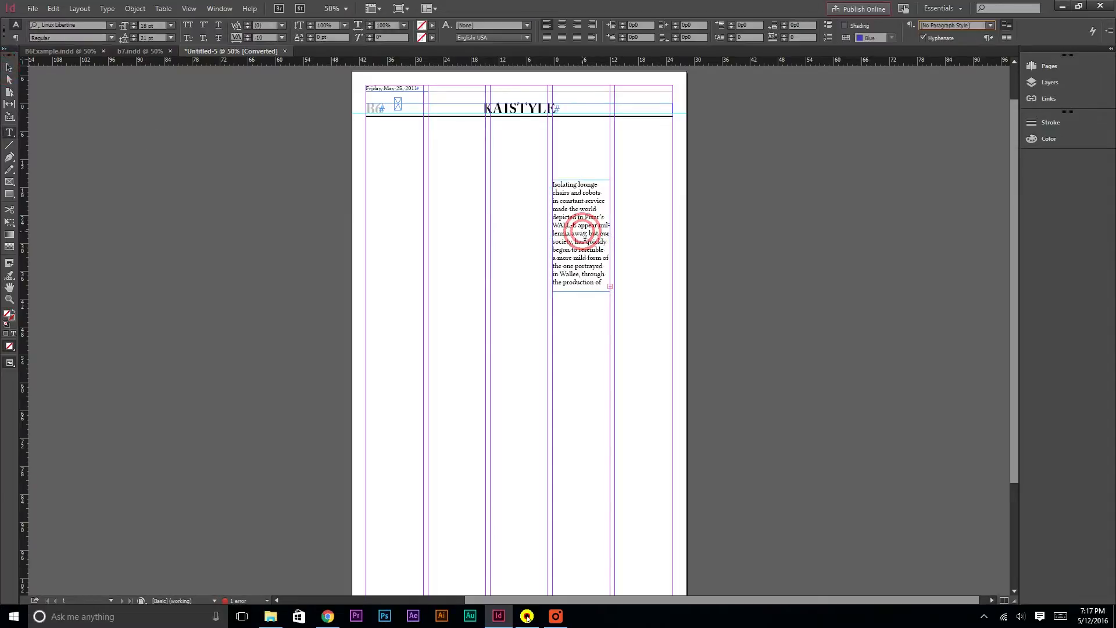
key(ctrl+a)
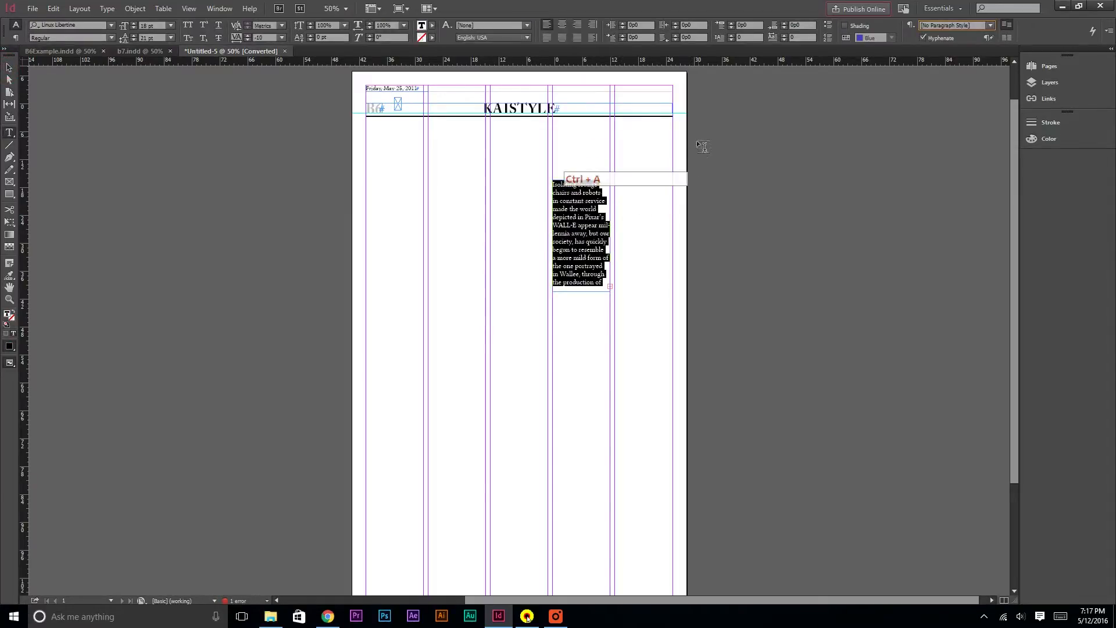
click(975, 26)
scroll(1010, 476, down, 5)
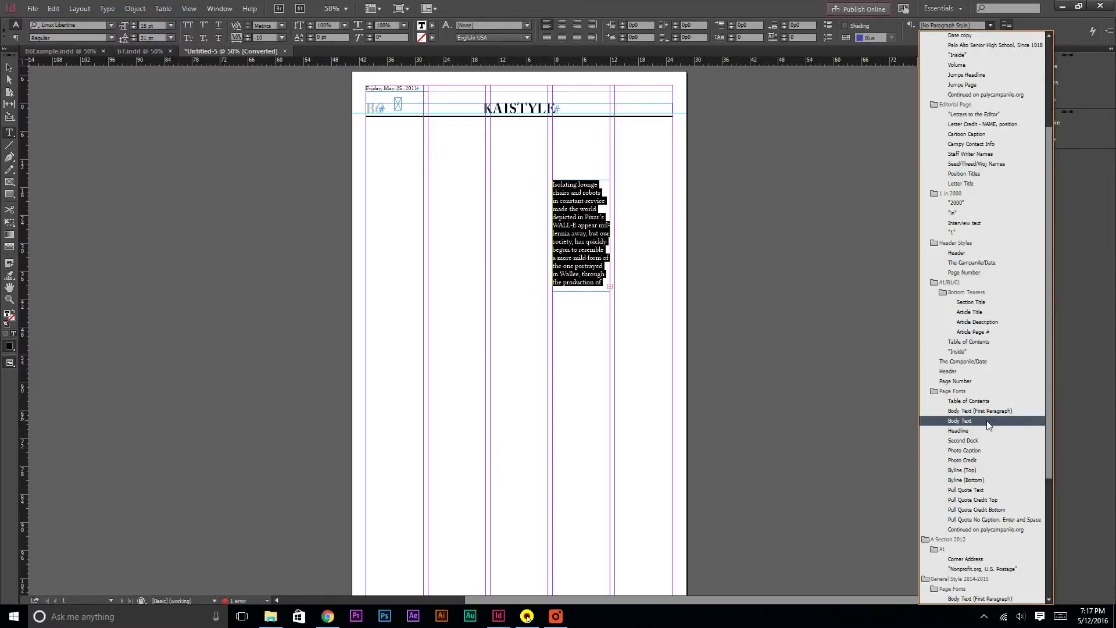
click(988, 421)
click(594, 225)
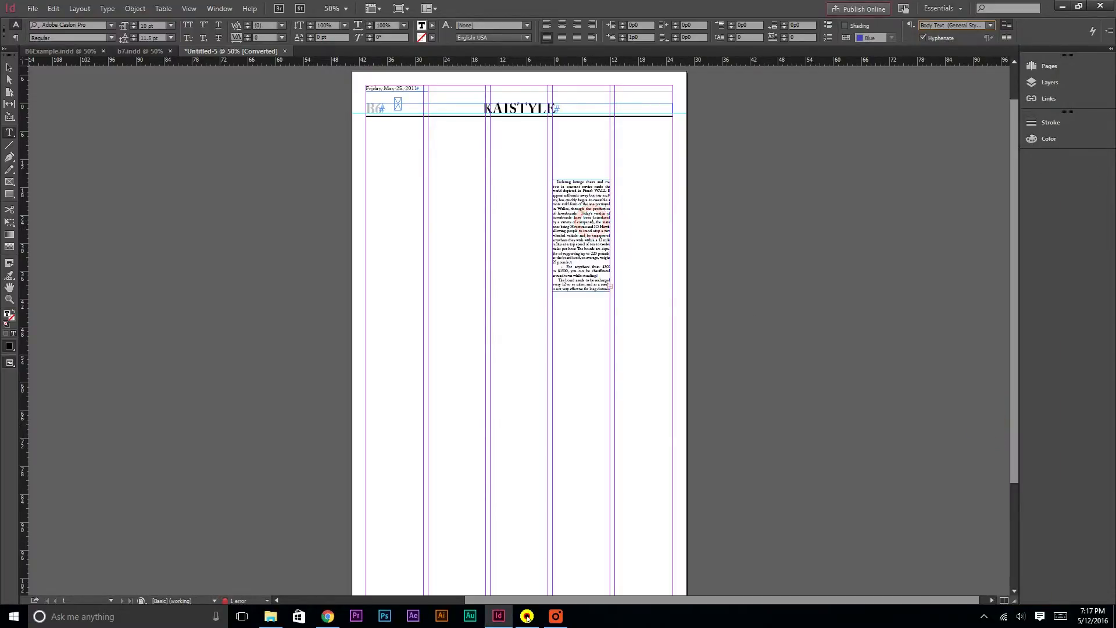
Lengthen the Hover board frame and thread its overflow text into a new frame in the last column
click(7, 67)
drag(589, 298, 574, 396)
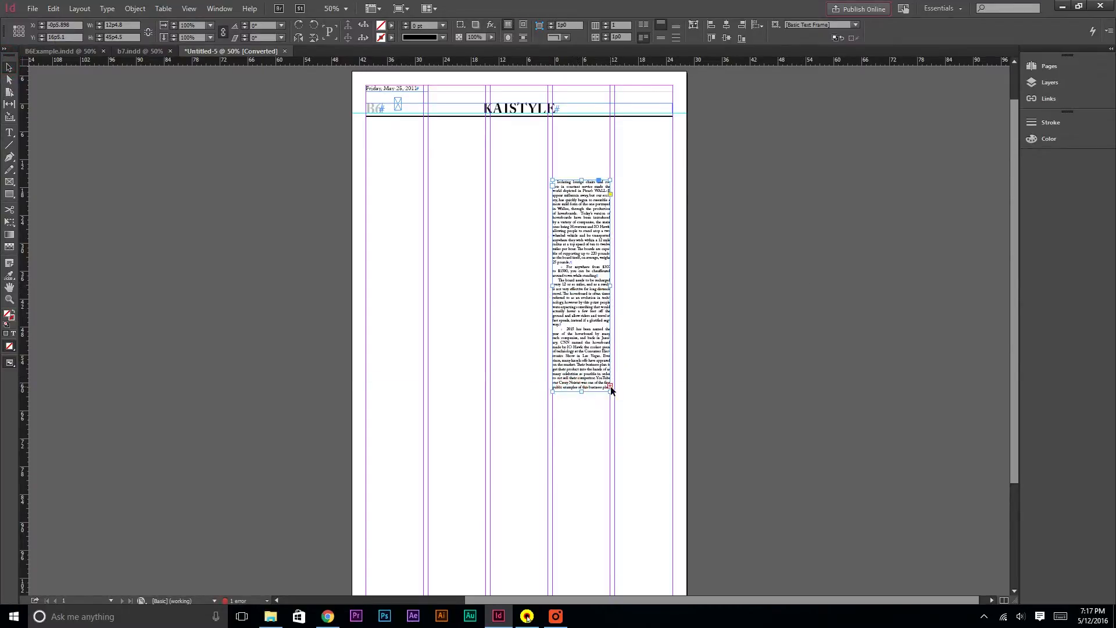
key(ctrl+=)
scroll(610, 386, down, 2)
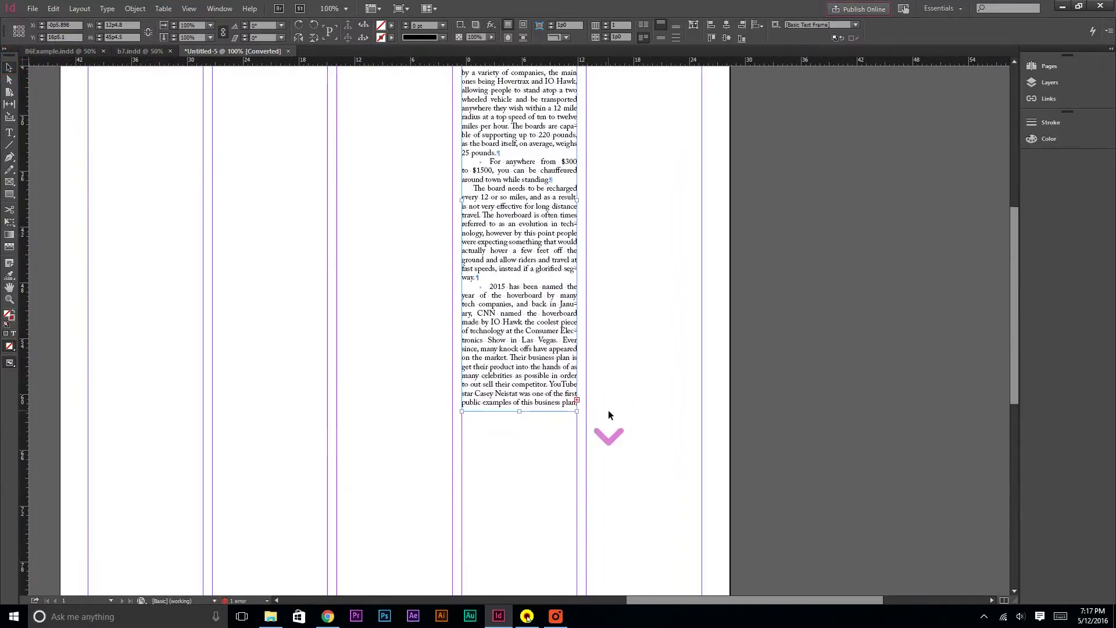
click(577, 401)
scroll(634, 175, up, 2)
click(619, 121)
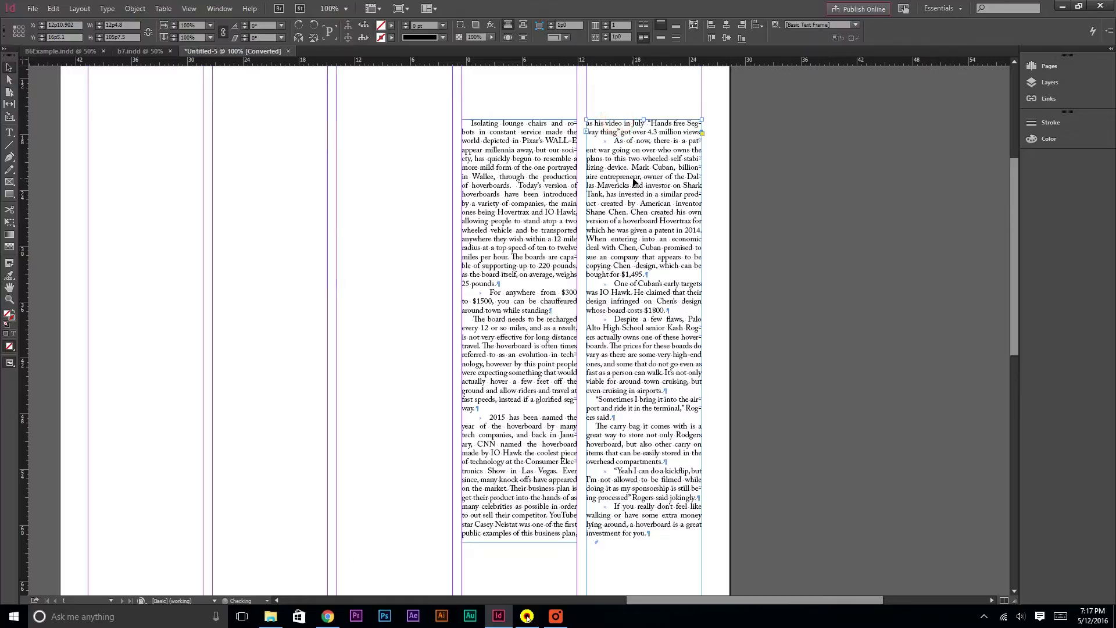
Adjust the bottom edge of the last-column text frame and deselect it
scroll(716, 353, down, 10)
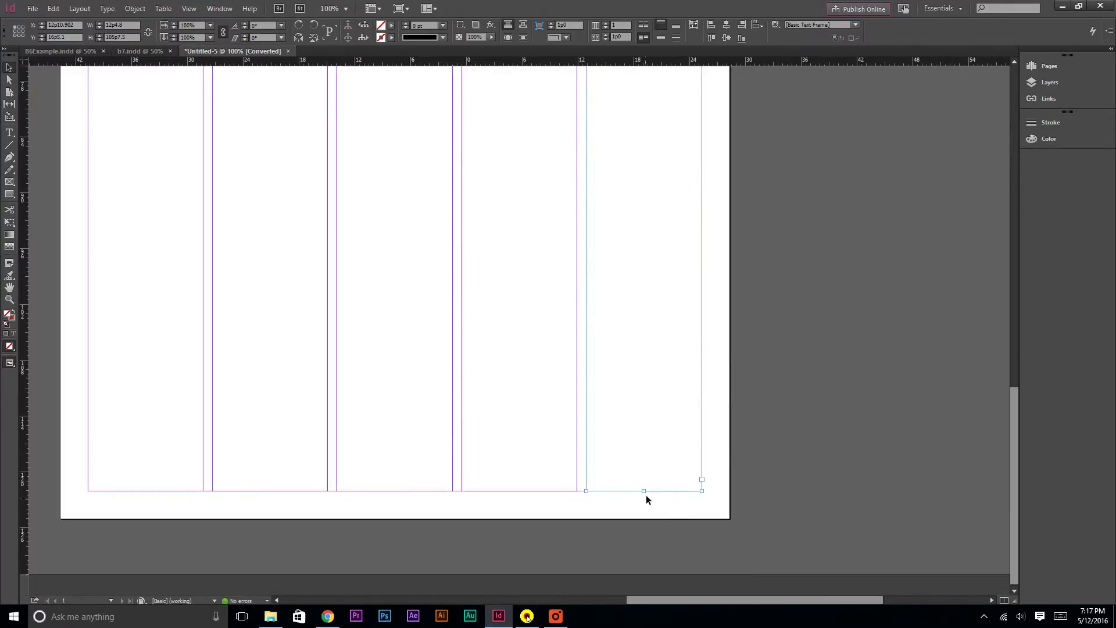
drag(643, 490, 629, 522)
click(782, 531)
key(ctrl+minus)
key(ctrl+minus)
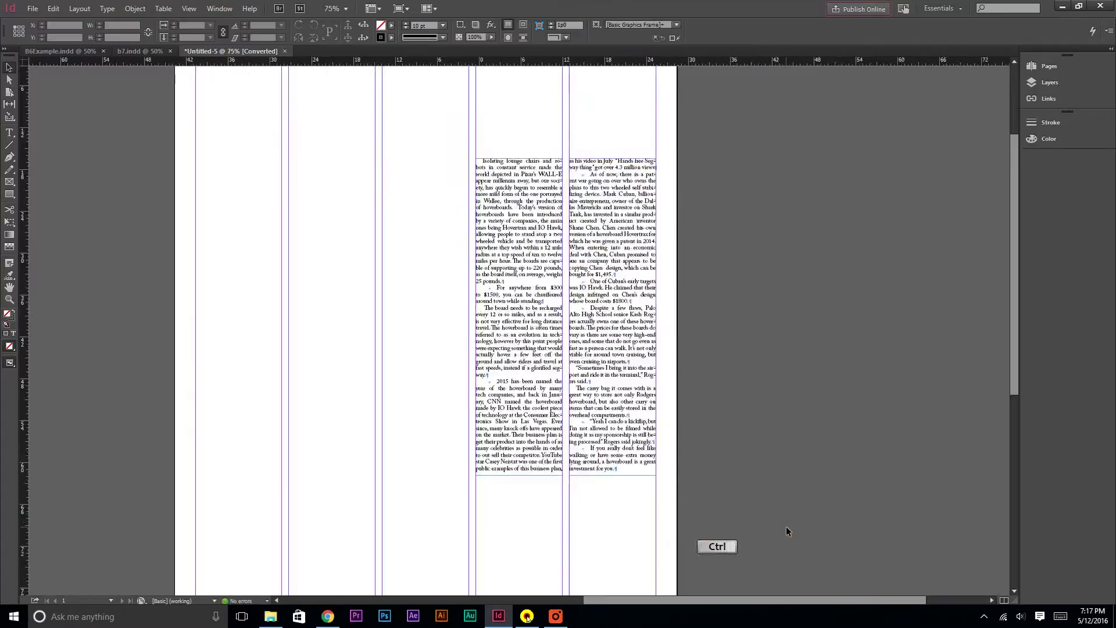
Copy the Second Semester Senior Year Bucket List article text and return to the layout
key(alt+Tab)
key(alt+Tab)
key(alt+Tab)
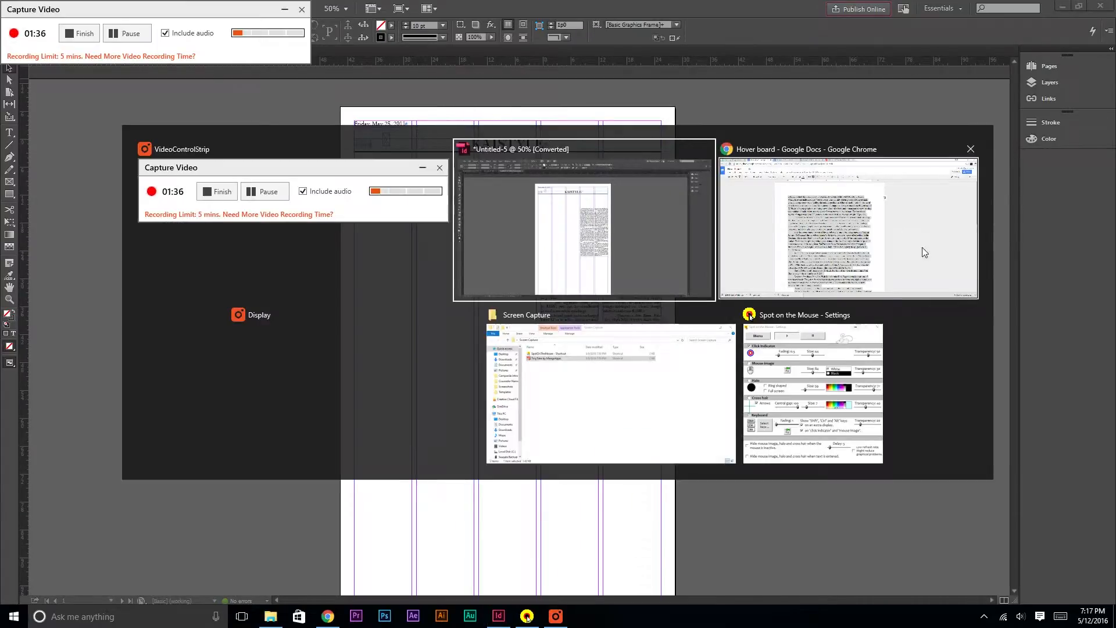
click(304, 8)
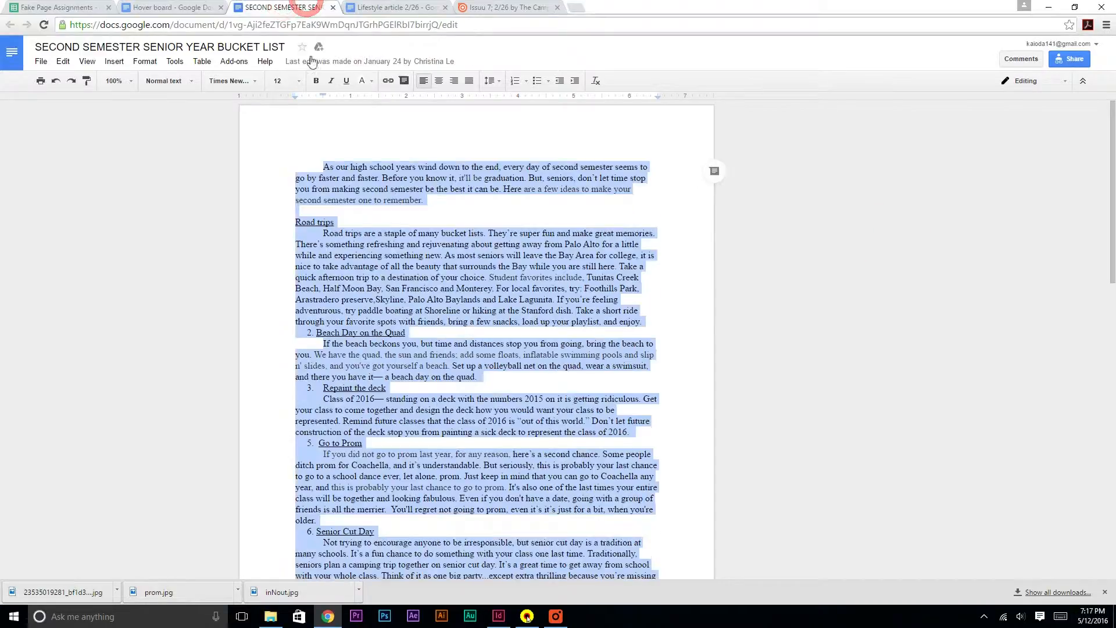
key(ctrl+c)
key(alt+Tab)
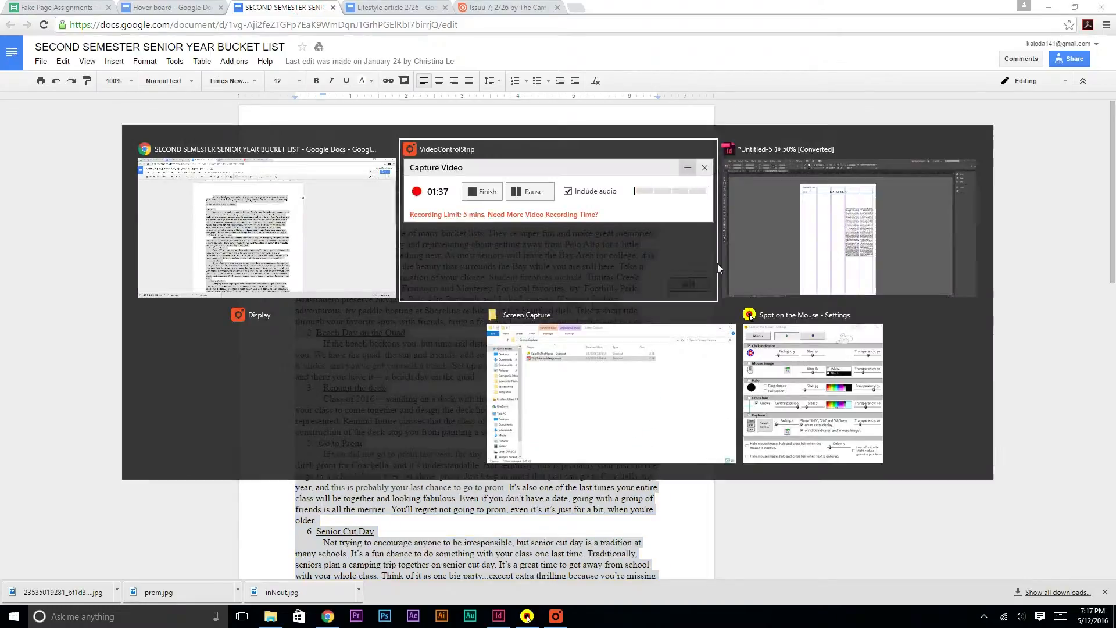
click(793, 246)
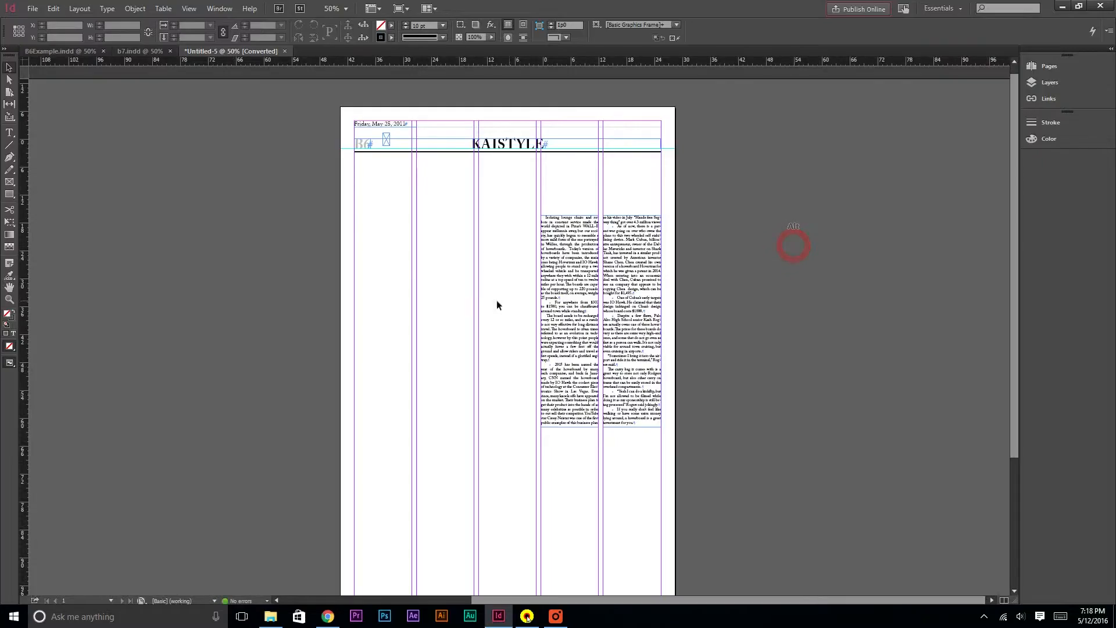
Draw a text frame in the first column and paste the bucket list article into it
click(10, 133)
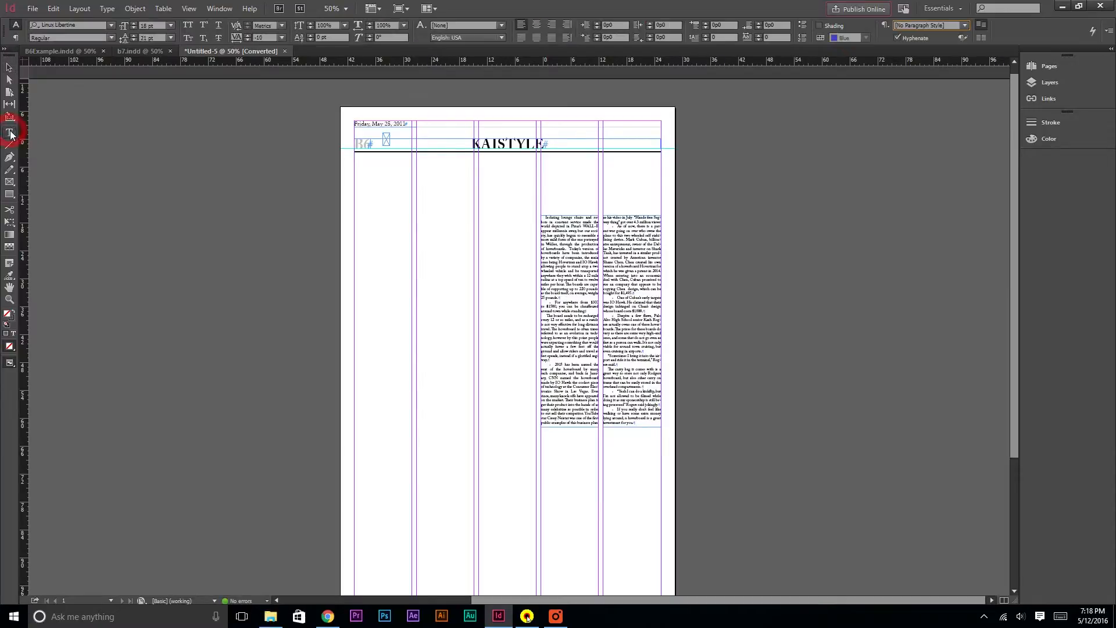
drag(356, 211, 408, 401)
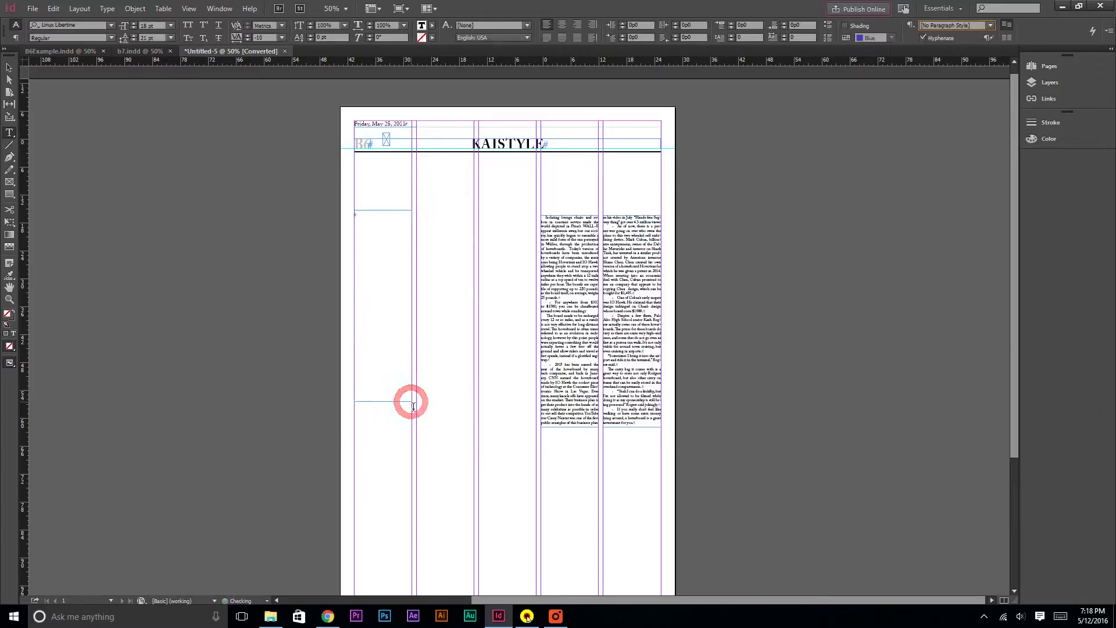
key(ctrl+v)
Apply the Body Text paragraph style to all of the bucket list article text
key(ctrl+a)
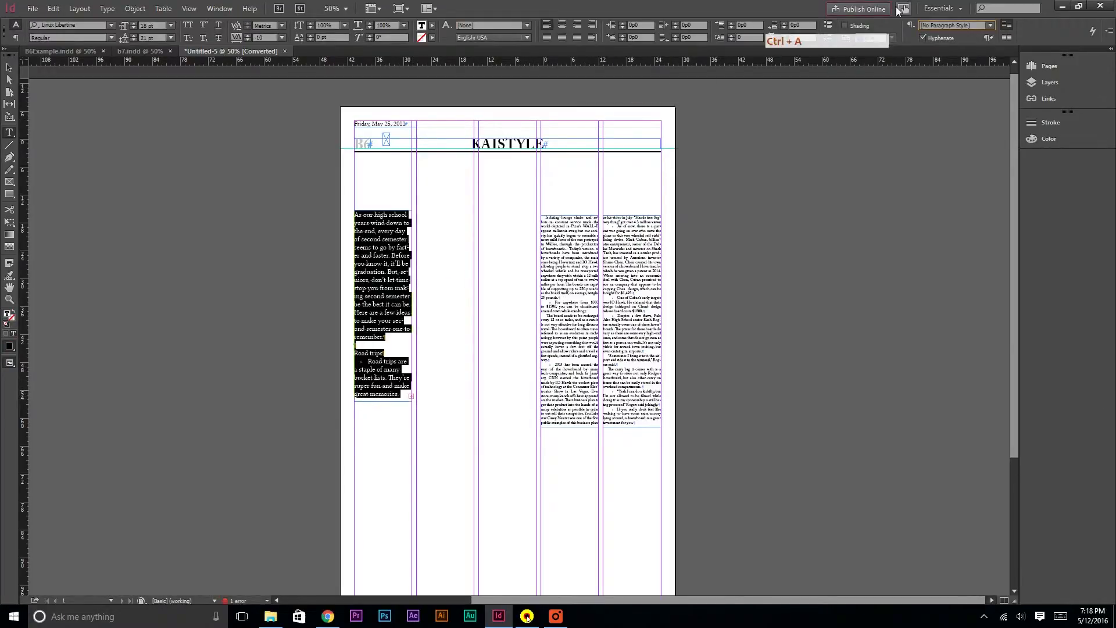
click(963, 25)
scroll(977, 578, down, 2)
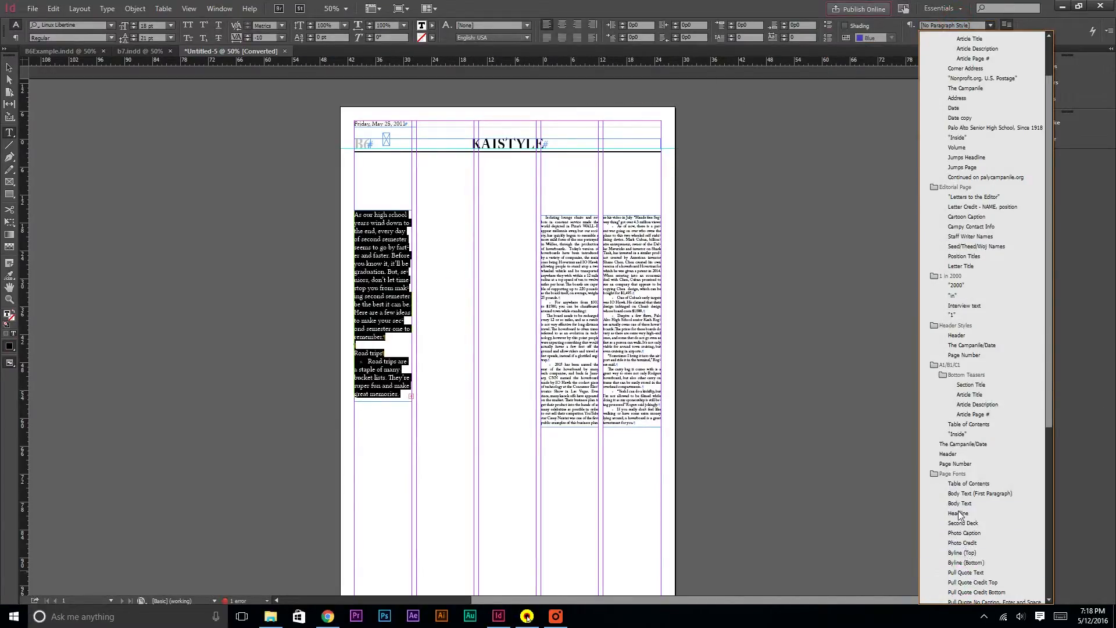
click(959, 504)
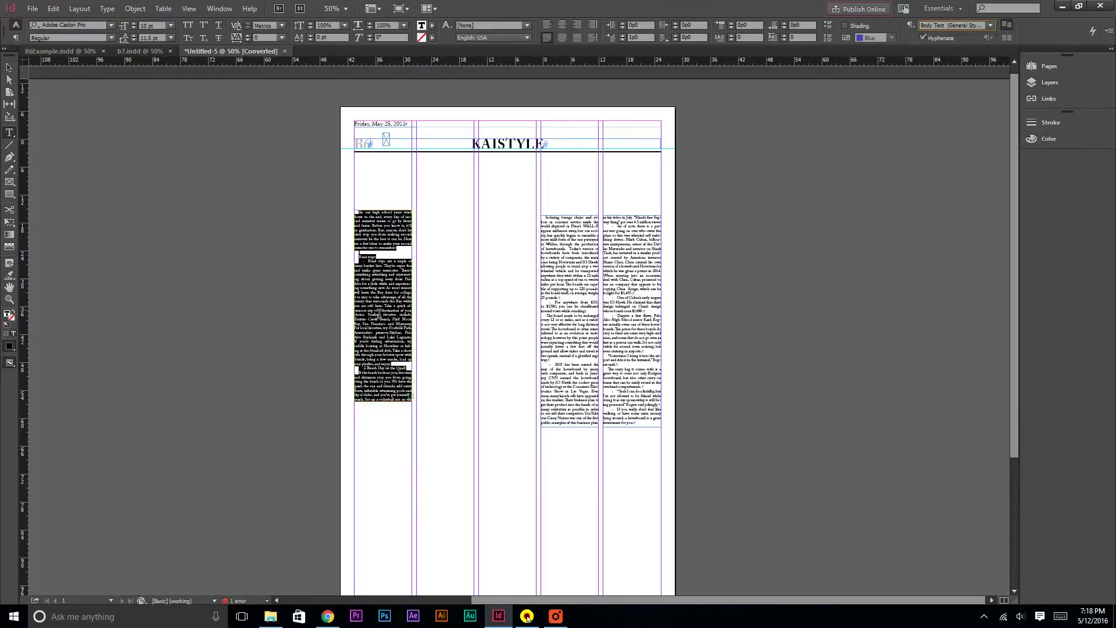
click(375, 307)
Thread the bucket list article's overflow text into a new frame at the top of the second column
click(10, 68)
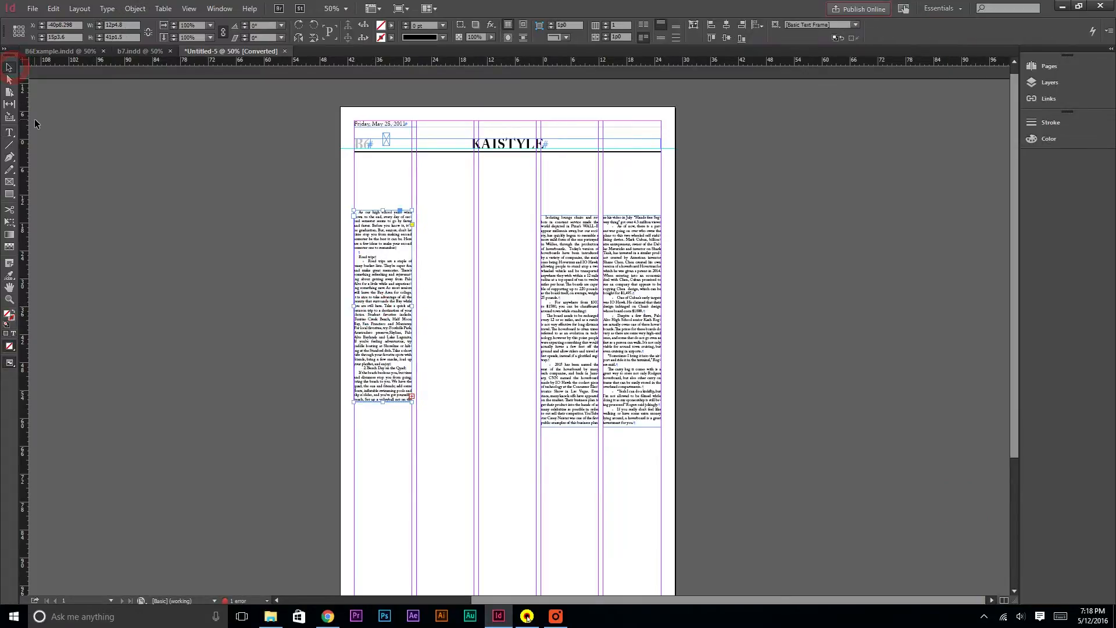
key(ctrl+1)
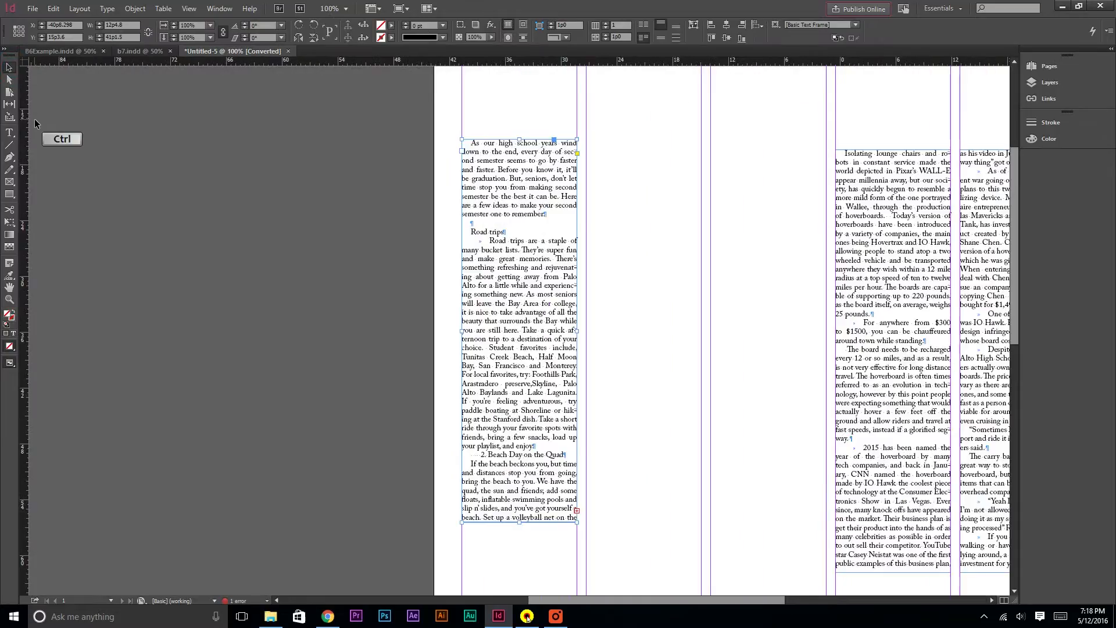
click(578, 510)
click(604, 142)
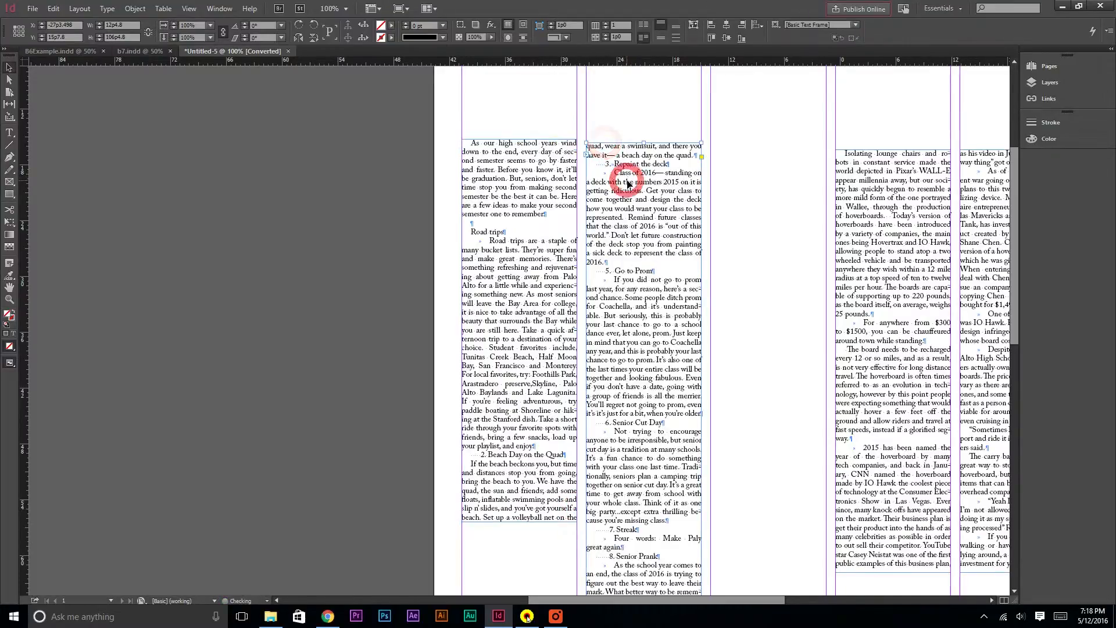
Shorten the second-column bucket list frame and thread its remaining text into a frame at the top of the third column
scroll(678, 312, down, 8)
click(653, 422)
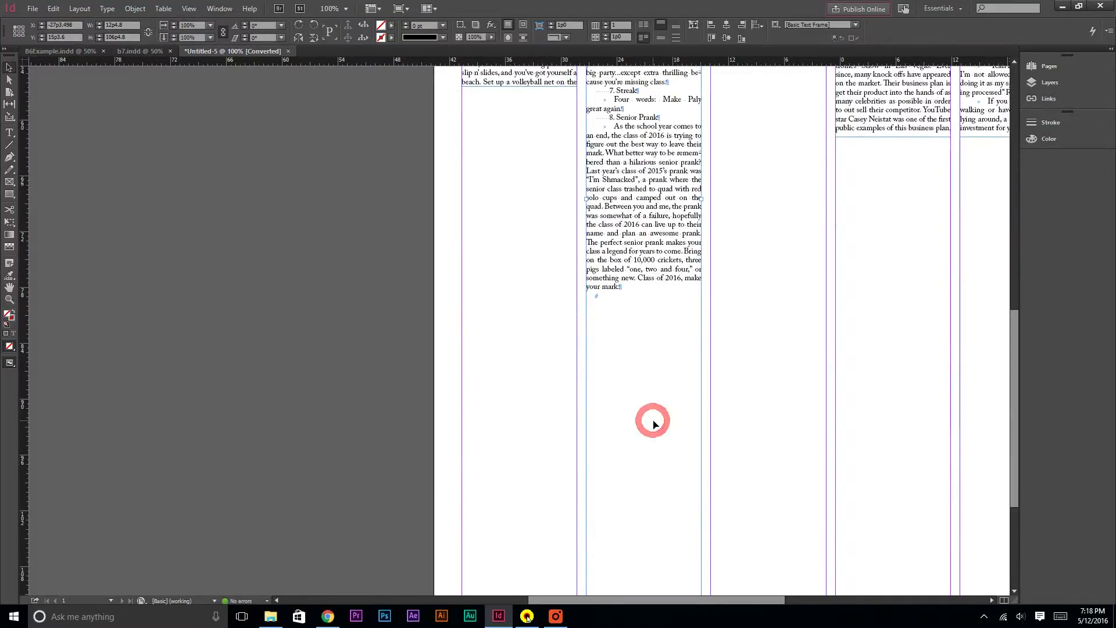
scroll(653, 420, down, 4)
mouse_move(644, 486)
mouse_down()
mouse_move(660, 10)
mouse_move(630, 334)
mouse_up()
click(702, 319)
scroll(747, 302, up, 3)
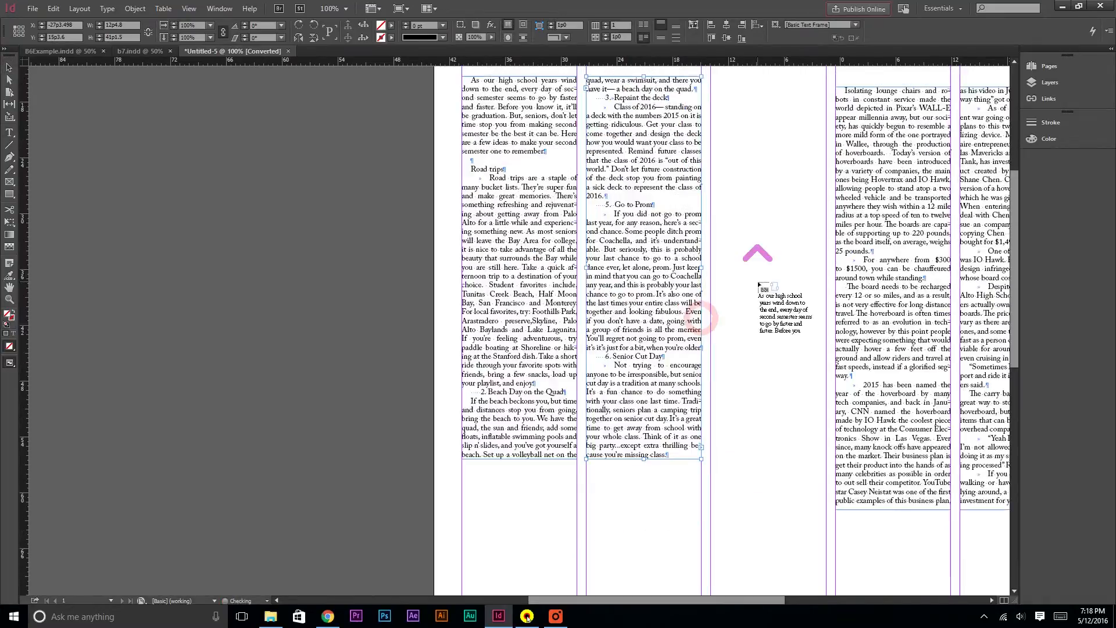
click(749, 95)
click(763, 278)
drag(763, 278, 764, 293)
scroll(764, 305, down, 5)
scroll(764, 305, down, 4)
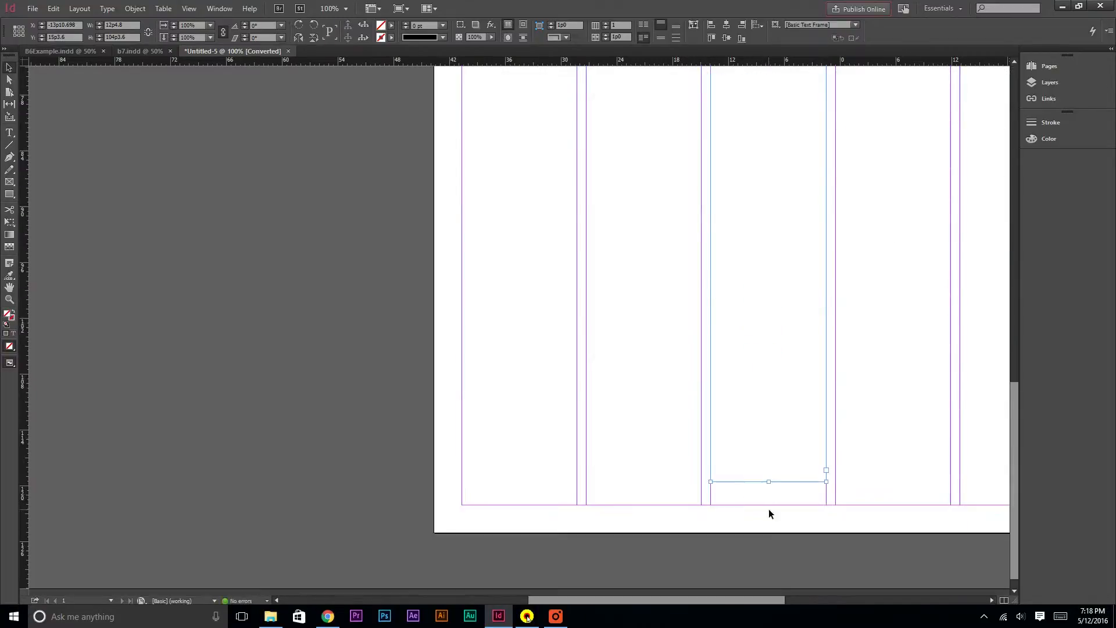
drag(769, 482, 772, 417)
Copy the prom budget article text from the Lifestyle article 2/26 Google Doc and return to the layout
click(324, 357)
key(ctrl+5)
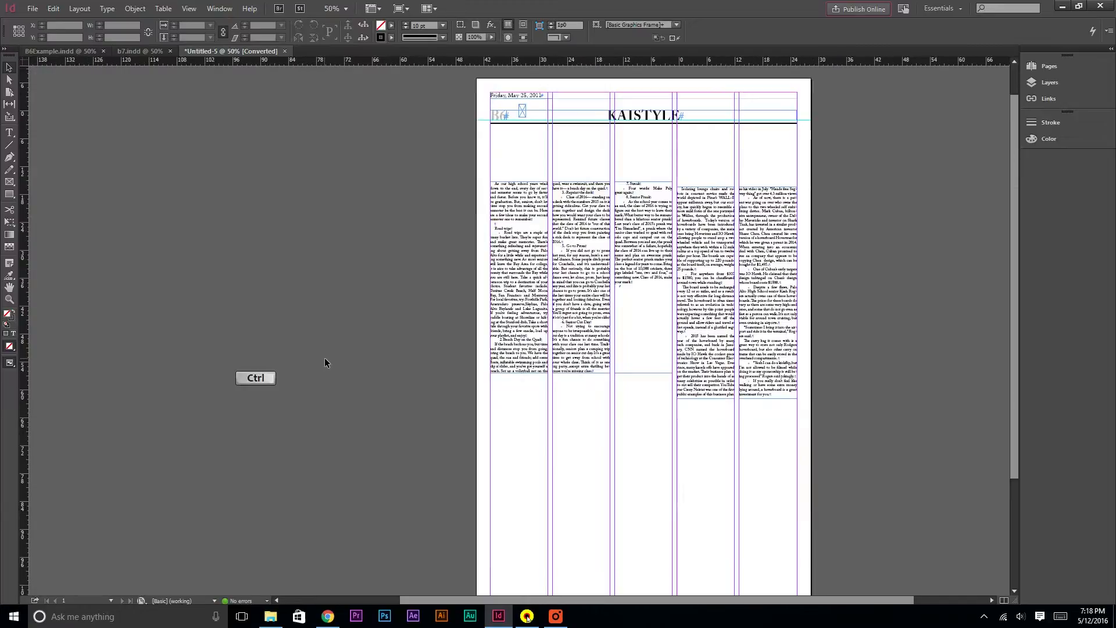
key(alt+Tab)
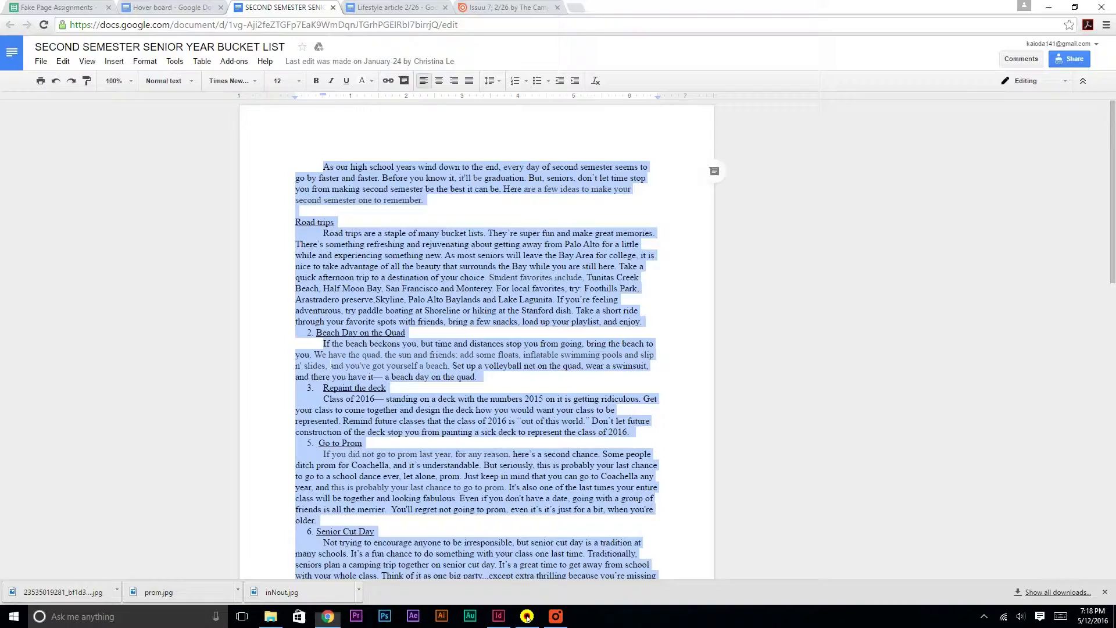
click(448, 232)
click(401, 8)
drag(296, 167, 511, 283)
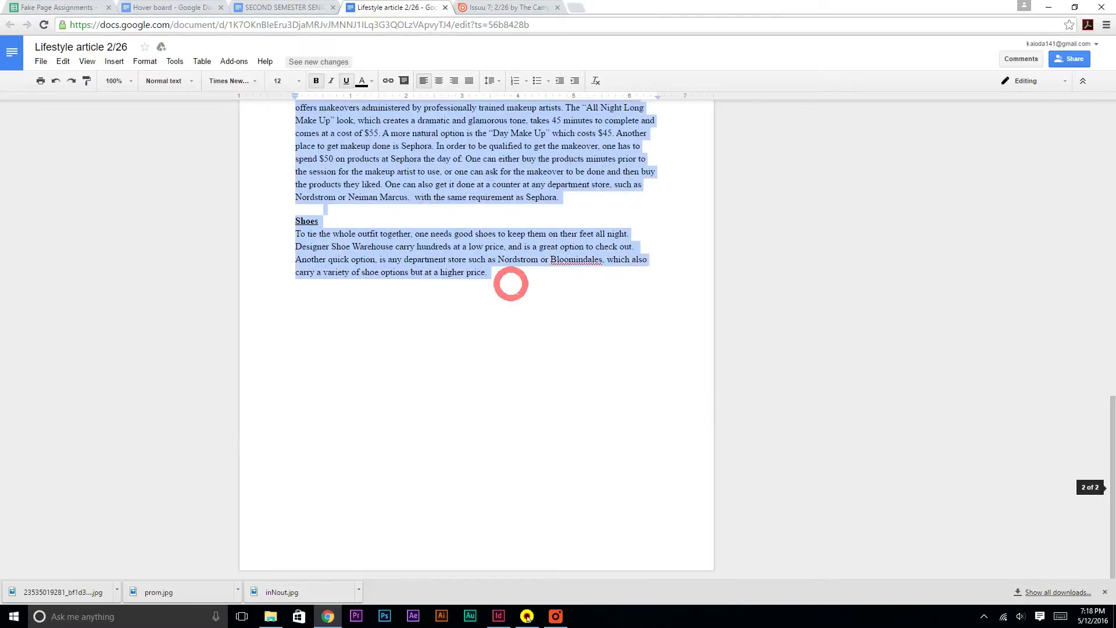
key(alt+Tab)
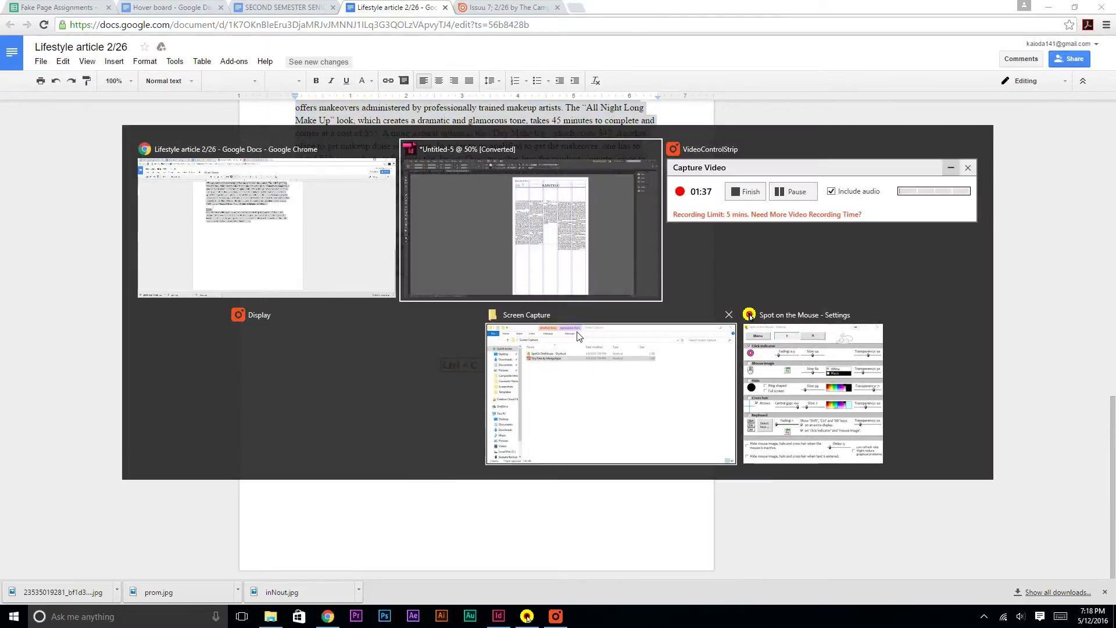
click(575, 247)
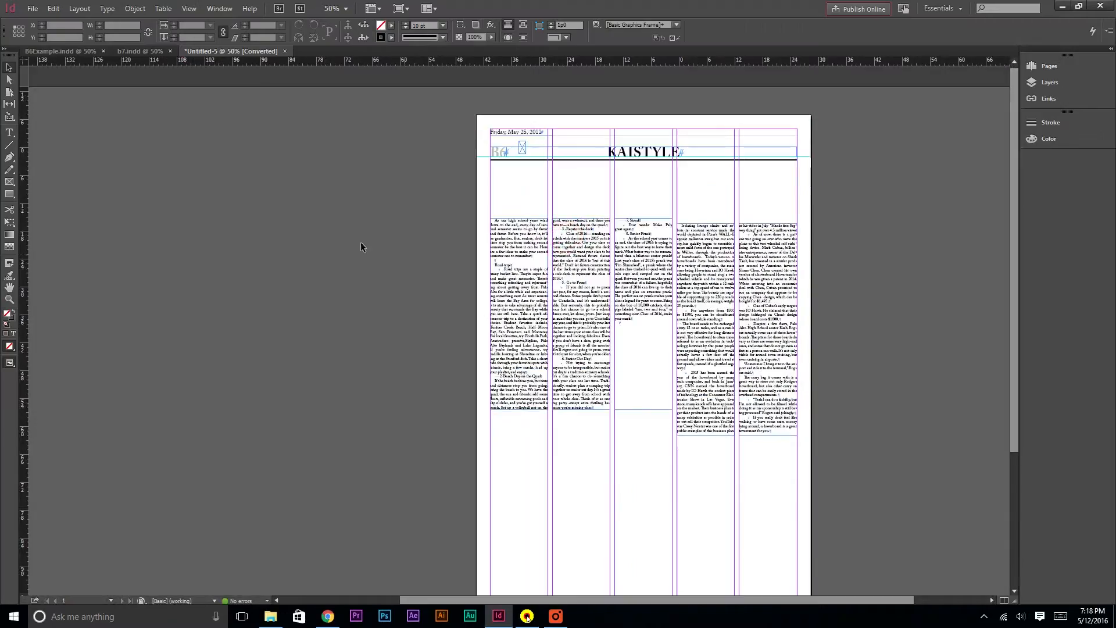
Move the bucket list and hoverboard article frames down to the lower half of the page
drag(367, 329, 650, 434)
scroll(650, 437, down, 3)
drag(632, 155, 630, 431)
scroll(633, 420, up, 3)
drag(608, 190, 816, 355)
drag(773, 303, 773, 559)
click(883, 277)
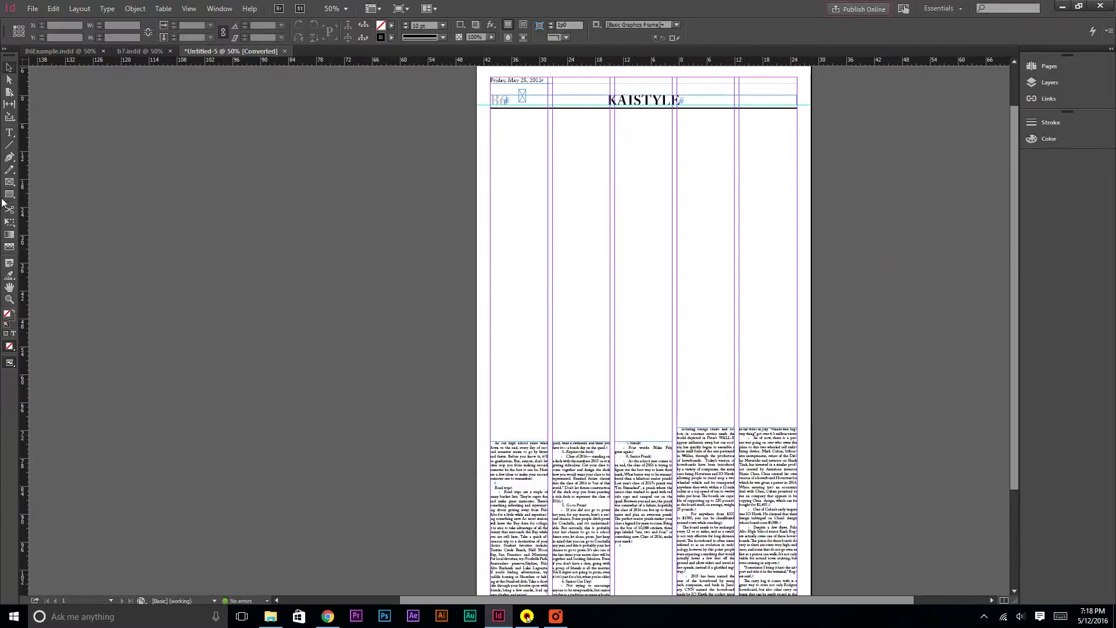
Draw a text frame at the top of the first column and paste the prom article into it
click(8, 137)
drag(498, 150, 541, 303)
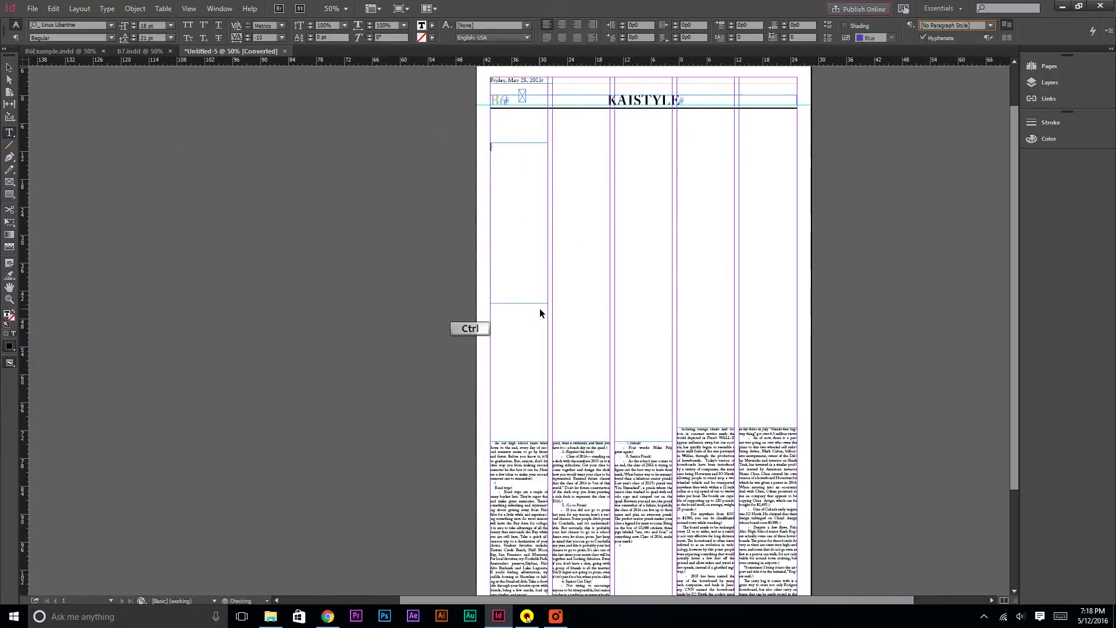
key(ctrl+v)
Apply the Body Text paragraph style to all of the prom article text
key(ctrl+a)
click(956, 26)
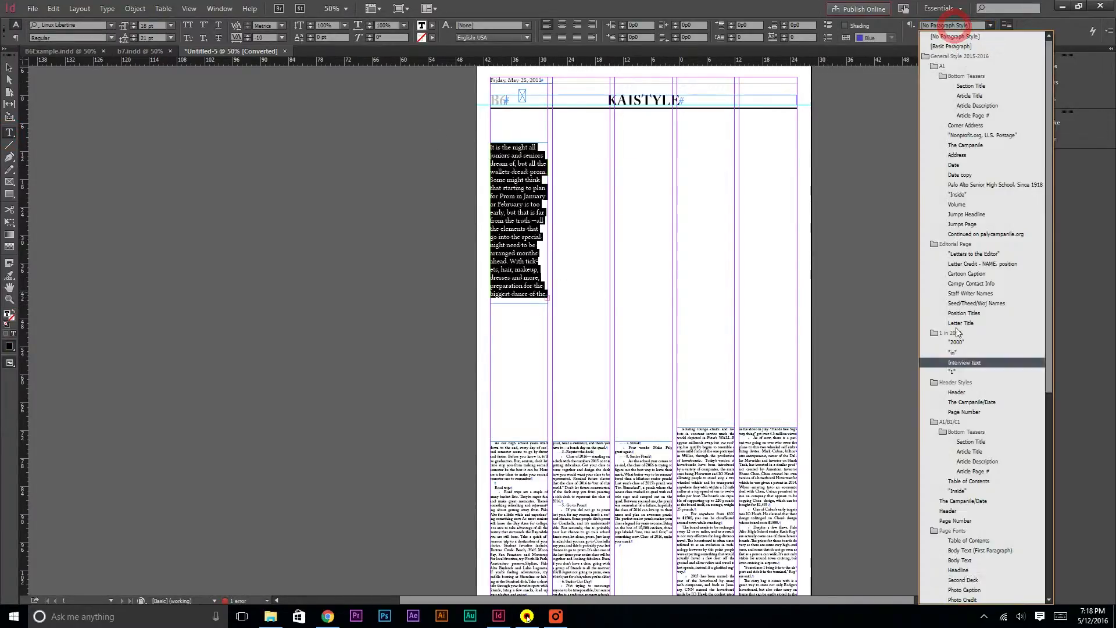
click(971, 553)
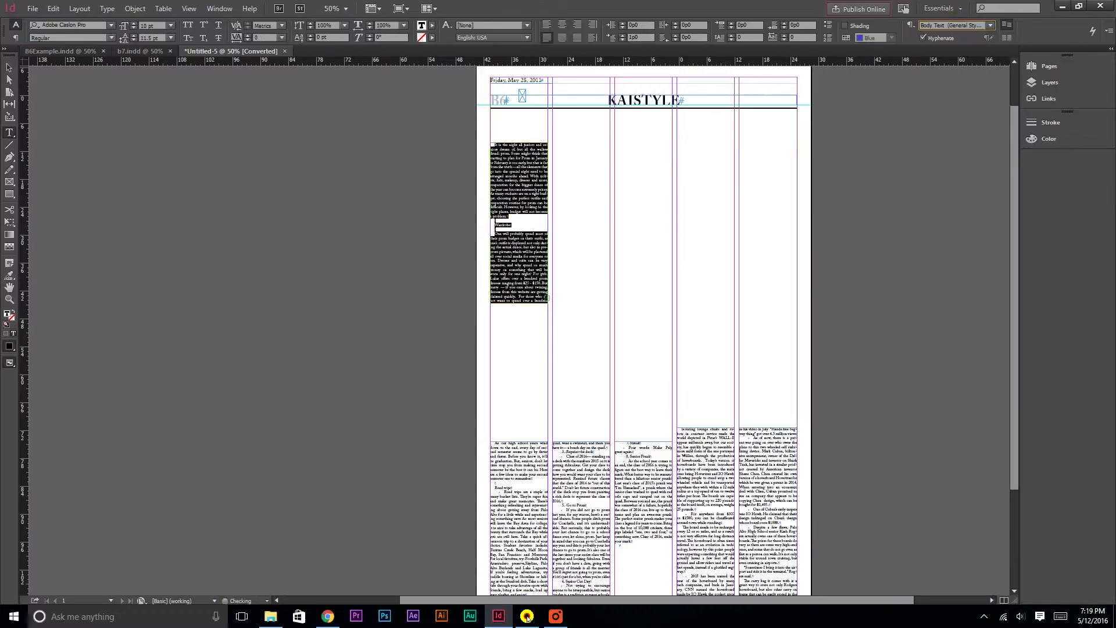
Thread the prom article's overflow into a frame at the top of the second column and shorten it
click(8, 67)
key(ctrl+1)
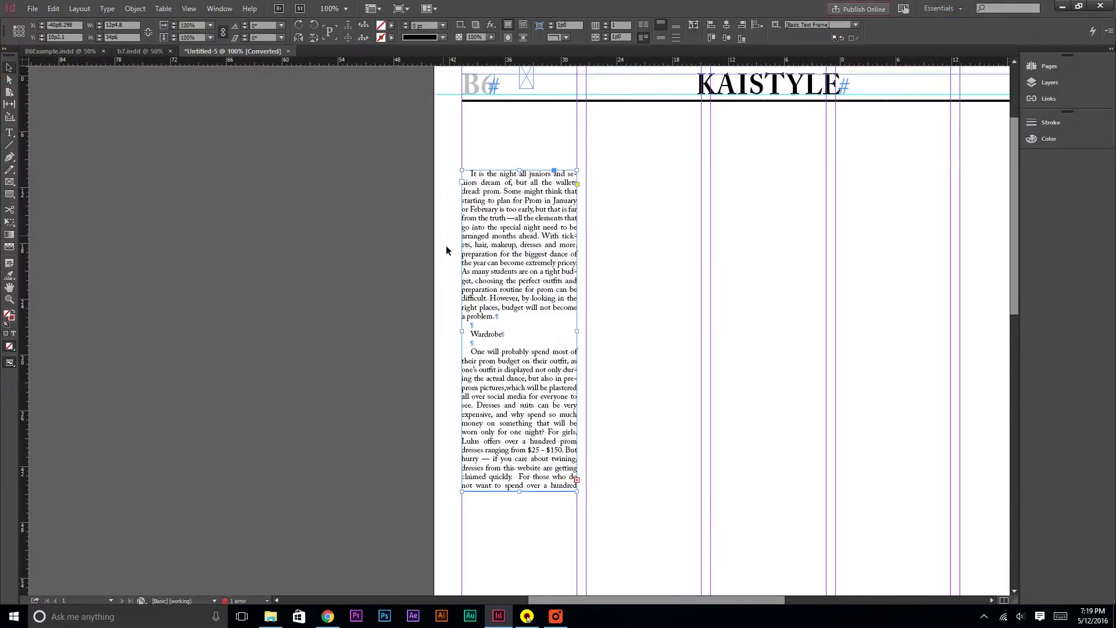
click(576, 480)
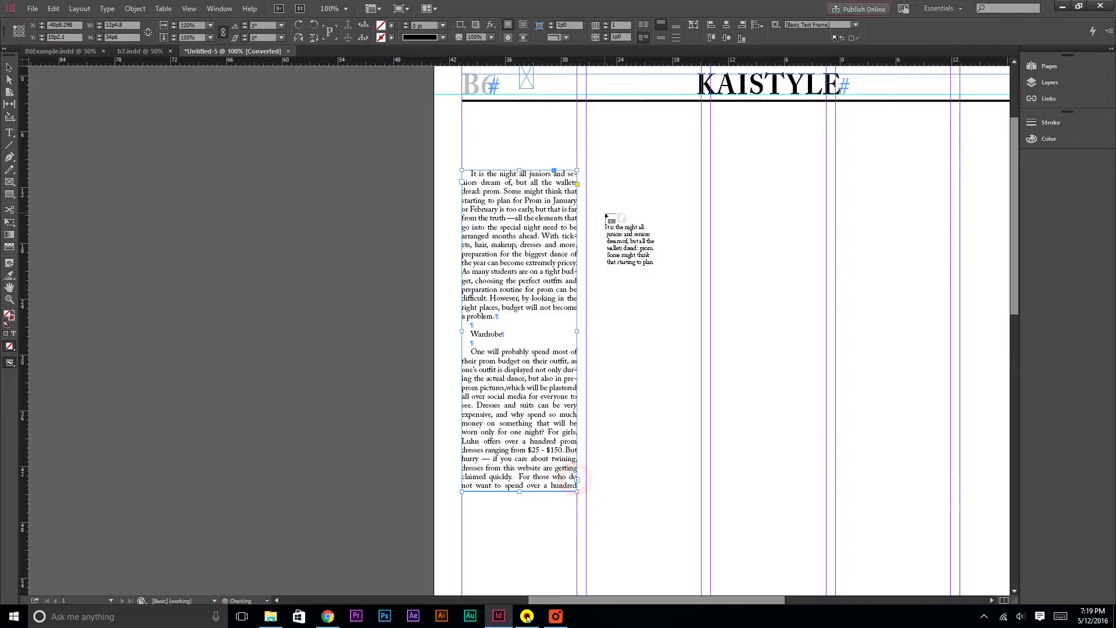
click(588, 171)
scroll(628, 316, down, 8)
drag(644, 432, 619, 424)
click(702, 417)
Continue threading the prom article into a shortened frame at the top of the third column
click(712, 99)
scroll(760, 316, down, 5)
drag(768, 523, 753, 389)
click(826, 382)
Continue threading the prom article into a shortened frame at the top of the fourth column
click(838, 93)
scroll(877, 304, down, 5)
drag(894, 475, 900, 279)
Lower the top edges of the four prom article frames so they align
scroll(900, 281, up, 5)
scroll(900, 281, right, 4)
drag(386, 132, 389, 199)
drag(513, 131, 514, 196)
drag(638, 131, 638, 196)
drag(762, 133, 762, 196)
drag(388, 199, 384, 192)
Thread the last of the prom article into the fifth column and fit the frame to the text
click(816, 440)
click(837, 212)
drag(879, 308, 878, 288)
scroll(879, 423, down, 8)
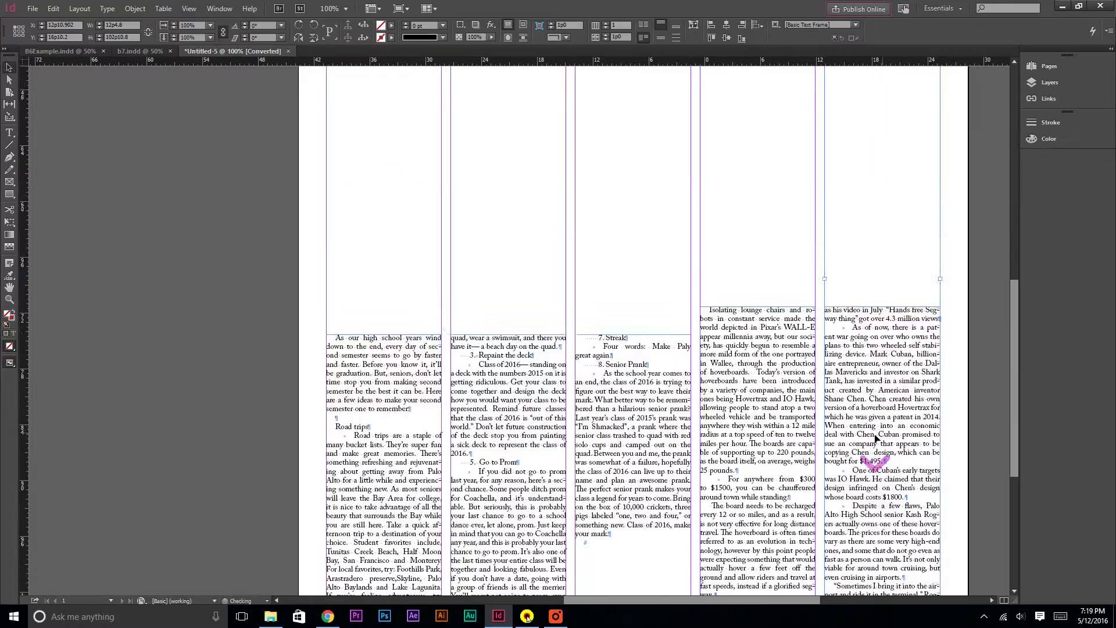
drag(882, 496, 875, 142)
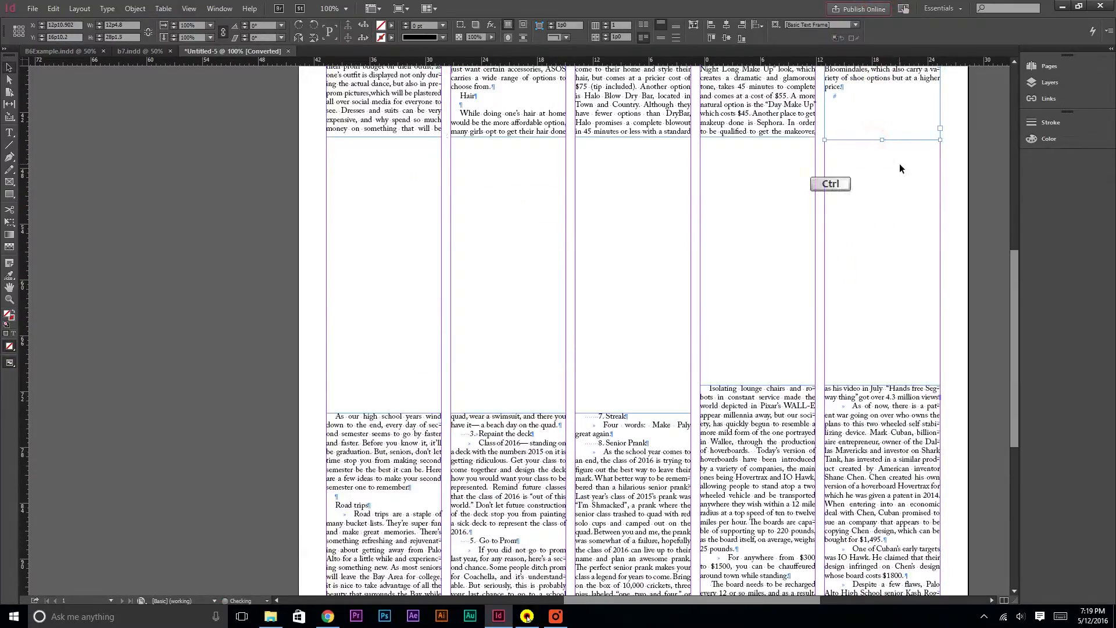
Apply the Body Text (First Paragraph) style to the prom article's opening paragraph
key(ctrl+5)
scroll(731, 296, down, 3)
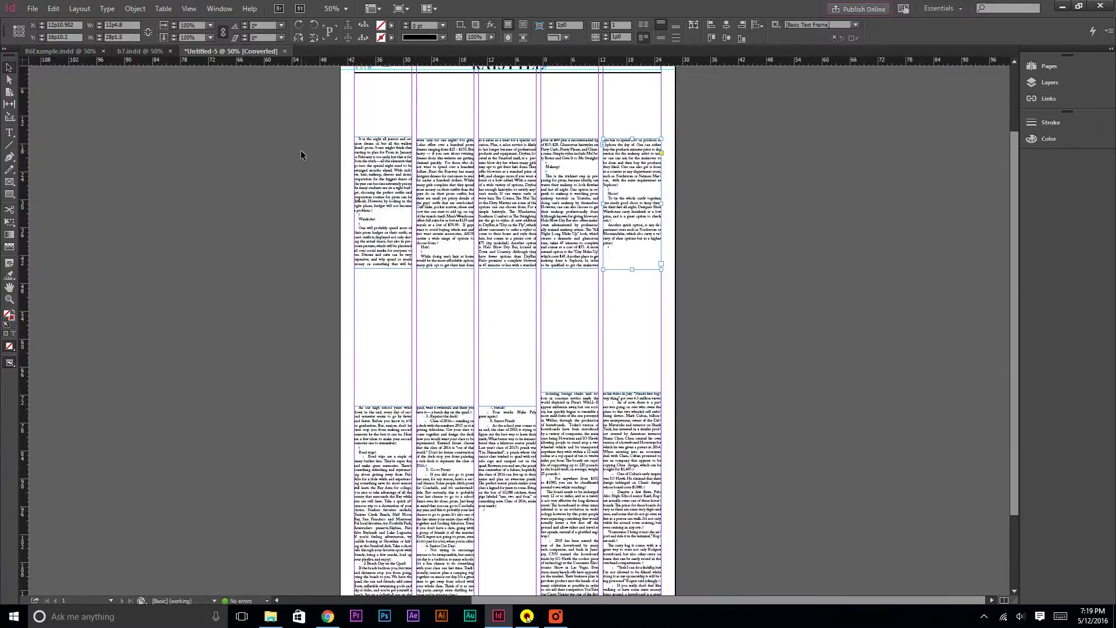
scroll(374, 219, down, 3)
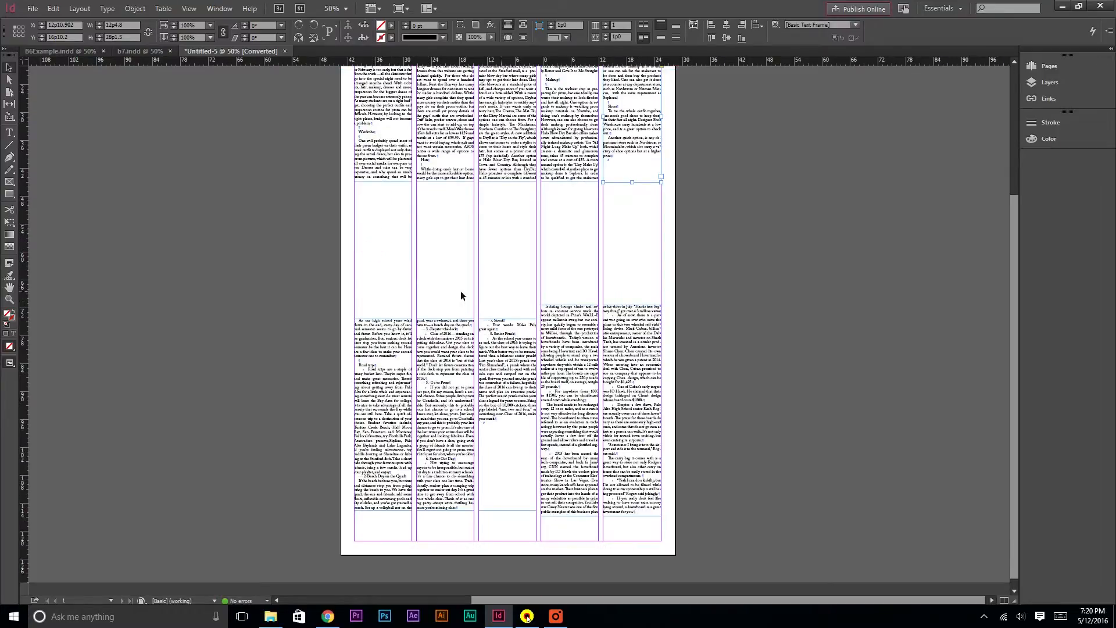
scroll(597, 291, up, 6)
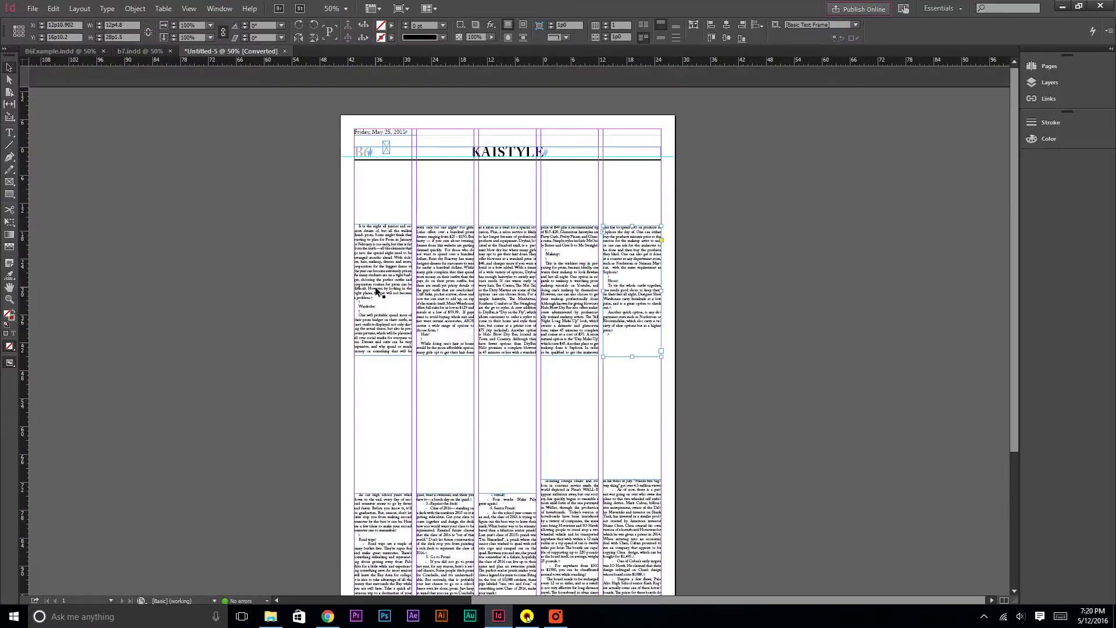
click(239, 271)
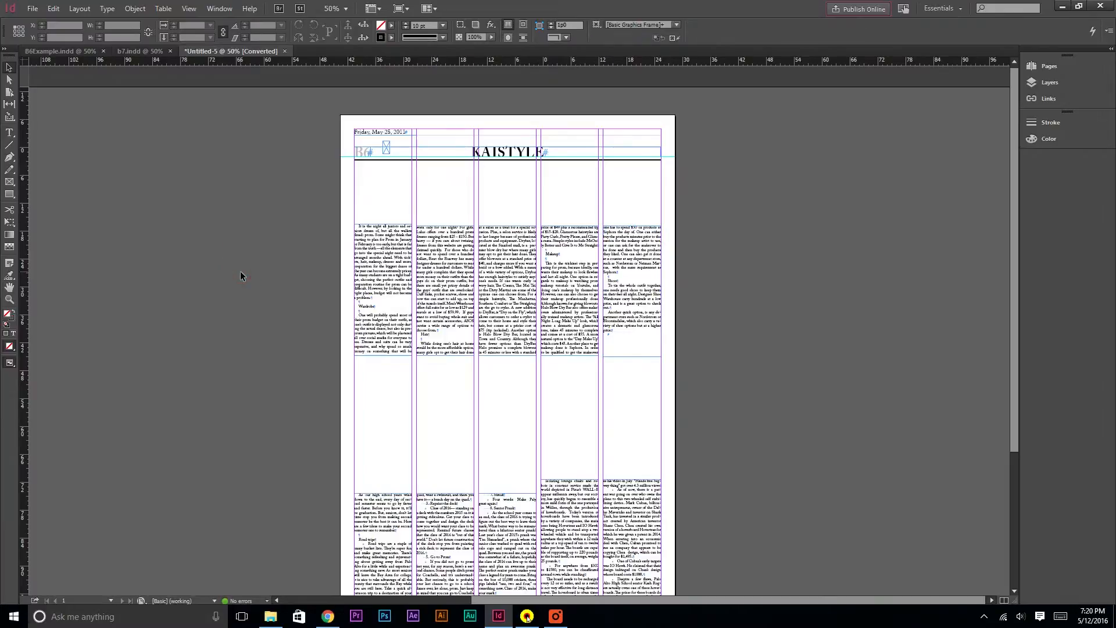
key(ctrl+=)
double_click(279, 271)
drag(226, 264, 142, 81)
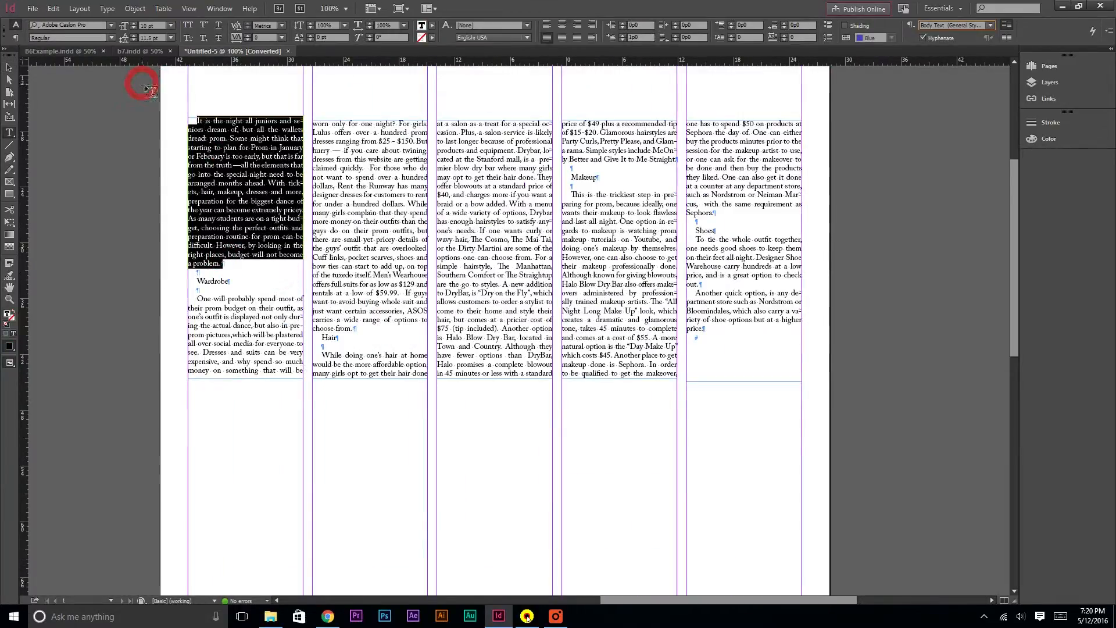
click(938, 25)
click(977, 550)
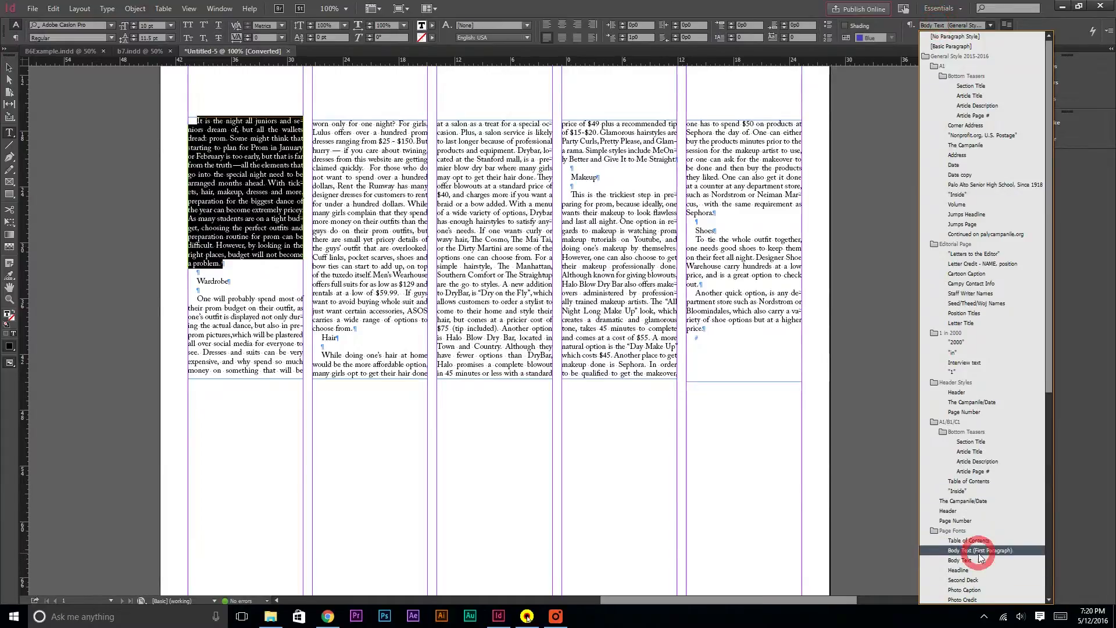
Add a drop cap to the first letter of the prom article
click(270, 227)
key(ctrl+equal)
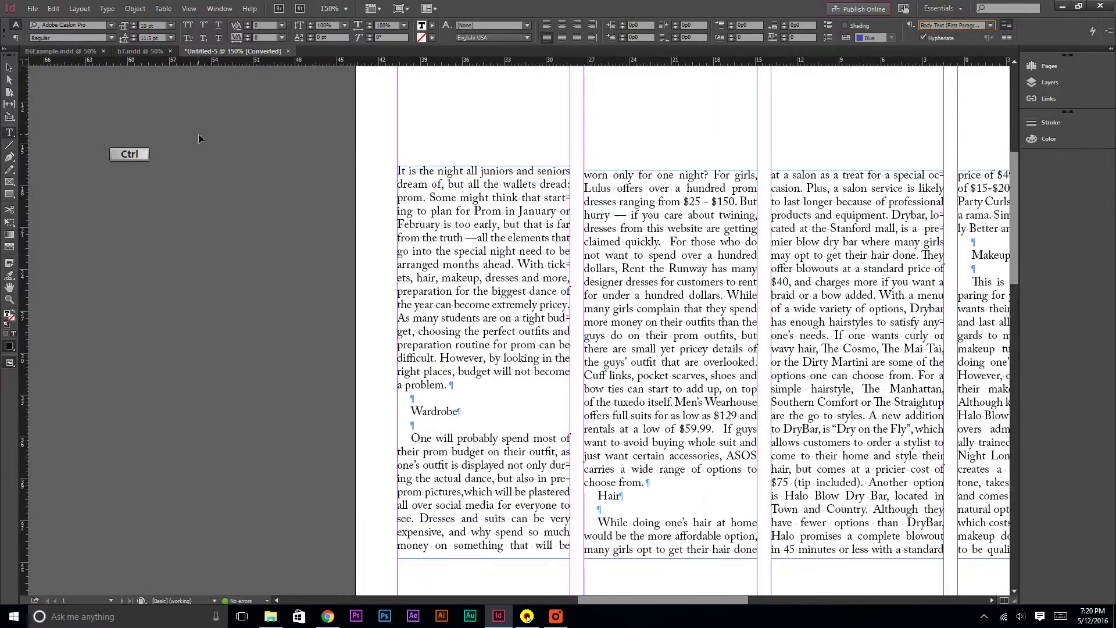
click(399, 170)
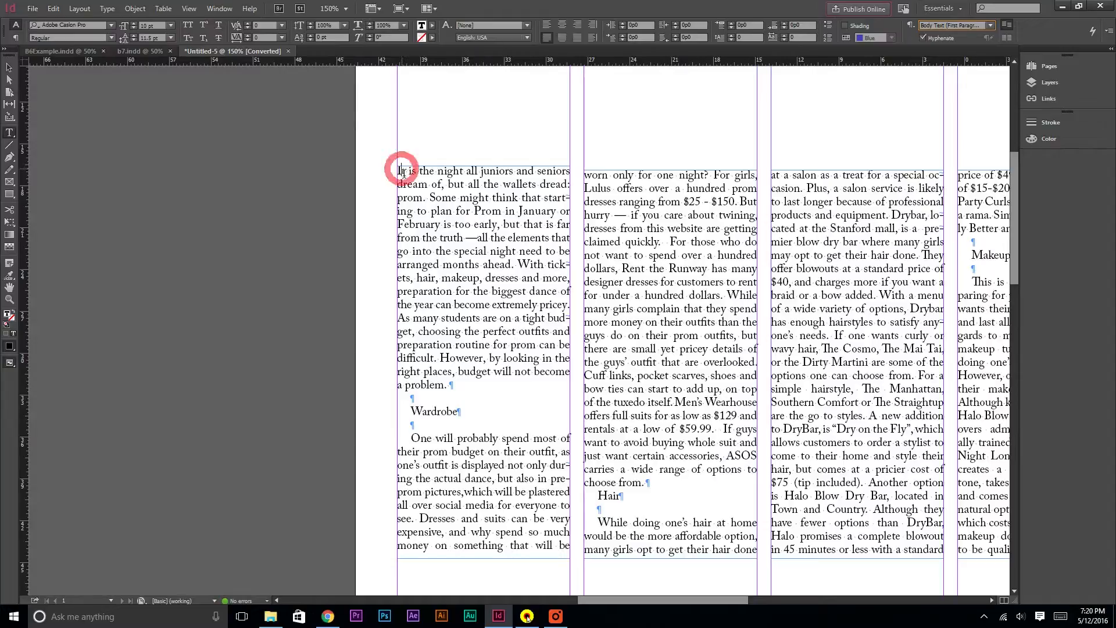
click(734, 34)
click(734, 33)
click(734, 34)
Apply the Body Text (First Paragraph) style to the bucket list article's opening paragraph
click(401, 337)
scroll(578, 326, down, 5)
scroll(582, 315, down, 6)
scroll(452, 175, up, 2)
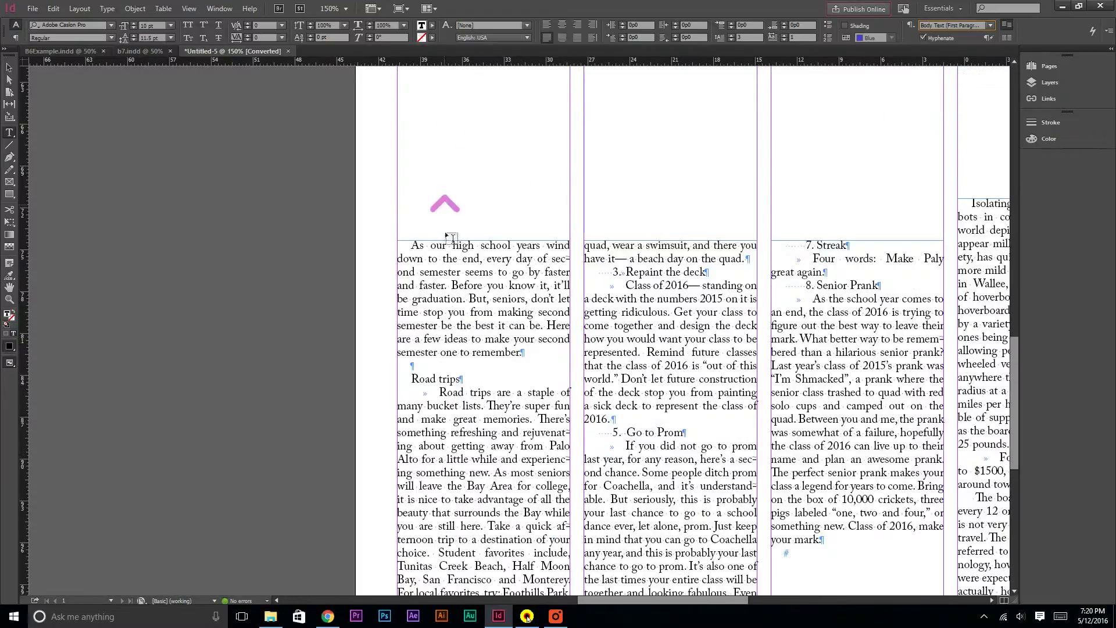
drag(556, 356, 271, 204)
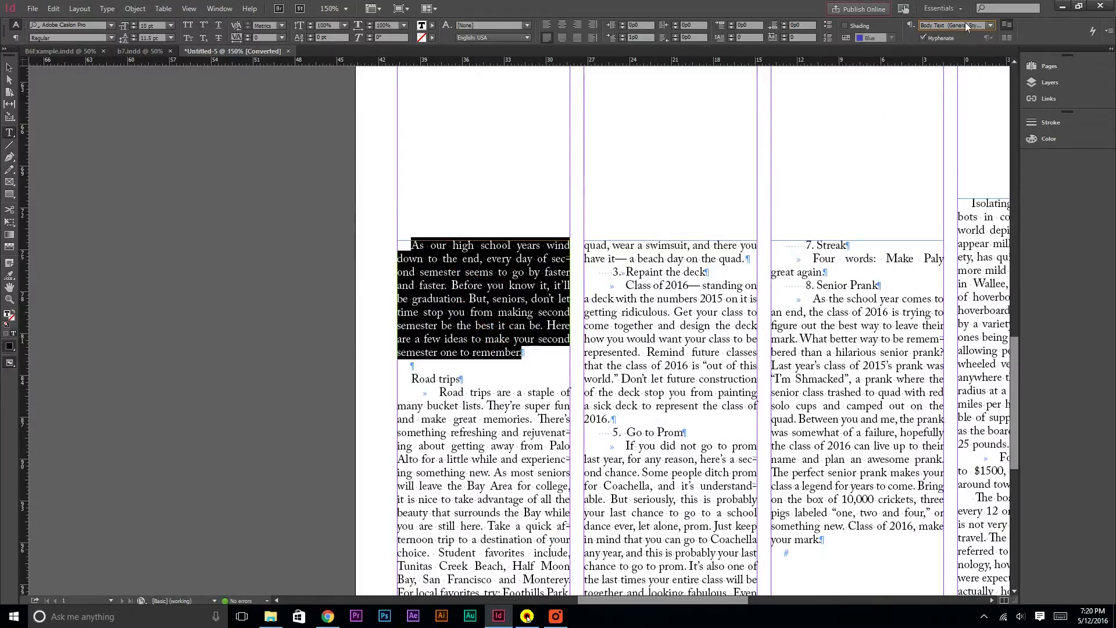
click(965, 24)
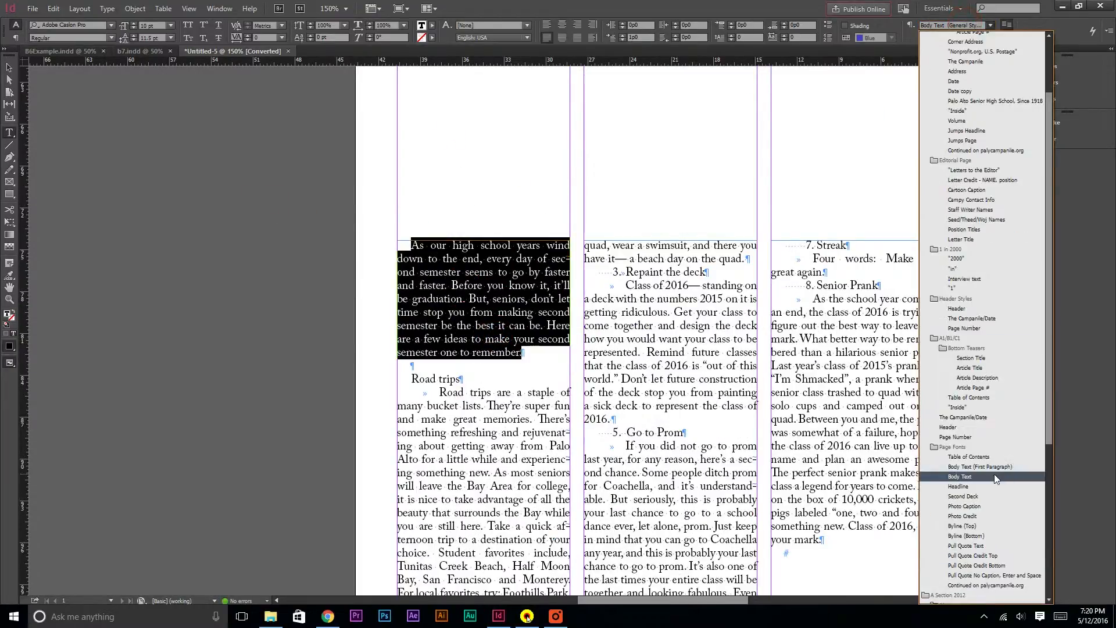
click(996, 468)
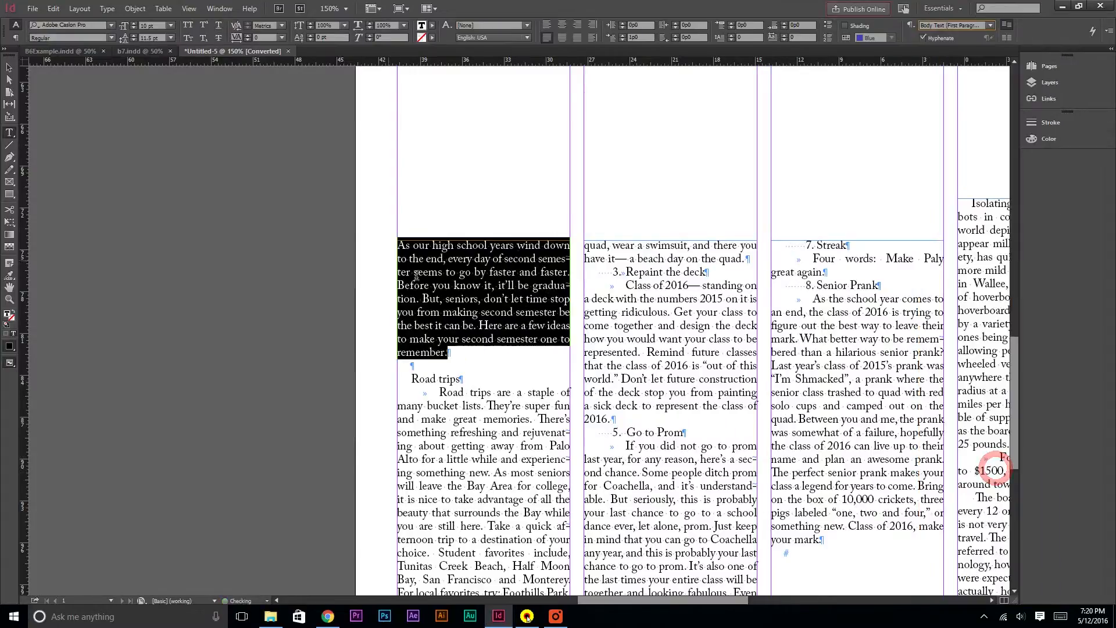
Add a drop cap to the first letter of the bucket list article
click(418, 262)
drag(396, 245, 406, 245)
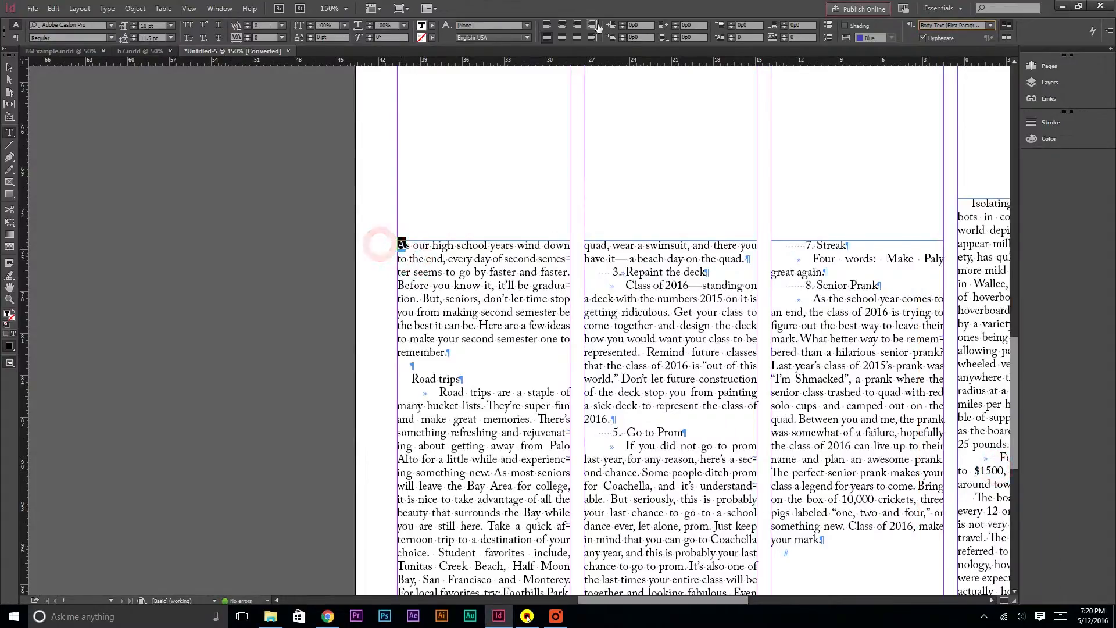
click(728, 36)
click(728, 37)
click(728, 37)
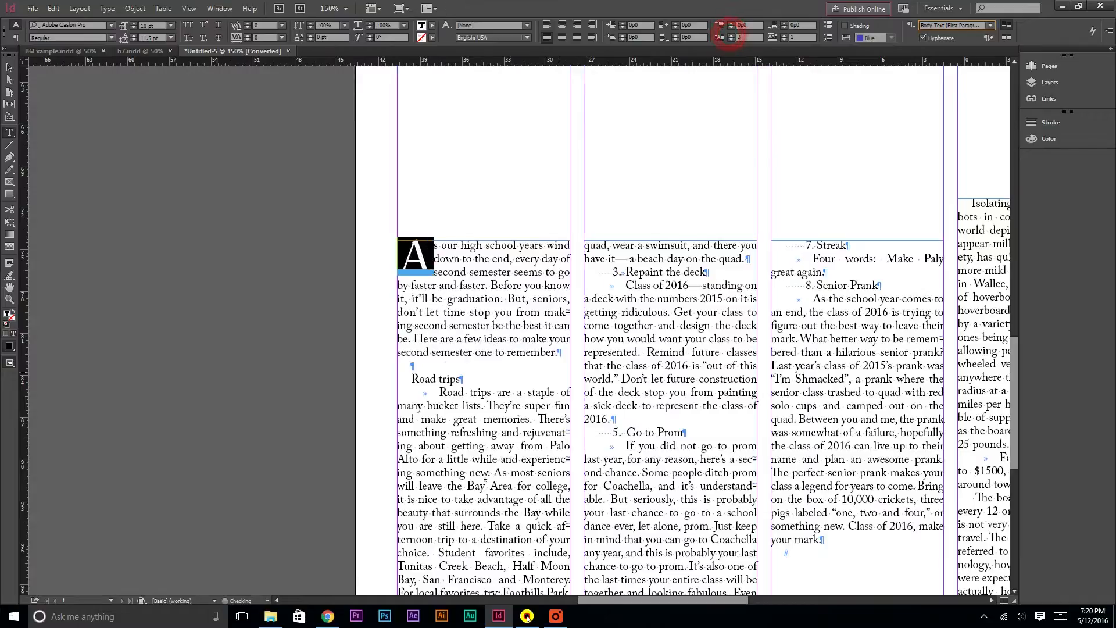
Apply the Body Text (First Paragraph) style to the hoverboard article's opening paragraph
drag(663, 600, 726, 600)
click(645, 237)
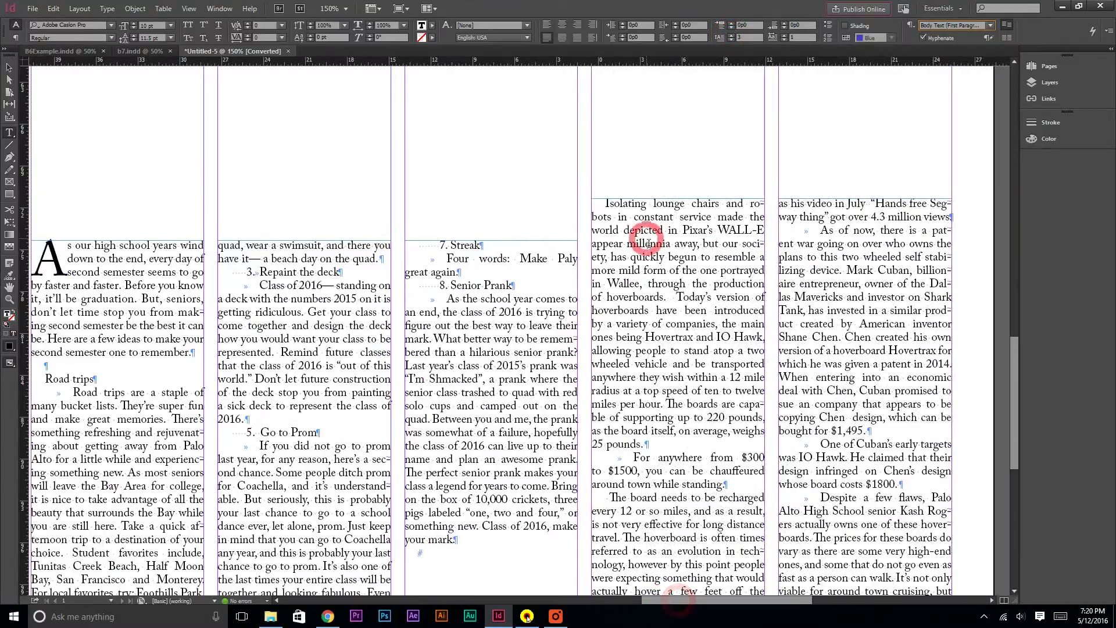
drag(605, 204, 667, 454)
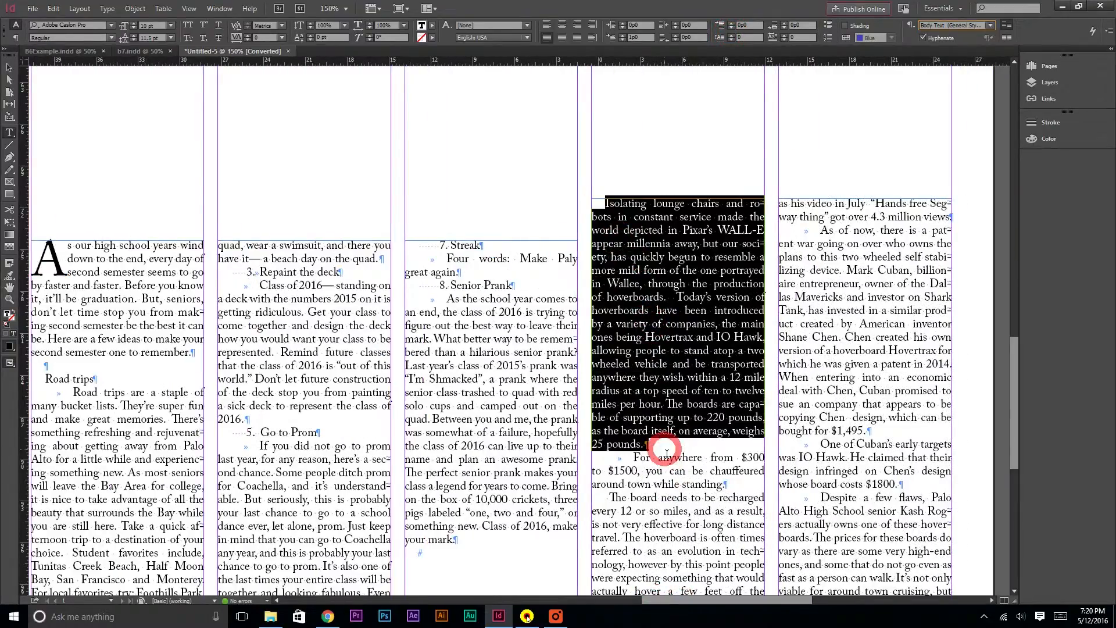
click(987, 25)
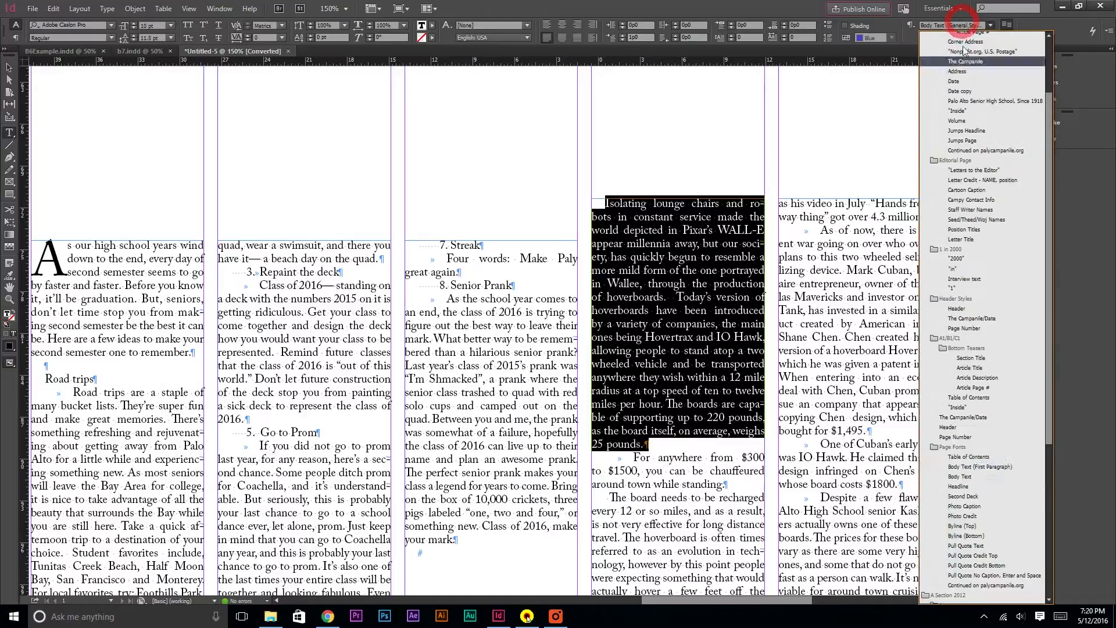
click(982, 464)
Add a drop cap to the first letter of the hoverboard article
click(626, 219)
click(593, 204)
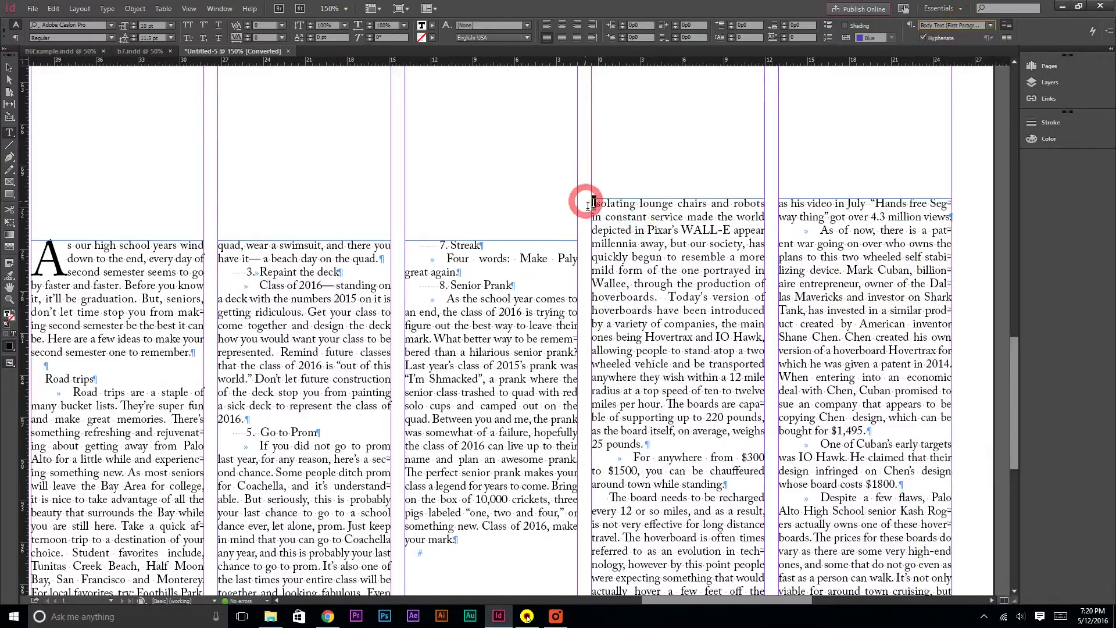
click(732, 36)
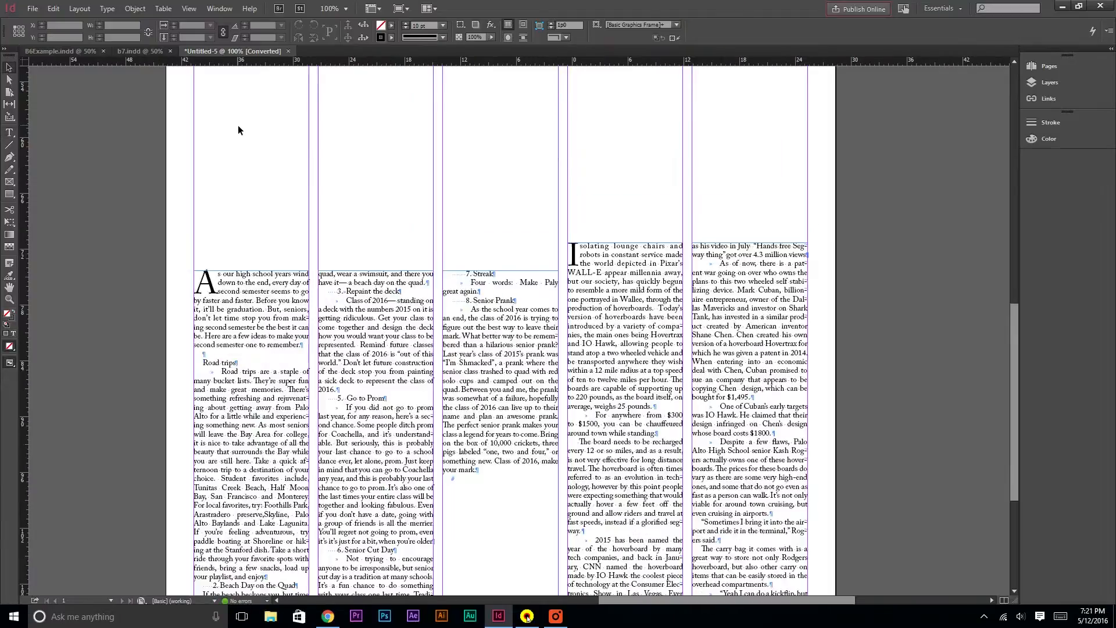
scroll(238, 129, up, 7)
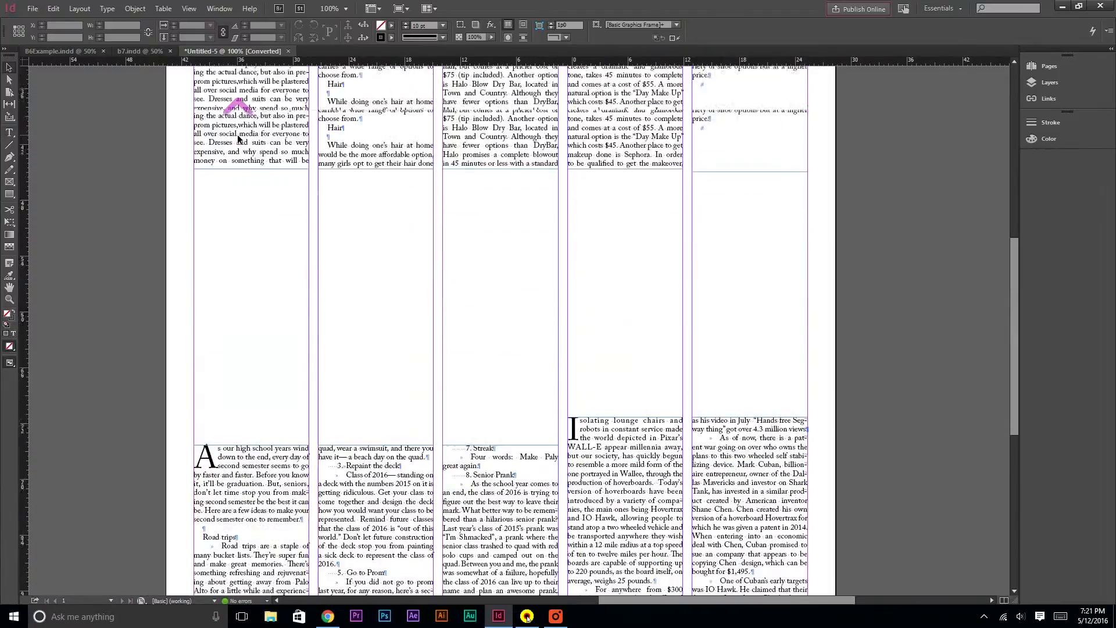
Draw two full-width text frames stacked below the KAISTYLE banner, above the prom article
scroll(238, 138, up, 5)
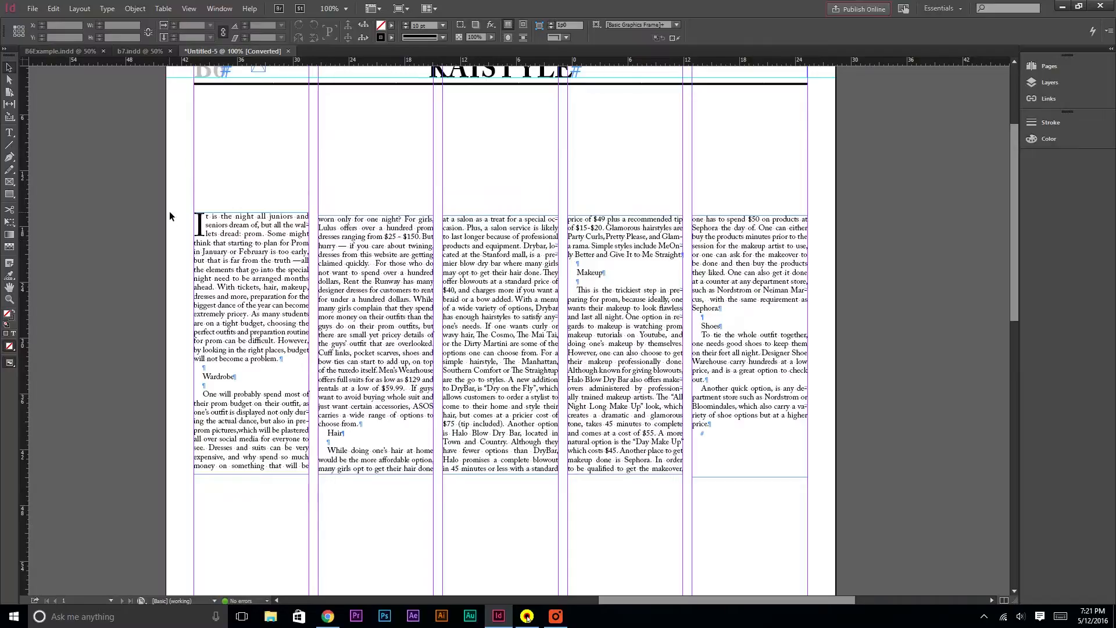
scroll(173, 212, up, 1)
click(9, 133)
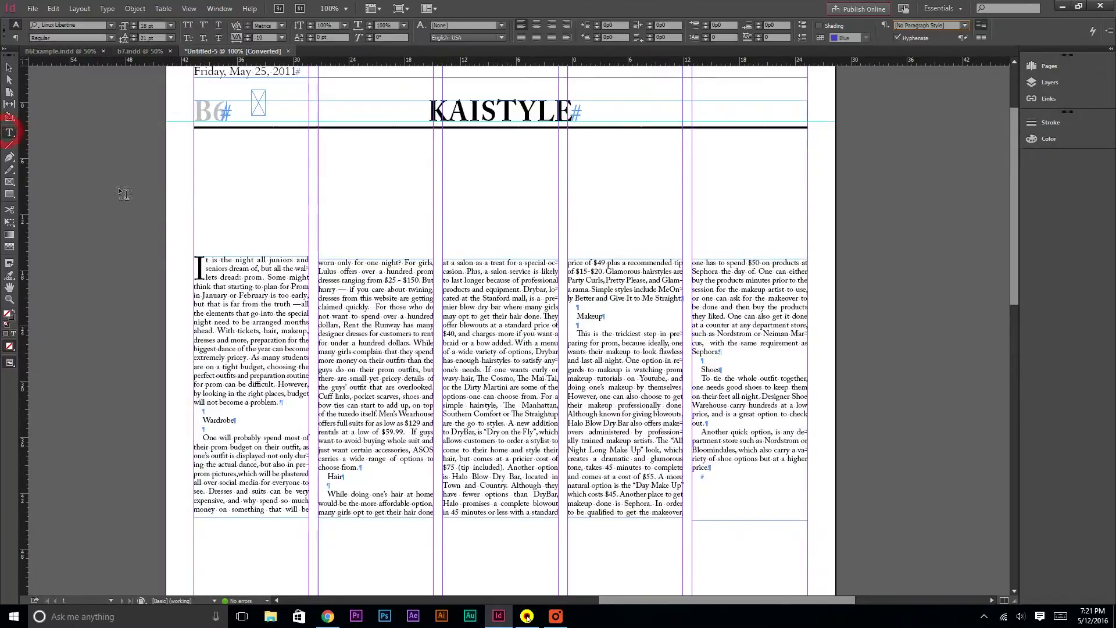
drag(195, 145, 807, 181)
drag(195, 196, 811, 221)
click(9, 68)
click(56, 127)
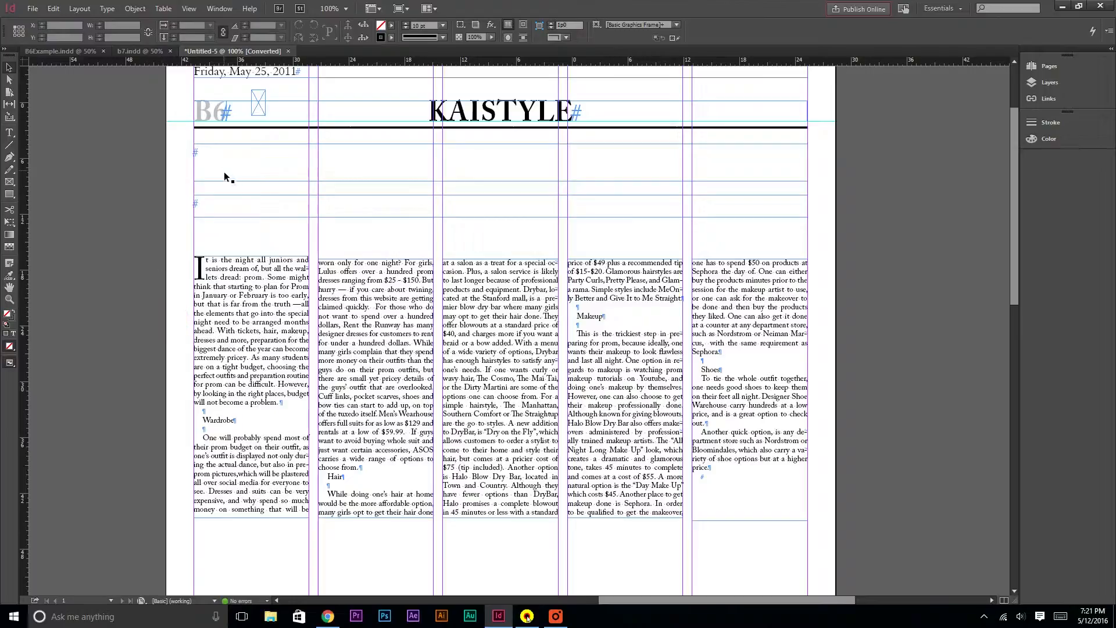
scroll(872, 436, down, 10)
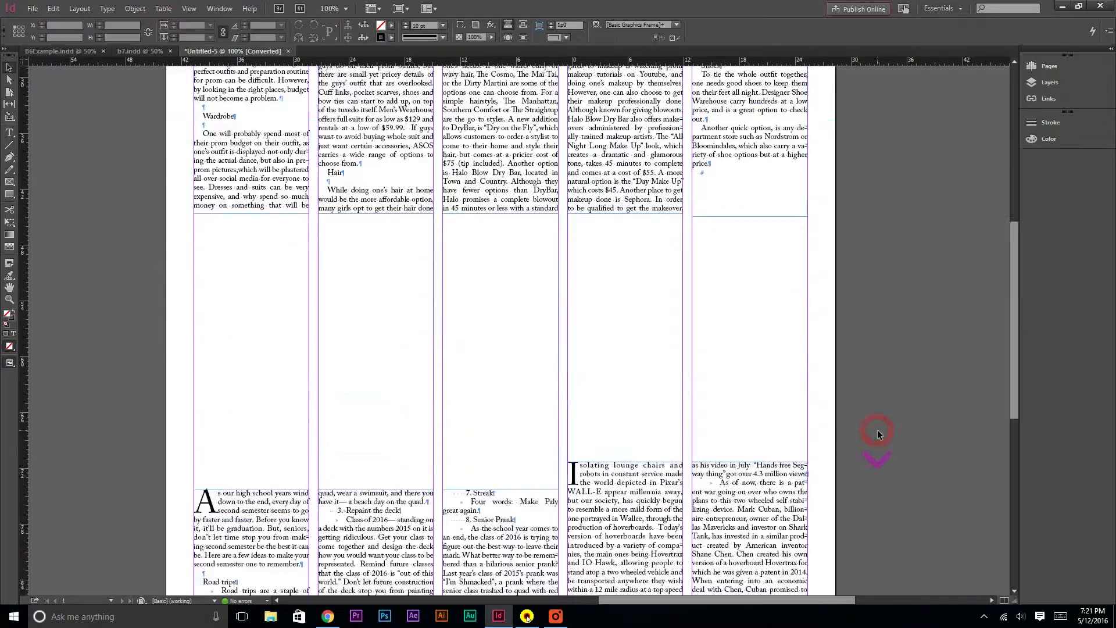
scroll(862, 444, down, 2)
click(478, 299)
click(801, 308)
drag(800, 305, 801, 305)
key(ctrl+x)
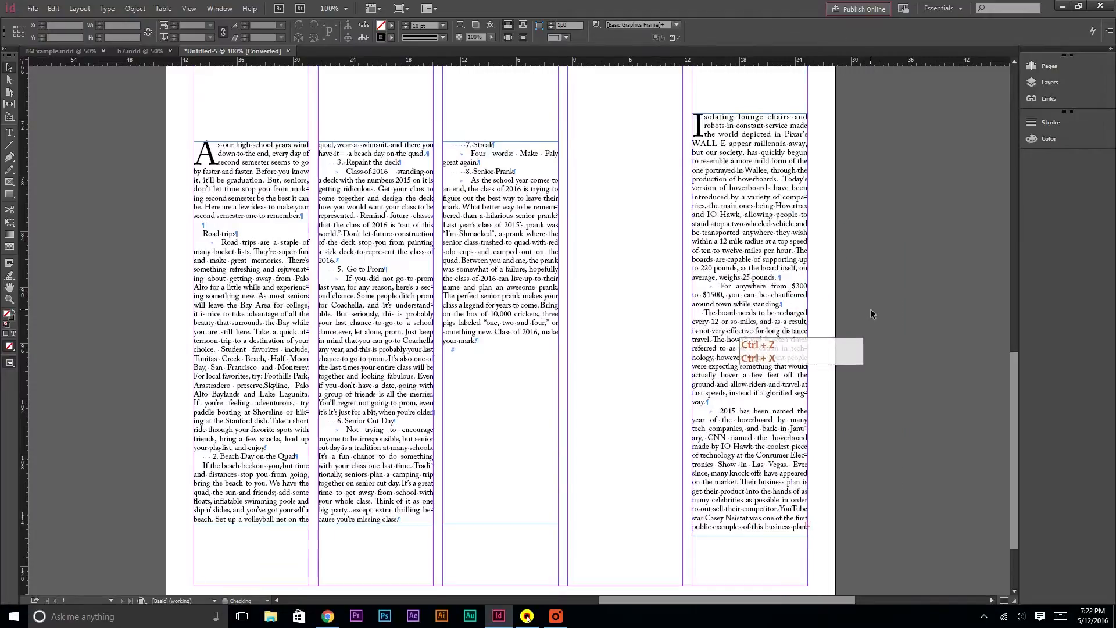
key(ctrl+z)
key(ctrl+z)
Apply the Headline paragraph style in the upper new frame and enter the headline "Prom tips"
scroll(913, 295, up, 10)
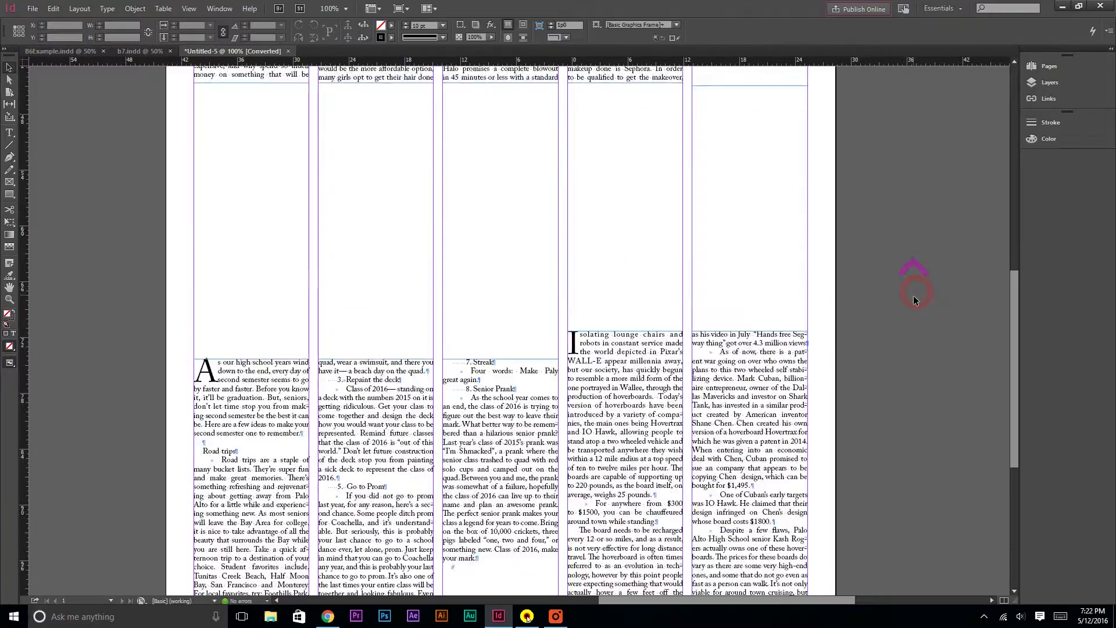
scroll(912, 299, up, 3)
key(ctrl+shift+v)
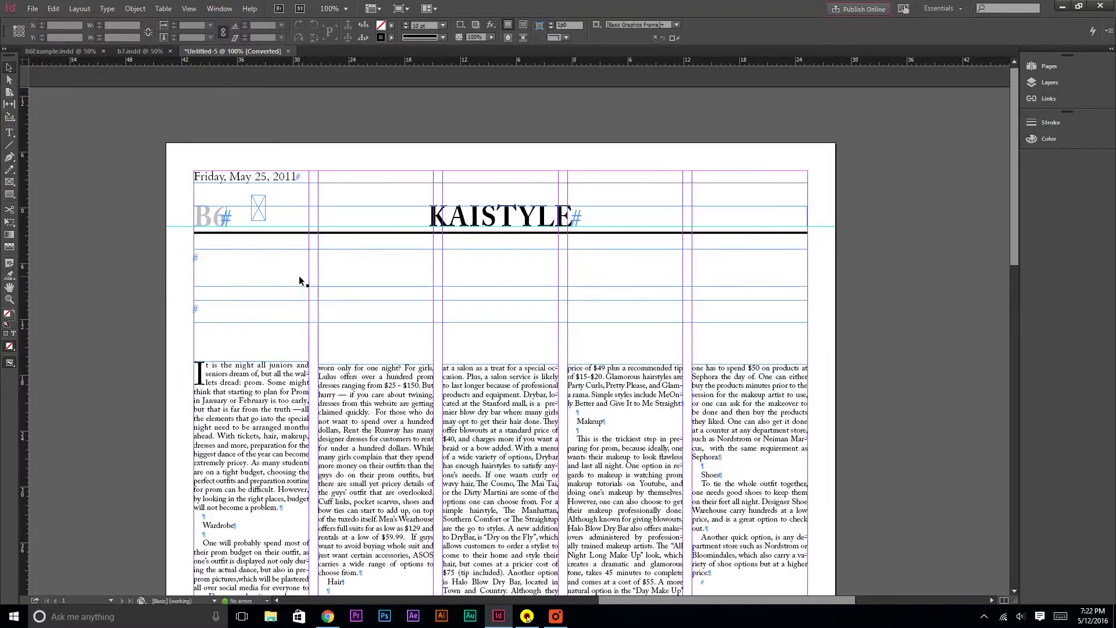
double_click(299, 280)
click(958, 27)
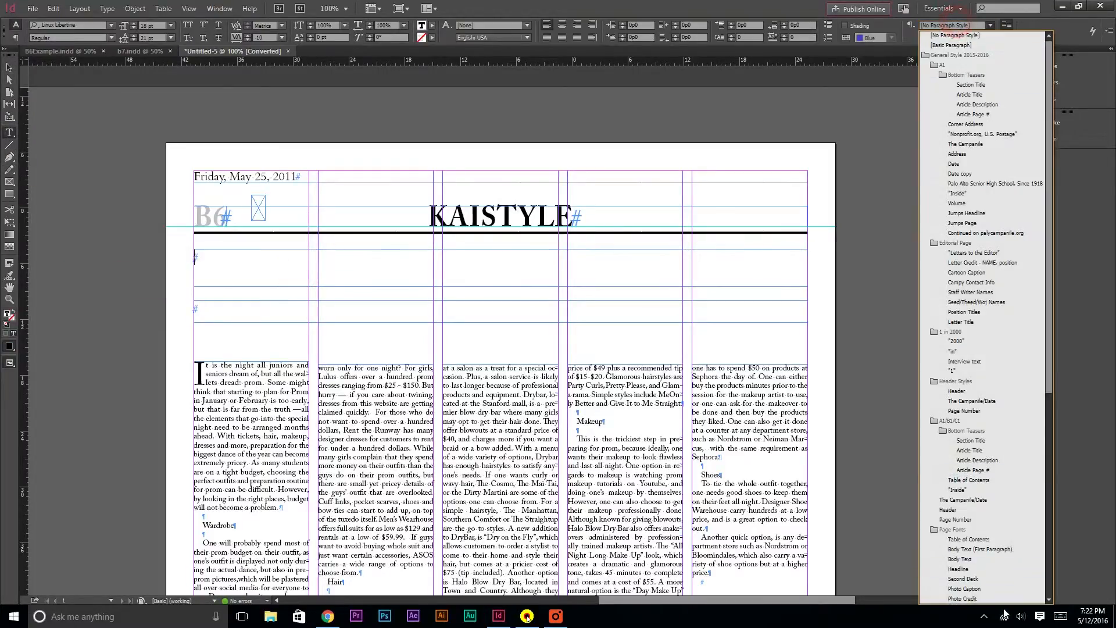
click(988, 567)
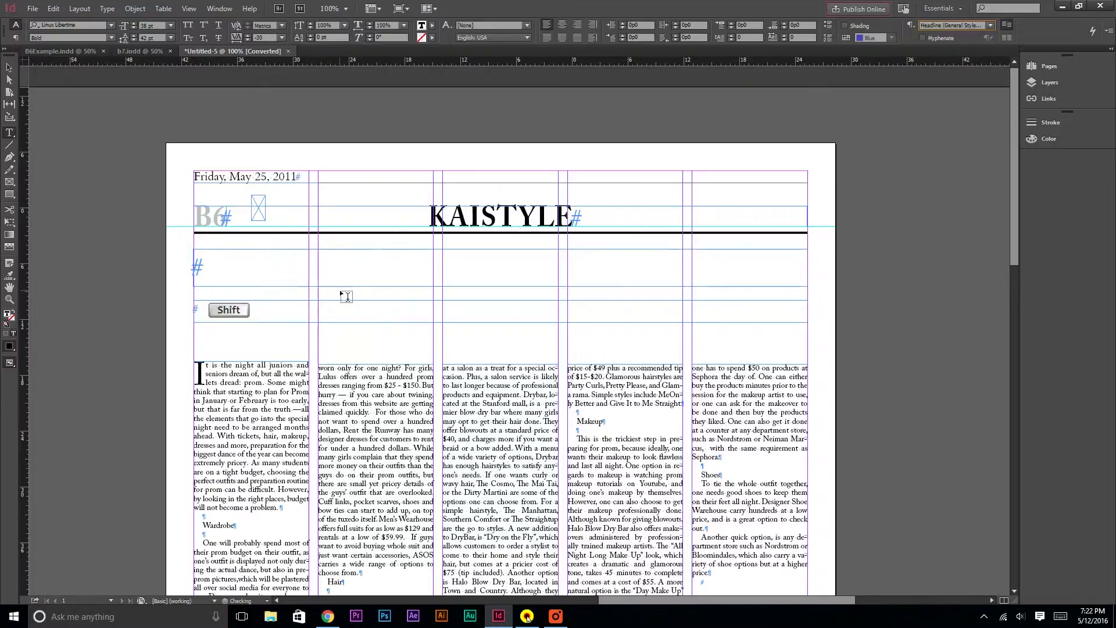
text(Prom tips)
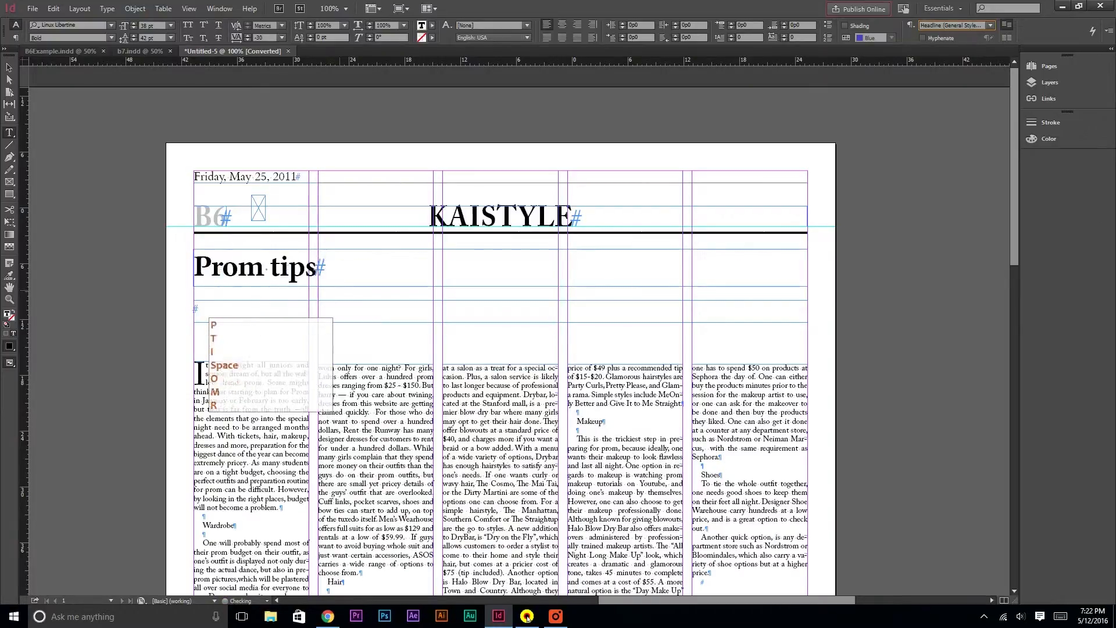
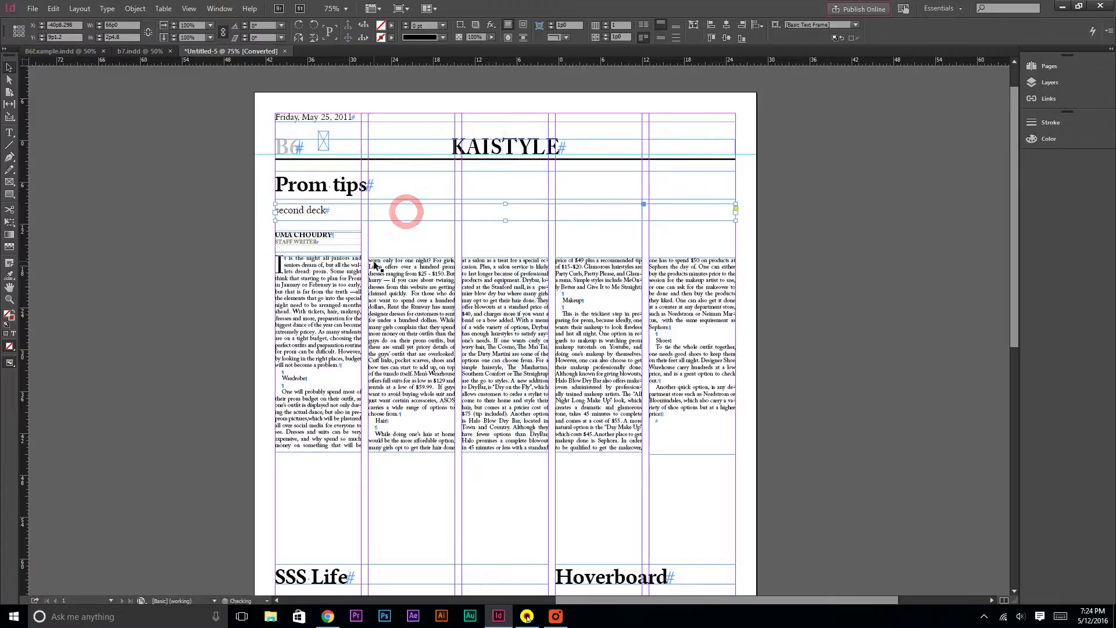
Lower the tops of the prom article's second- and third-column text frames to leave space above them
scroll(375, 338, down, 3)
click(399, 238)
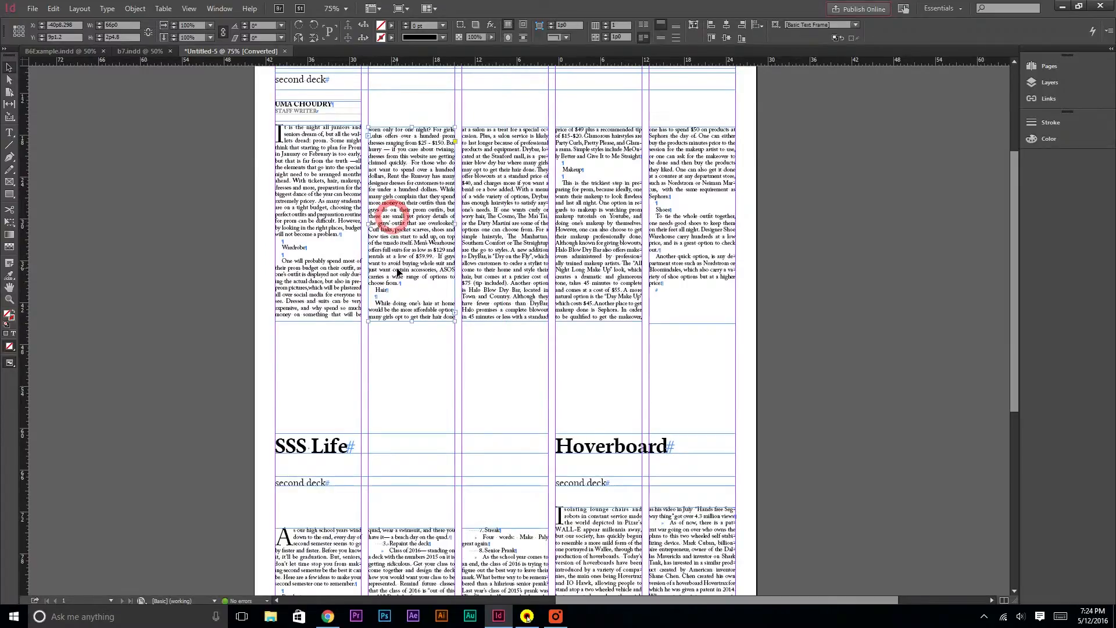
scroll(399, 237, up, 2)
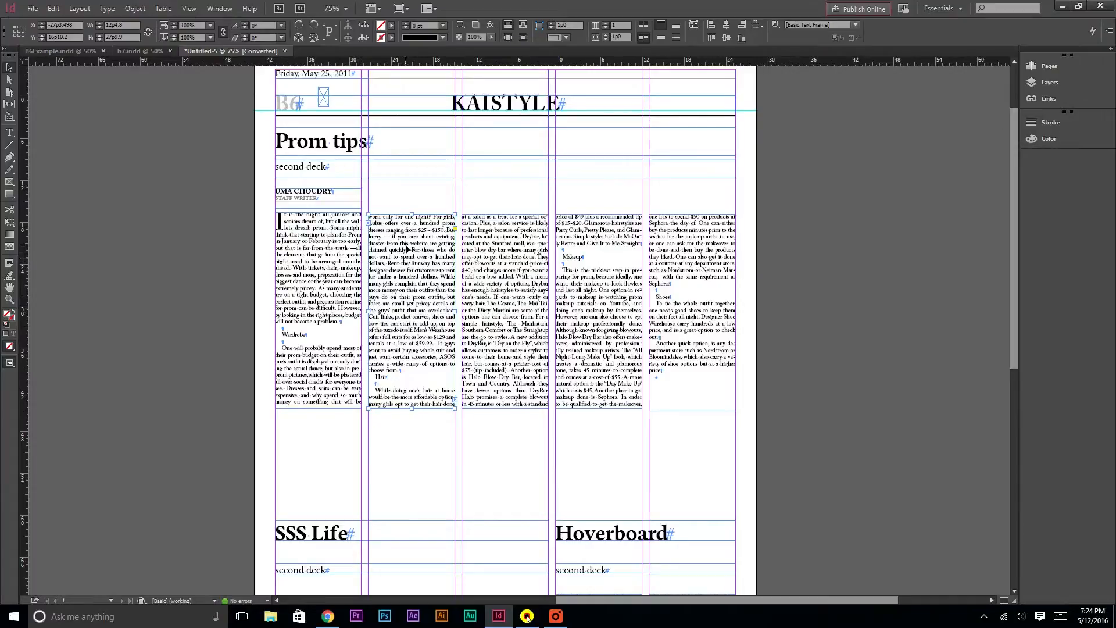
drag(415, 412, 411, 451)
click(528, 305)
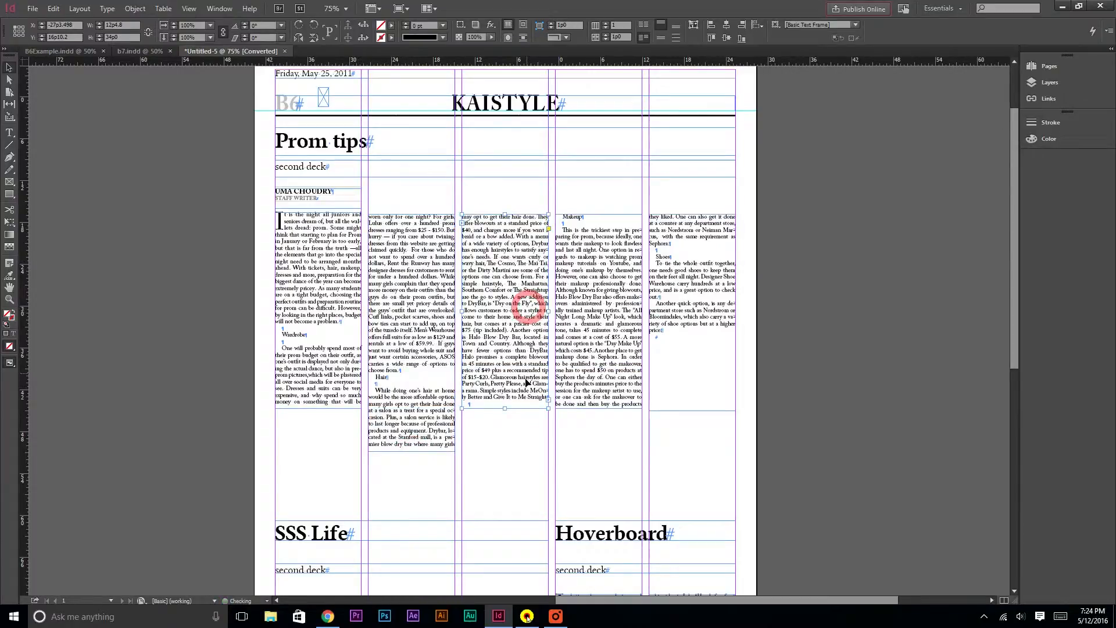
click(413, 247)
drag(413, 215, 410, 295)
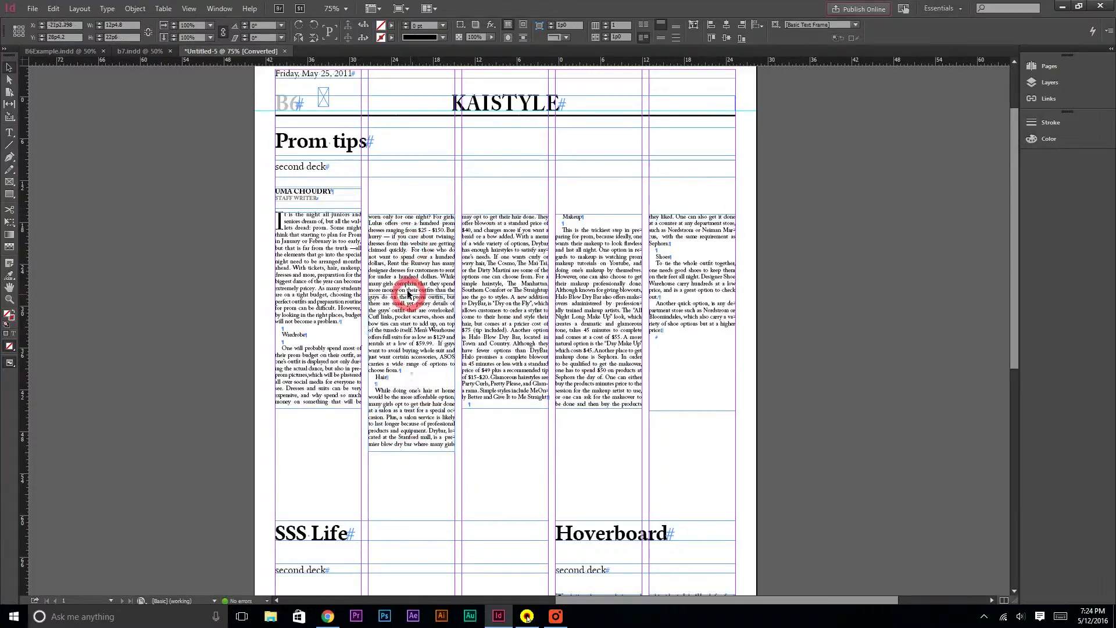
click(521, 310)
drag(511, 218, 505, 325)
drag(511, 410, 508, 472)
Lower the tops of the fourth- and fifth-column text frames and realign the second column's top to match
click(628, 282)
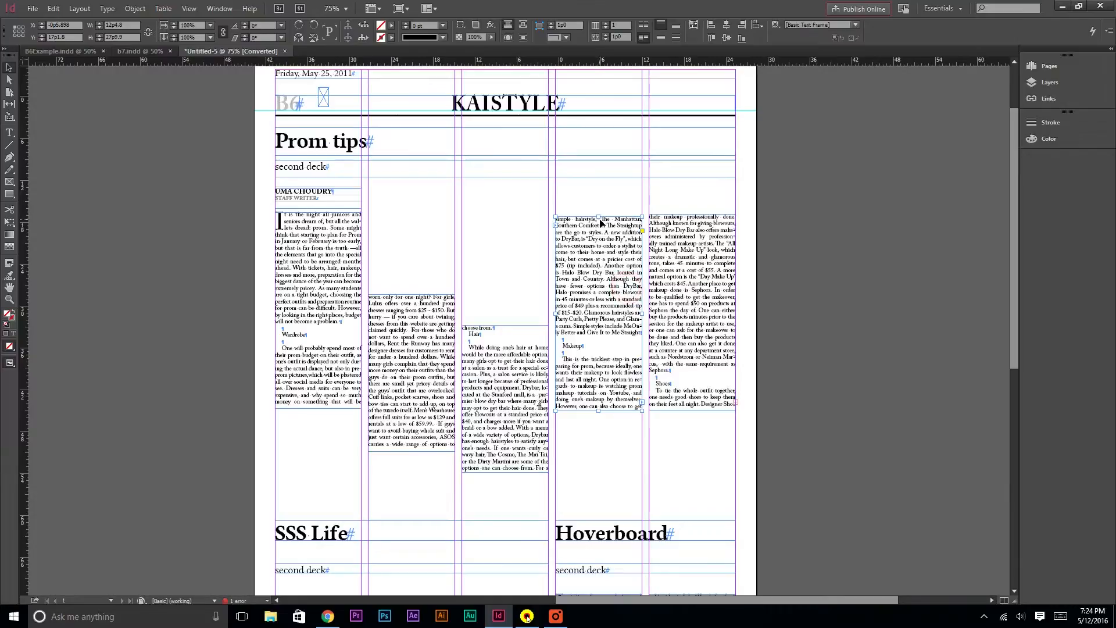
drag(605, 224, 596, 326)
drag(600, 409, 598, 475)
click(705, 282)
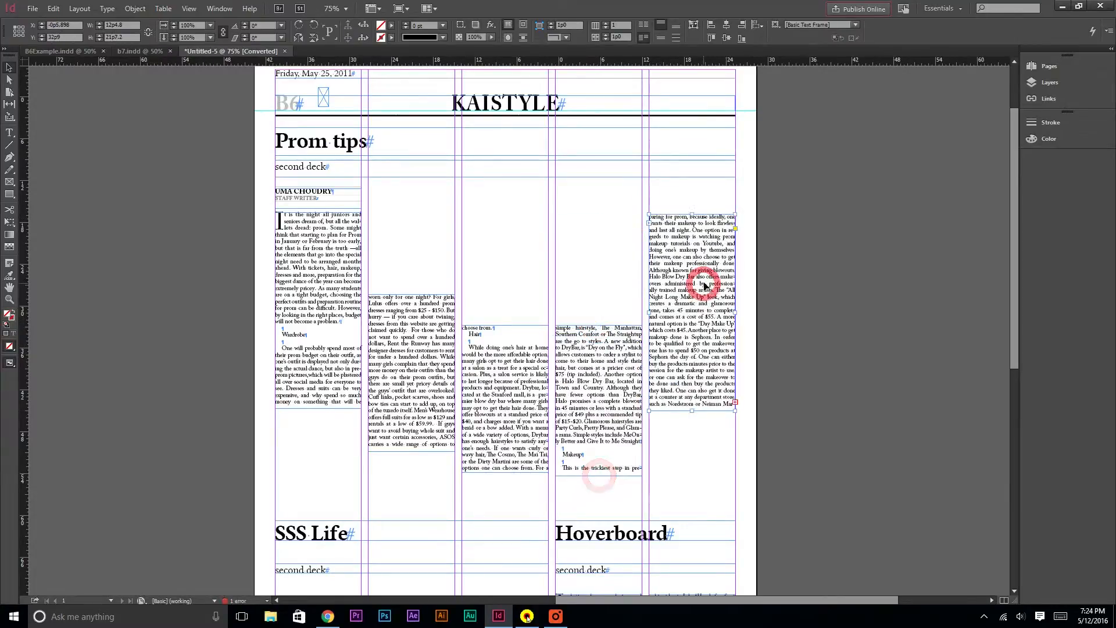
drag(698, 215, 692, 325)
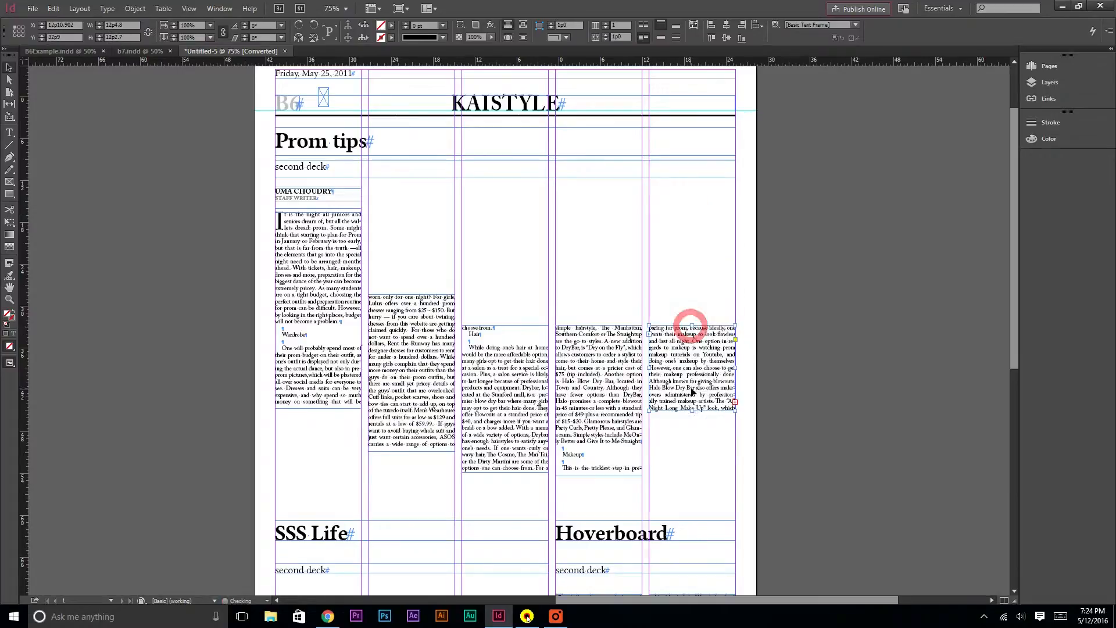
drag(694, 411, 691, 472)
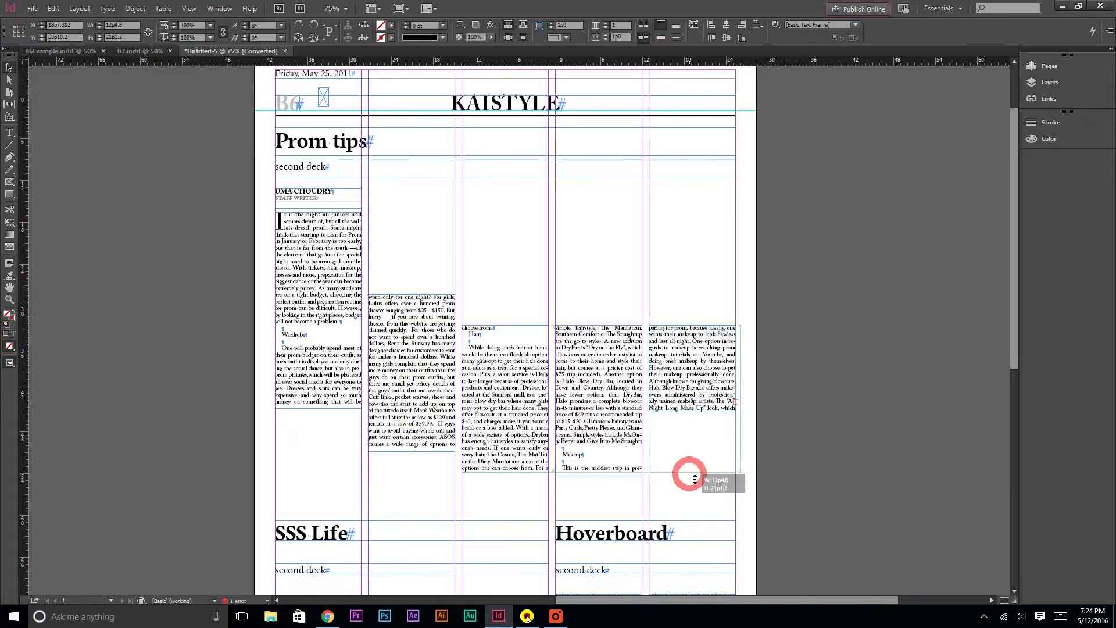
click(436, 343)
drag(436, 343, 427, 375)
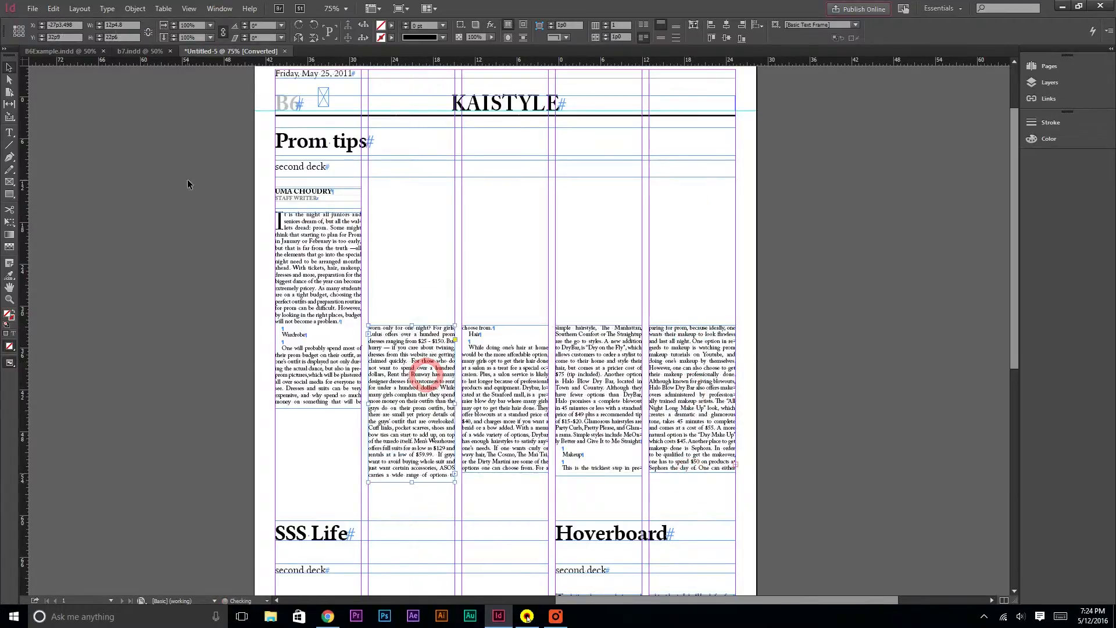
Draw a rectangle placeholder frame spanning columns two to five above the prom article's lowered text columns
click(9, 192)
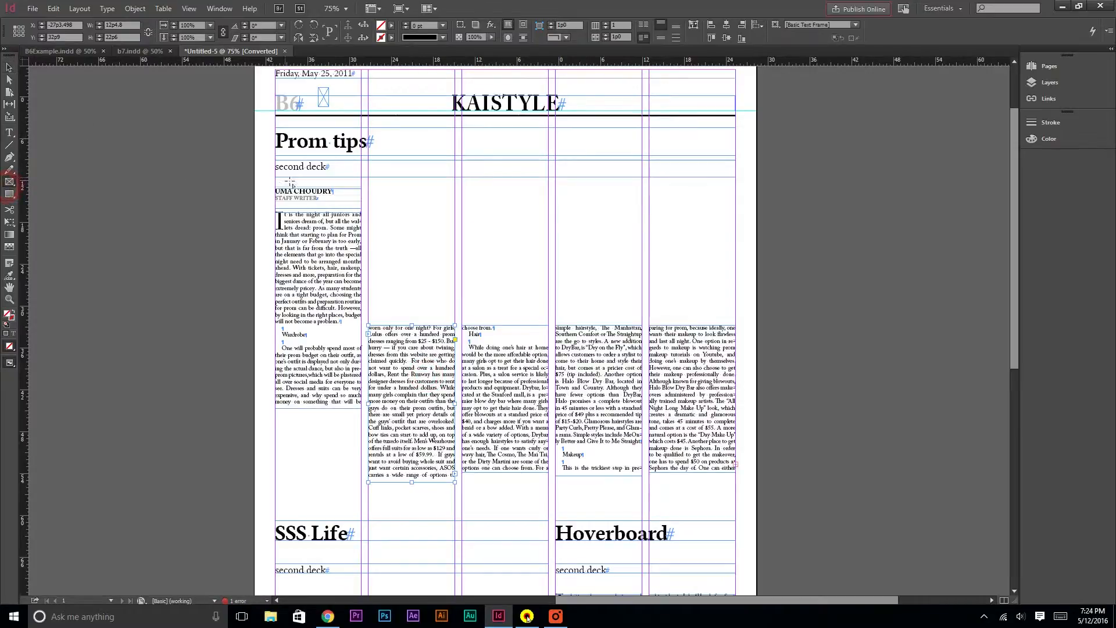
drag(373, 190, 737, 322)
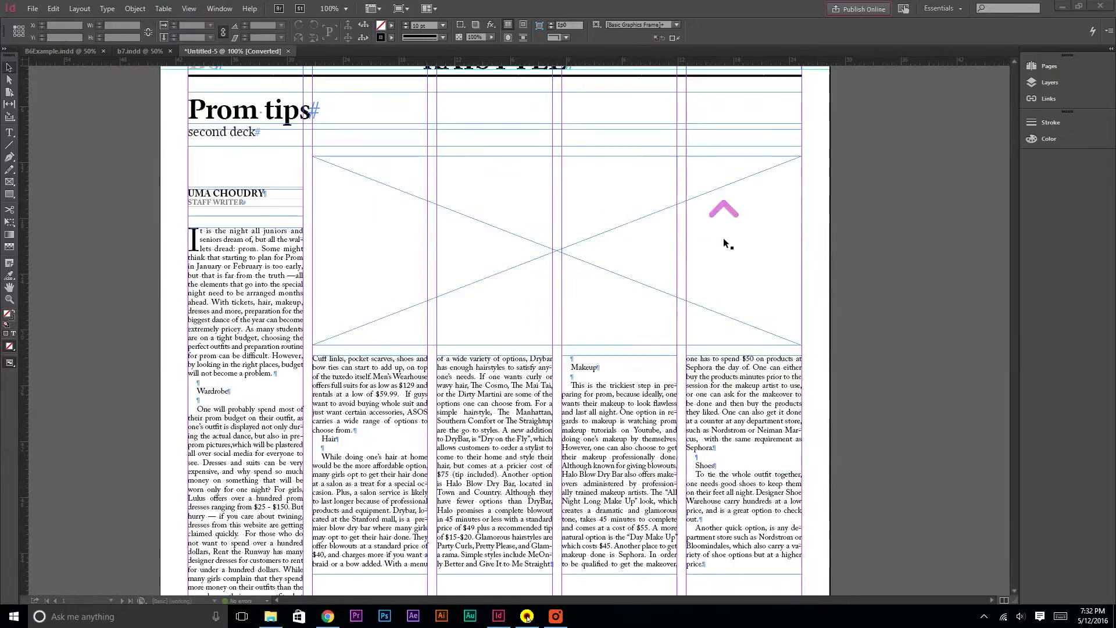
click(702, 293)
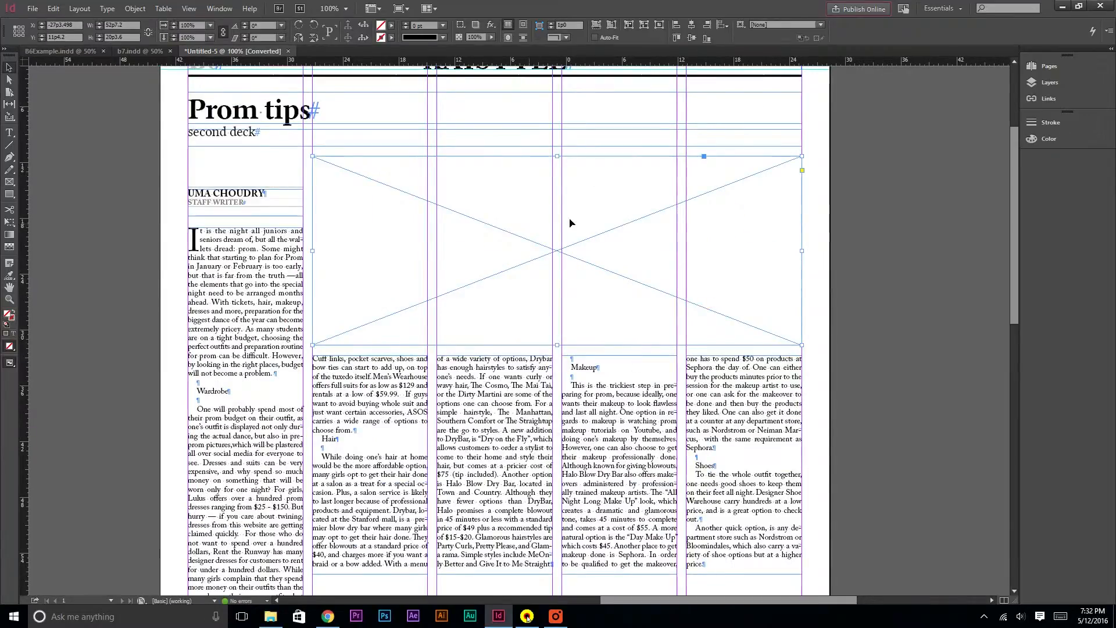
Draw a small spacer frame and set its width and height to 1p0
scroll(697, 322, down, 4)
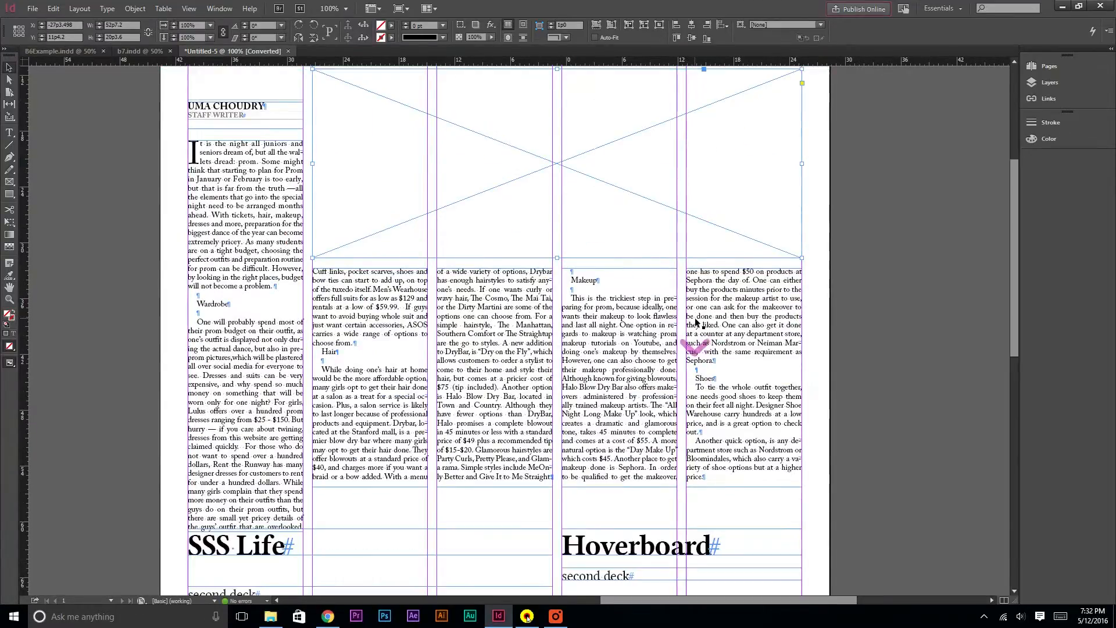
scroll(583, 356, up, 4)
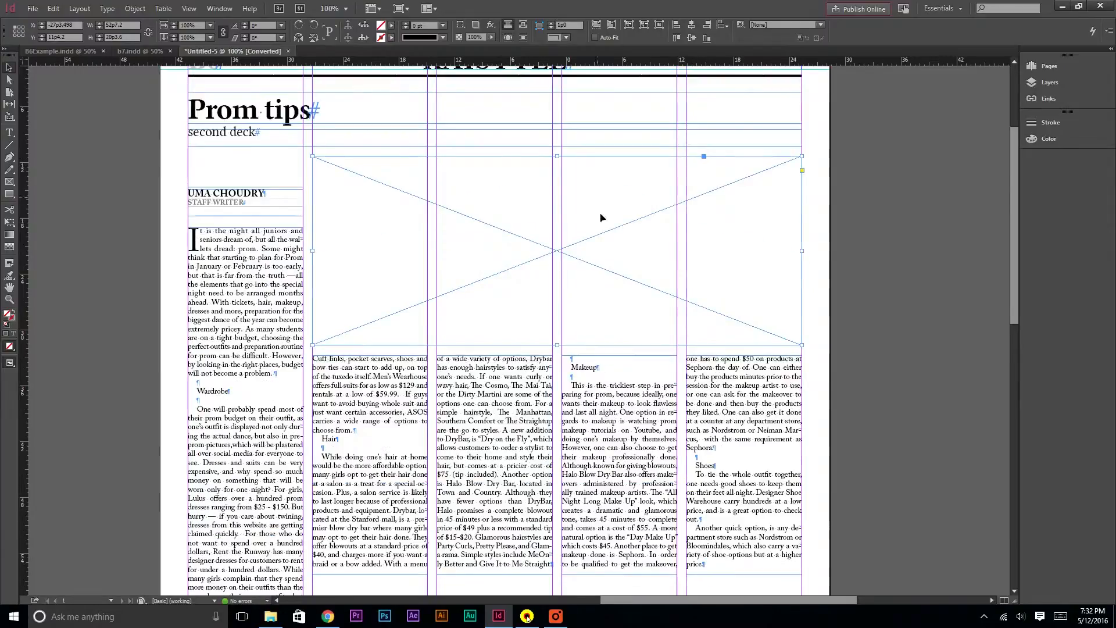
scroll(364, 265, down, 5)
scroll(523, 558, down, 1)
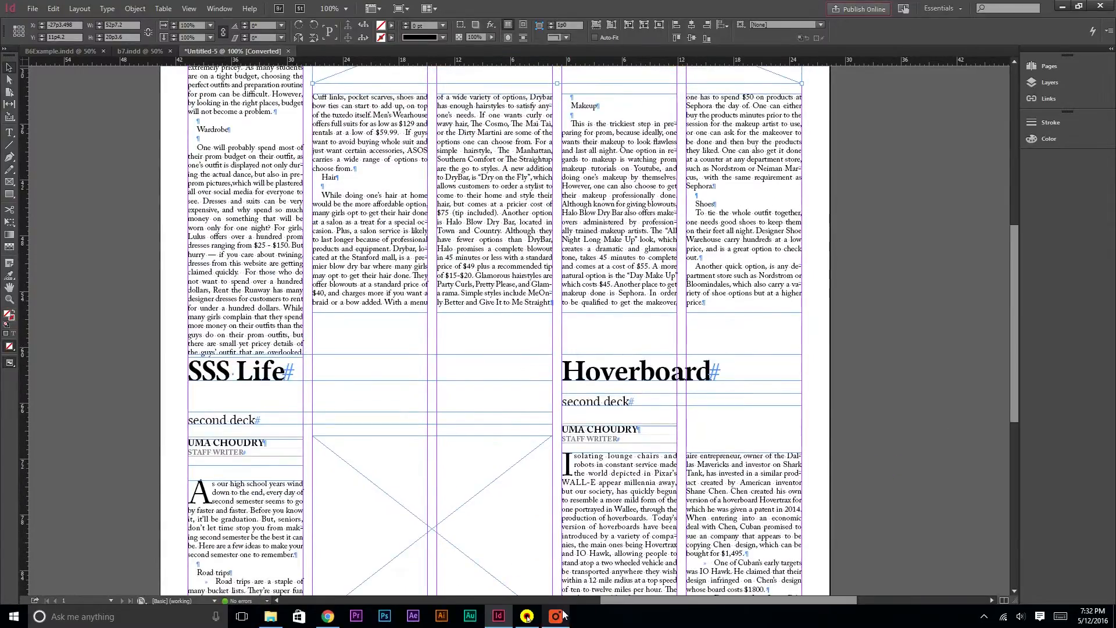
scroll(492, 309, up, 6)
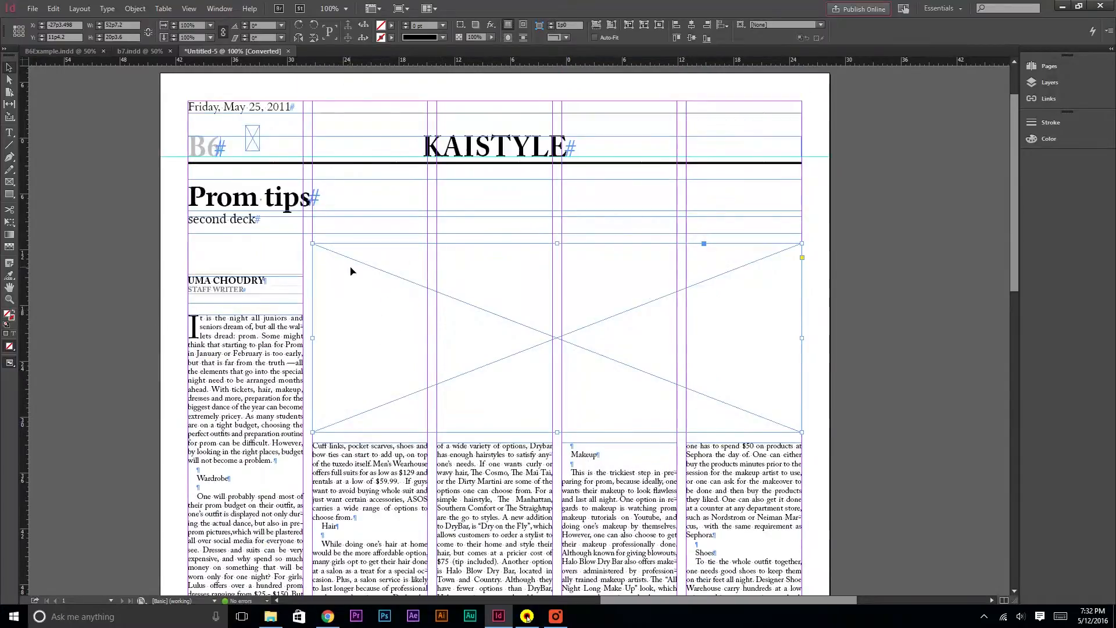
click(8, 182)
drag(308, 232, 332, 243)
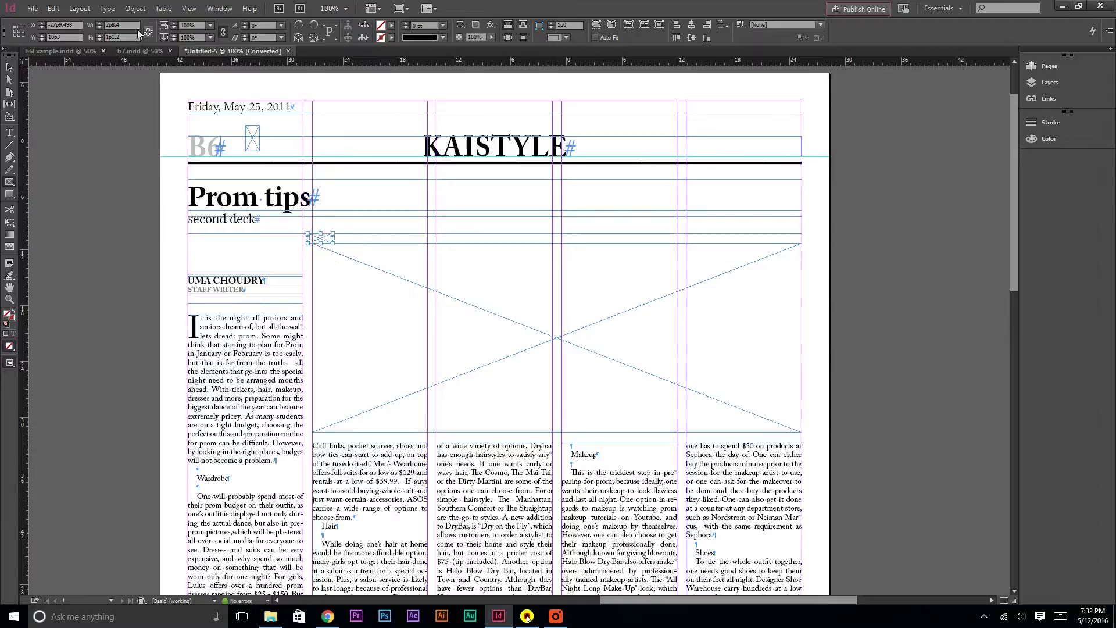
drag(135, 28, 102, 28)
text(1p0)
key(Return)
drag(136, 40, 56, 40)
text(1)
Copy the spacer frame and move it just below the Prom tips headline
key(ctrl+equal)
key(ctrl+equal)
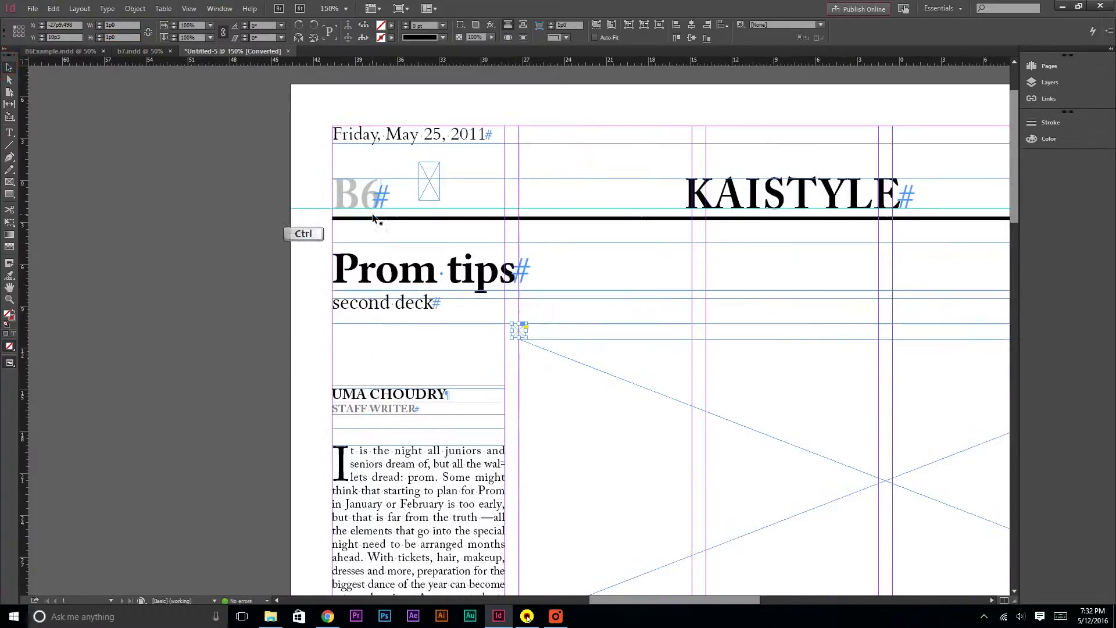
click(524, 331)
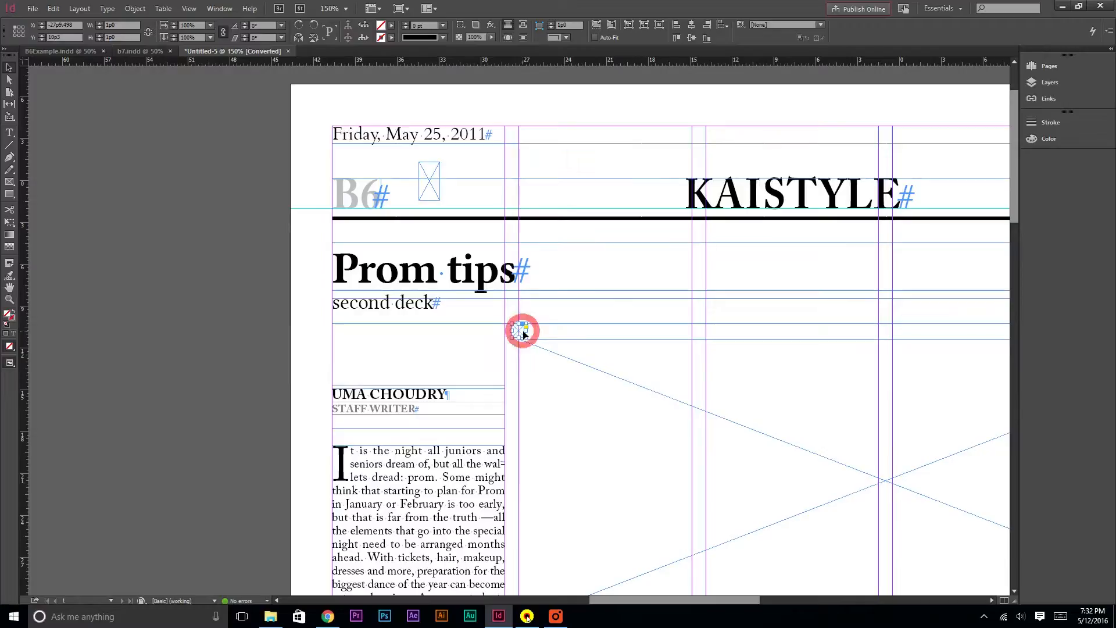
key(ctrl+c)
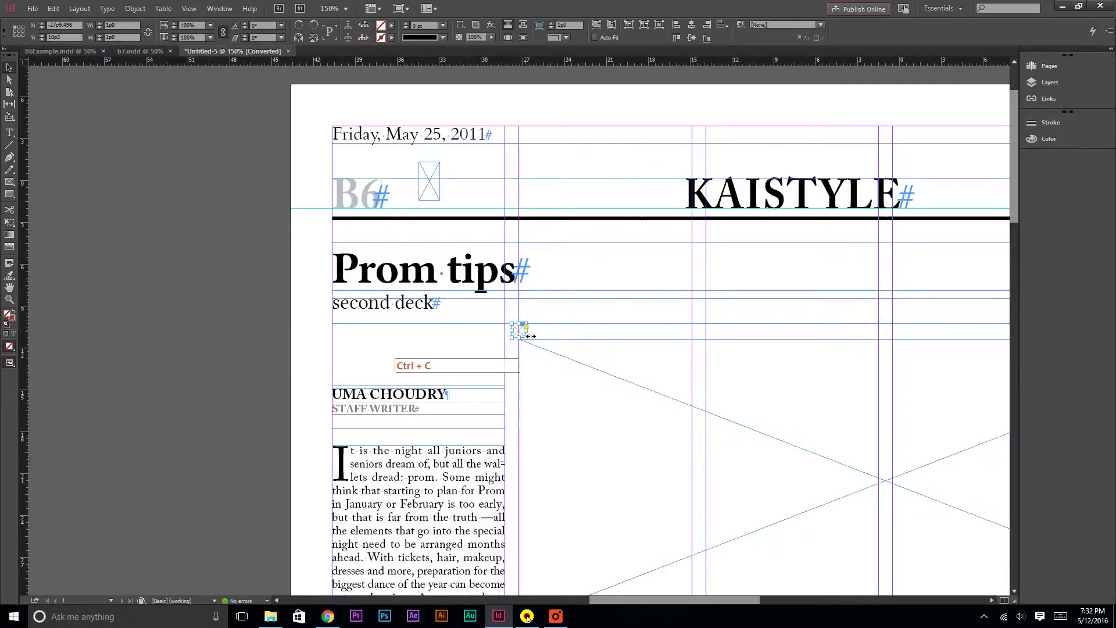
drag(522, 329, 482, 301)
Move the second deck frame down so it sits directly under the spacer
click(407, 307)
drag(409, 308, 407, 324)
click(304, 305)
click(448, 325)
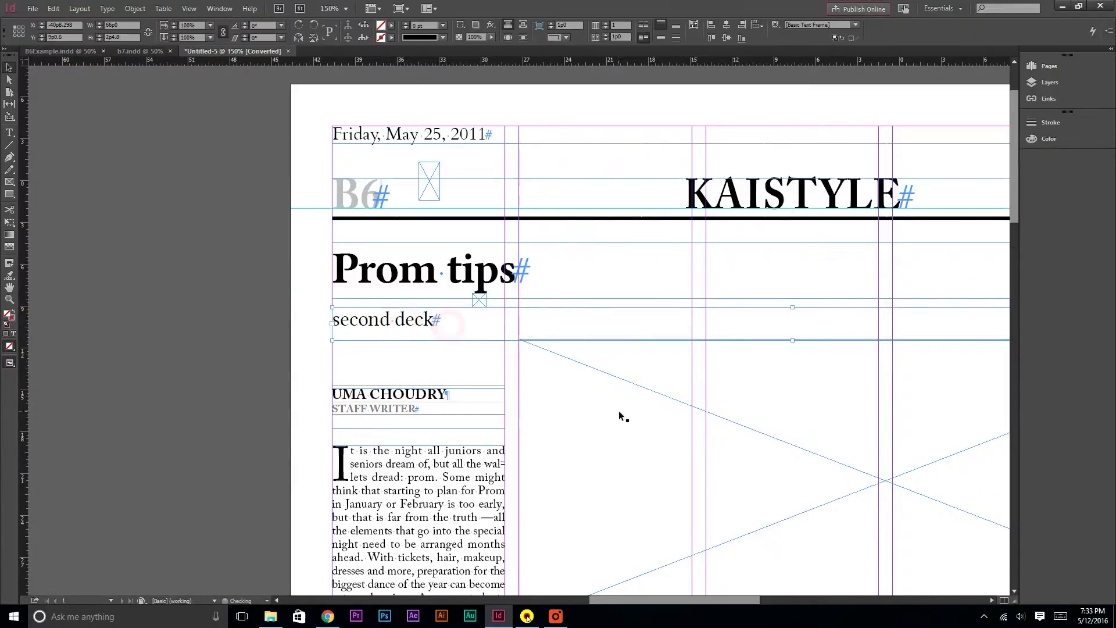
Paste a spacer copy below the second deck and move the byline frame up beneath it
key(ctrl+v)
drag(518, 331, 425, 334)
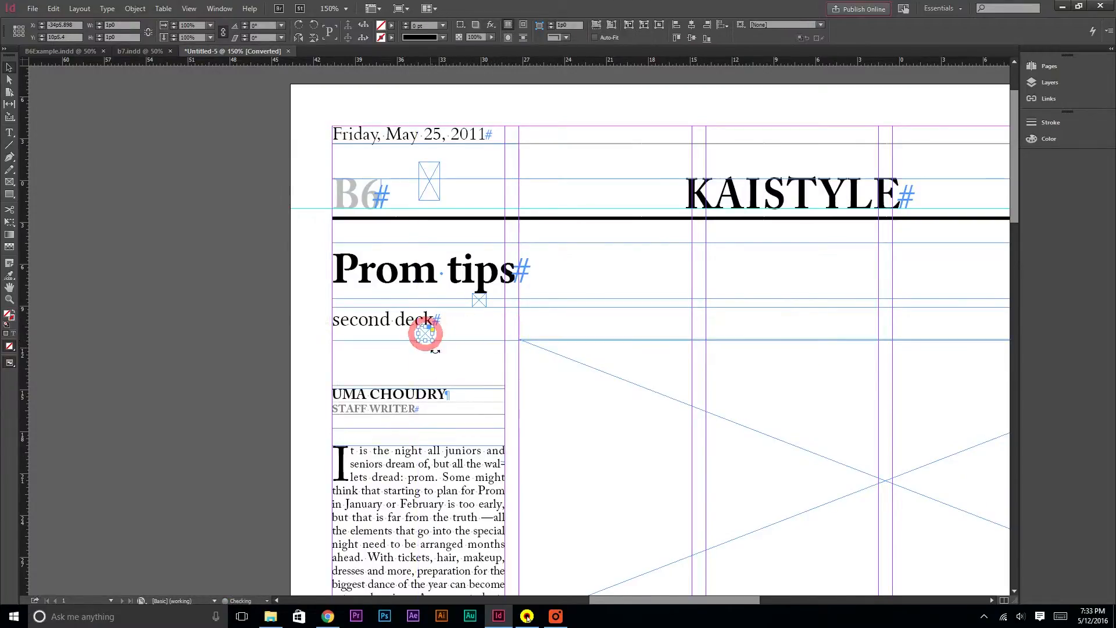
click(439, 395)
drag(440, 406, 437, 358)
click(322, 409)
Paste another spacer copy and place it below the staff writer line
click(425, 333)
key(ctrl+c)
key(ctrl+v)
drag(520, 329, 419, 372)
Move the top of the prom article's first-column text frame up to sit under the byline spacer
click(422, 449)
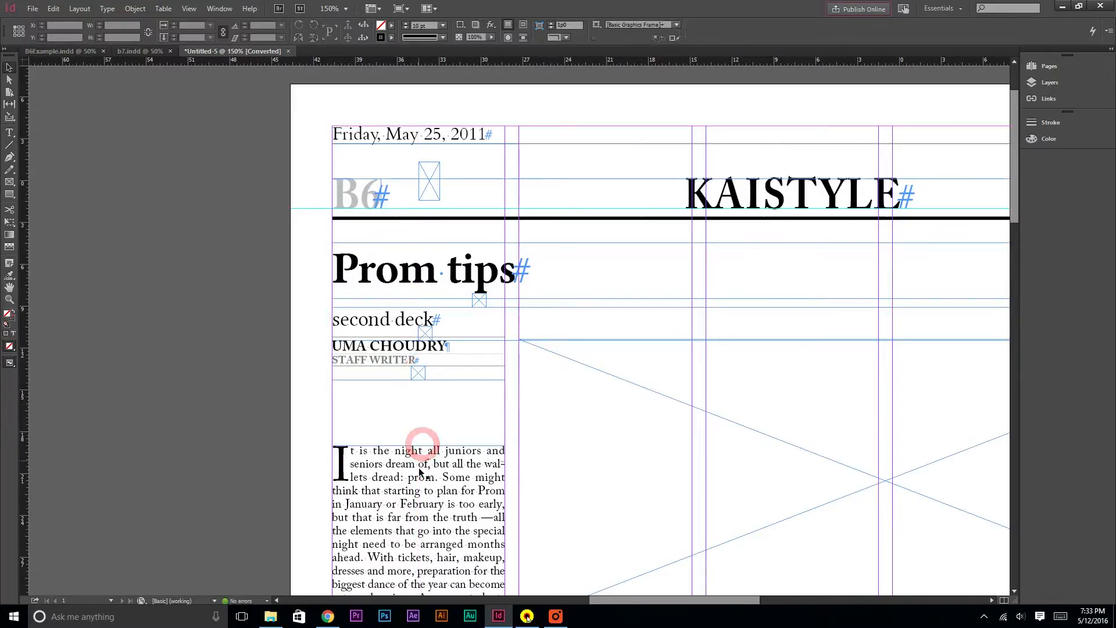
drag(422, 451, 418, 376)
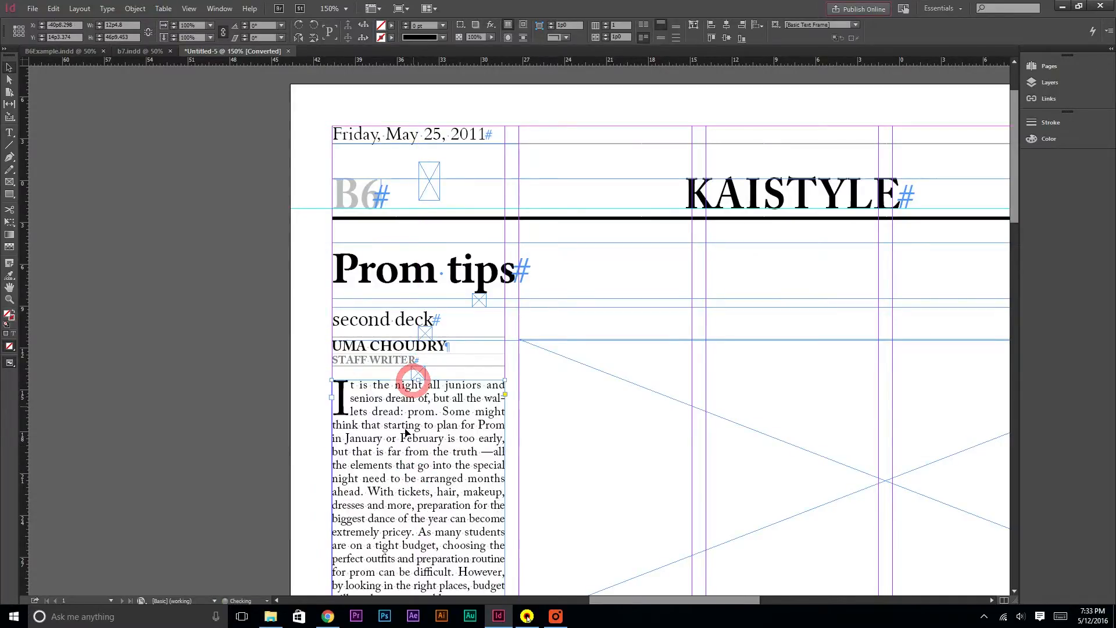
click(305, 434)
key(ctrl+minus)
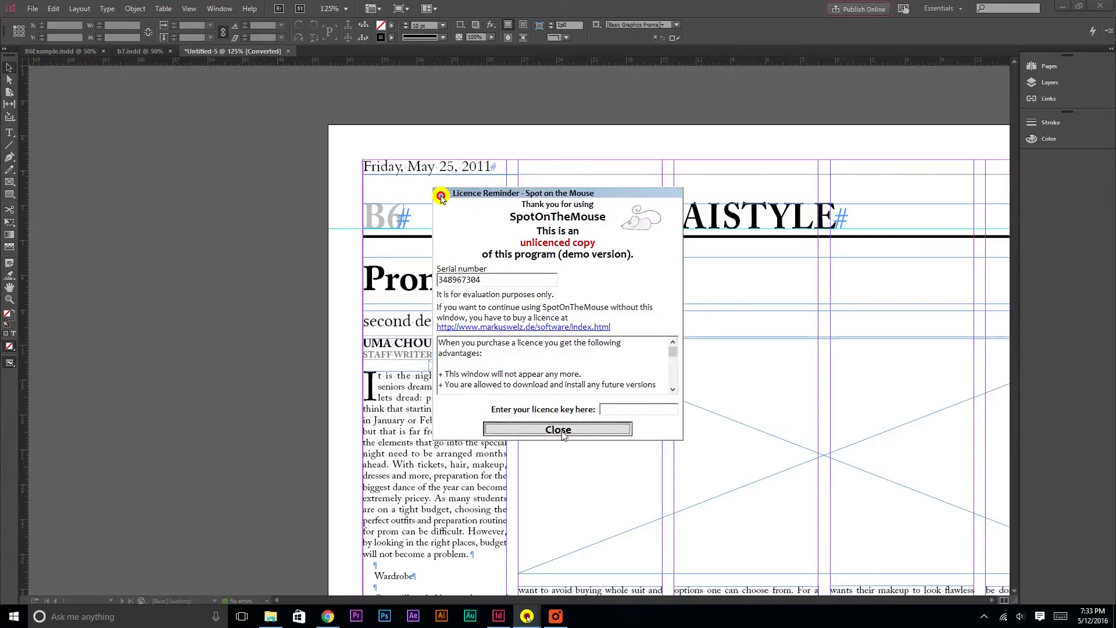
click(558, 429)
Adjust the bottom edge of the prom article's first-column text frame to align with the other columns
scroll(483, 376, down, 8)
click(449, 393)
drag(435, 435, 436, 399)
scroll(436, 406, up, 1)
click(607, 593)
drag(609, 598, 635, 593)
click(347, 420)
drag(305, 441, 305, 423)
click(173, 396)
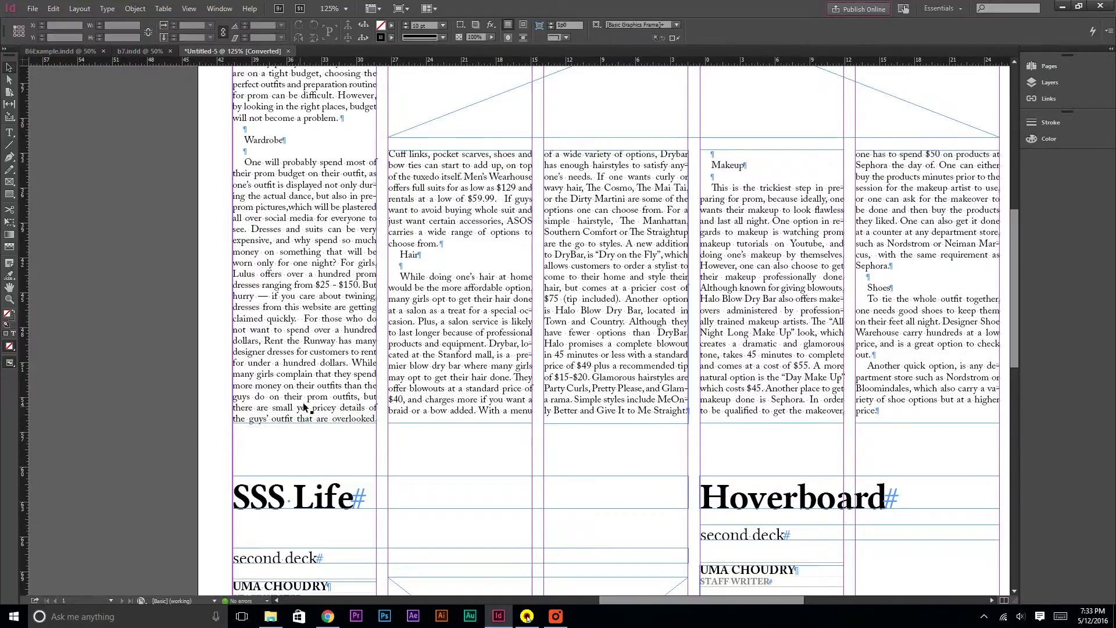
scroll(297, 414, down, 3)
scroll(314, 413, up, 5)
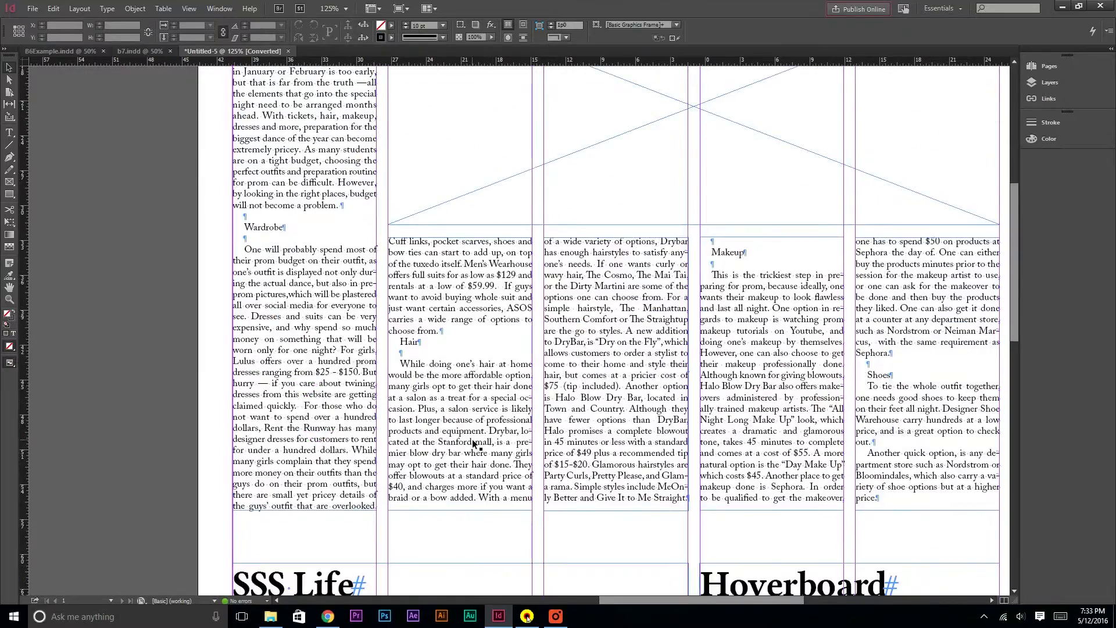
Select the four prom text column frames together and nudge them into place just below the photo frame
click(474, 442)
shift+click(627, 416)
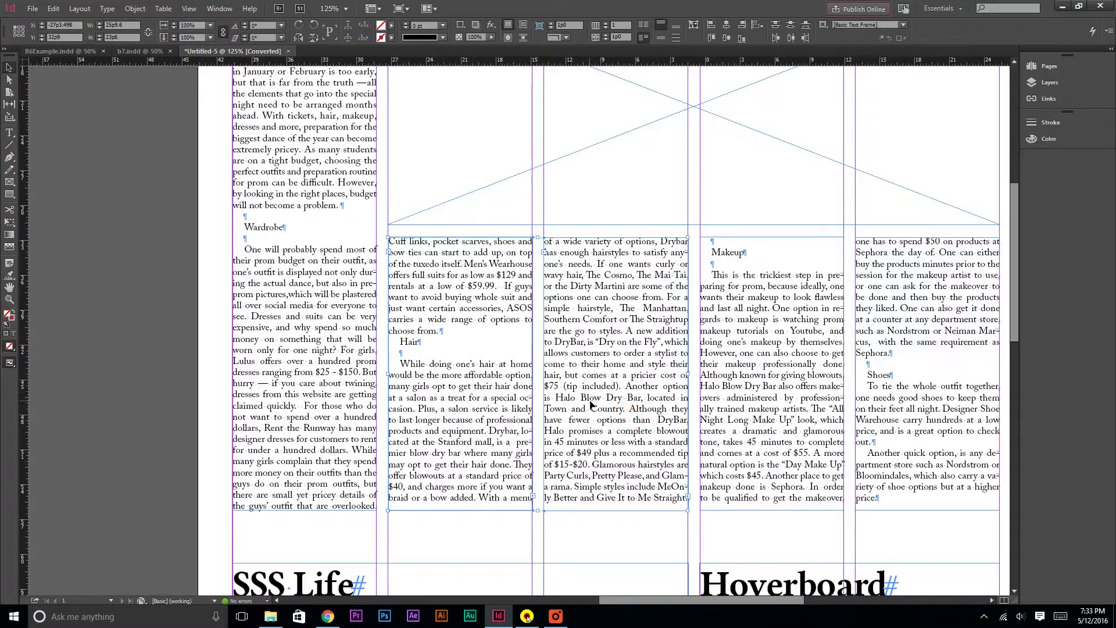
shift+click(795, 387)
shift+click(907, 400)
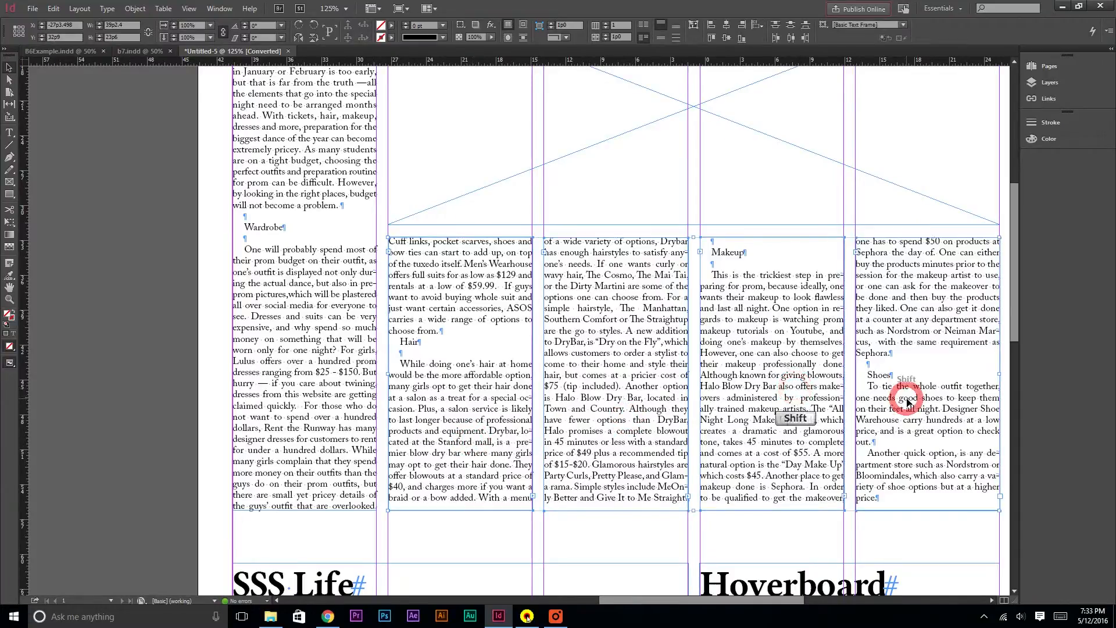
drag(505, 377, 506, 390)
key(Up)
key(Up)
key(Up)
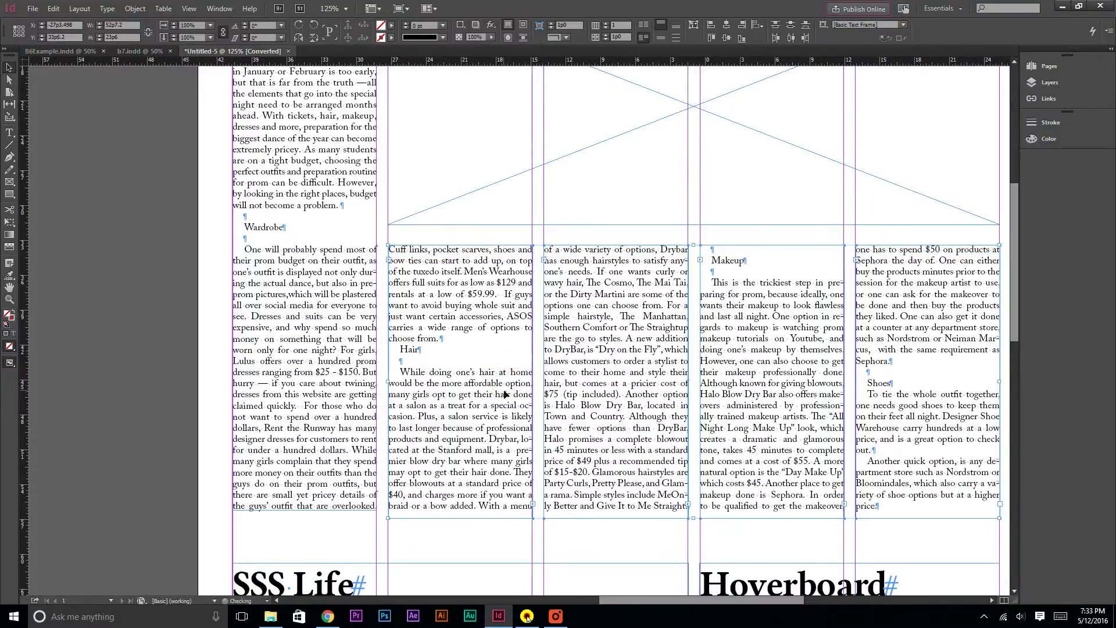
Preview the page without guides to check the prom article's layout
click(91, 375)
scroll(171, 369, up, 2)
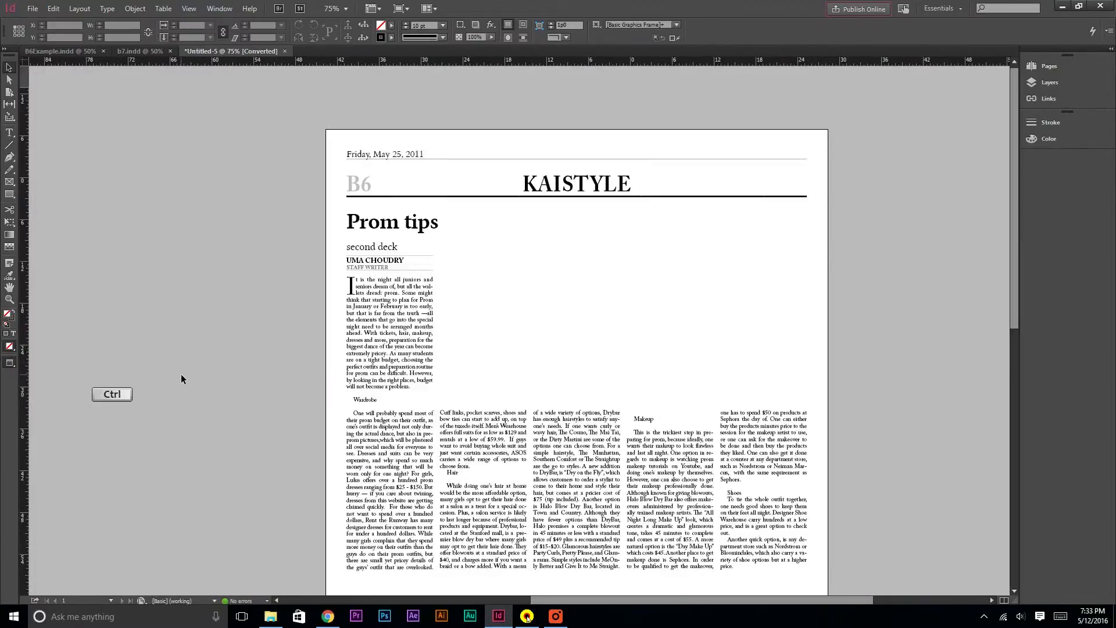
scroll(194, 377, down, 2)
key(w)
scroll(434, 184, up, 1)
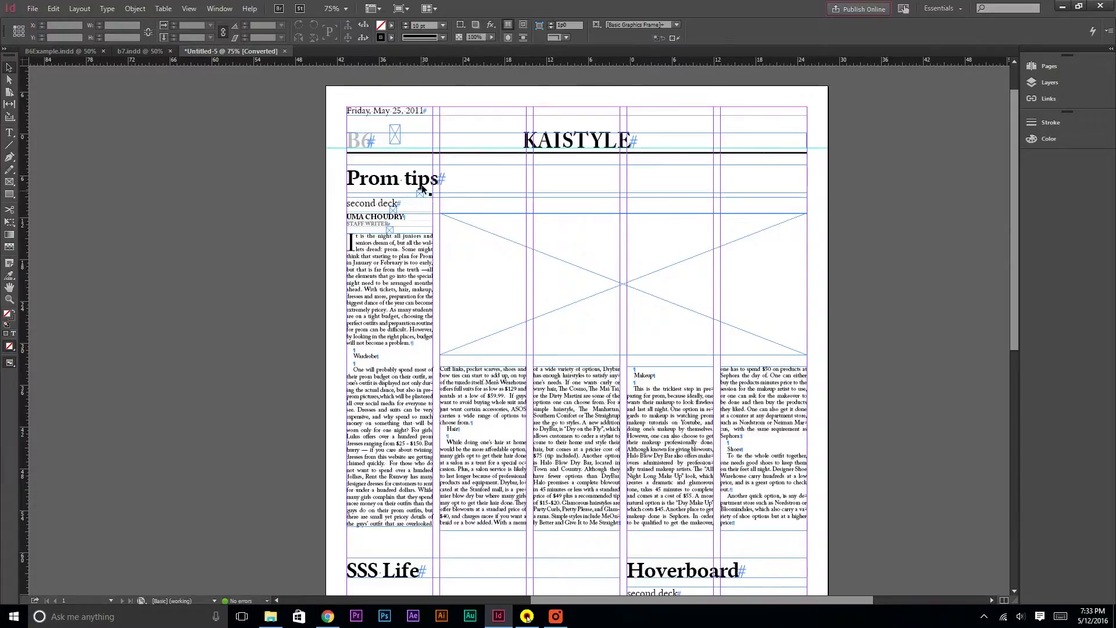
scroll(473, 406, down, 6)
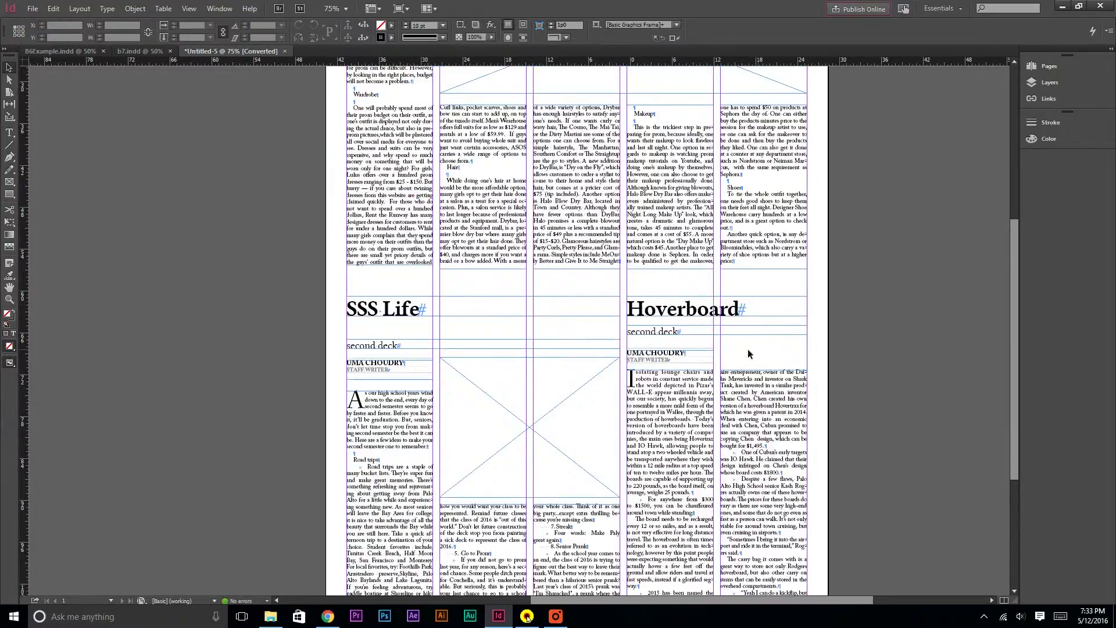
scroll(814, 409, up, 3)
scroll(321, 274, up, 2)
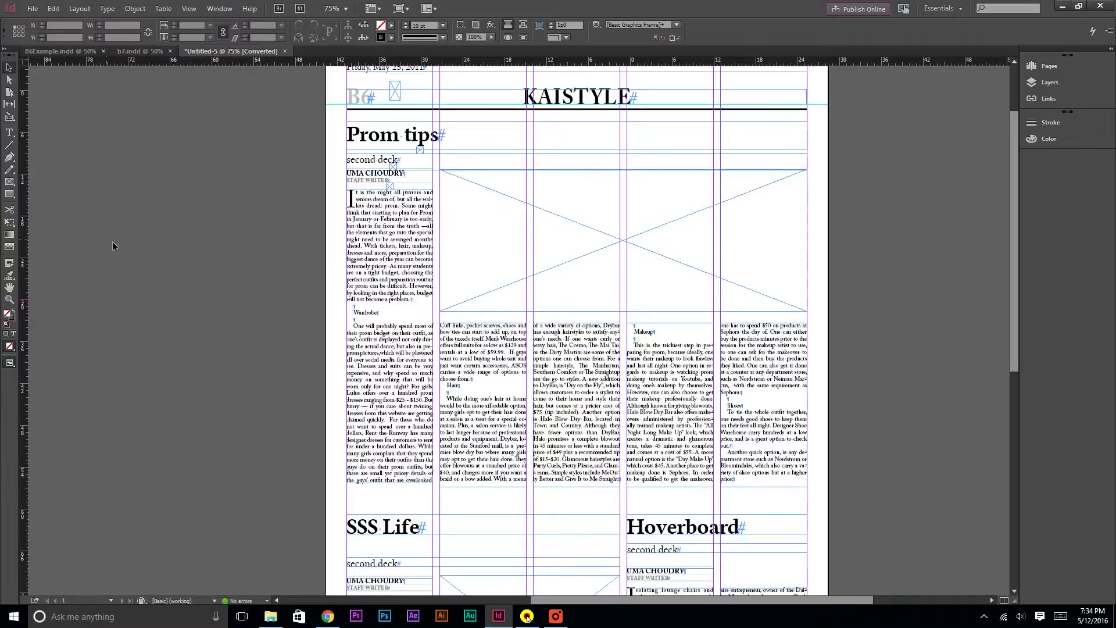
Draw a horizontal 1 pt rule across the page between the prom article and the SSS Life and Hoverboard headlines
click(9, 145)
scroll(306, 521, down, 3)
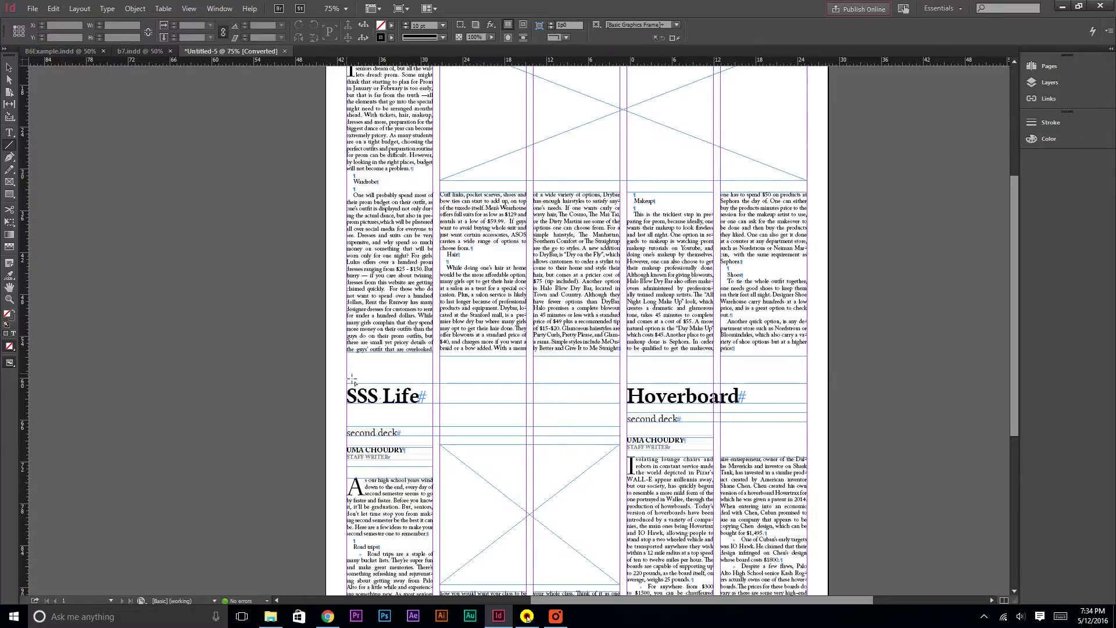
key(shift)
drag(352, 379, 808, 373)
drag(430, 27, 348, 23)
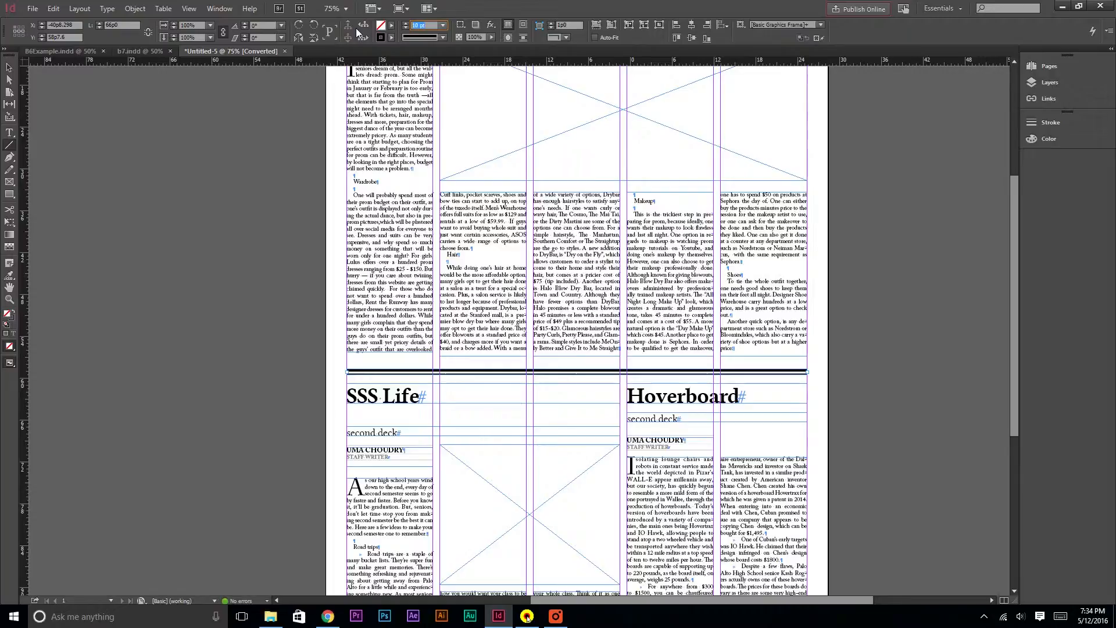
text(1)
key(Return)
click(8, 67)
click(284, 201)
scroll(280, 209, down, 1)
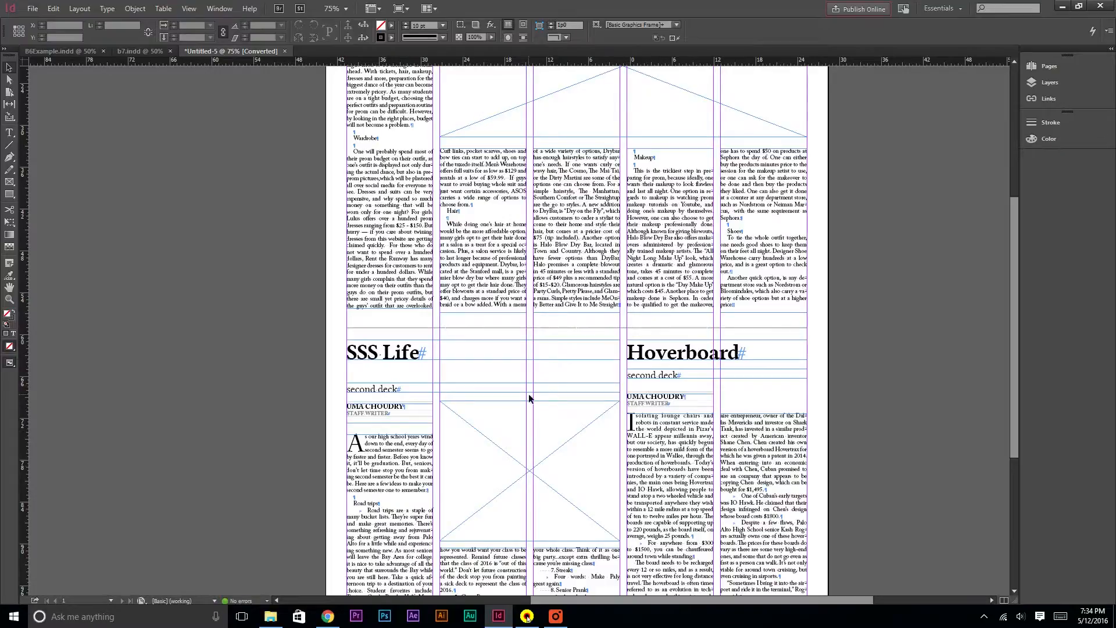
Draw a vertical 0.5 pt rule separating the SSS Life article from the Hoverboard article
click(11, 145)
key(ctrl+equal)
key(ctrl+equal)
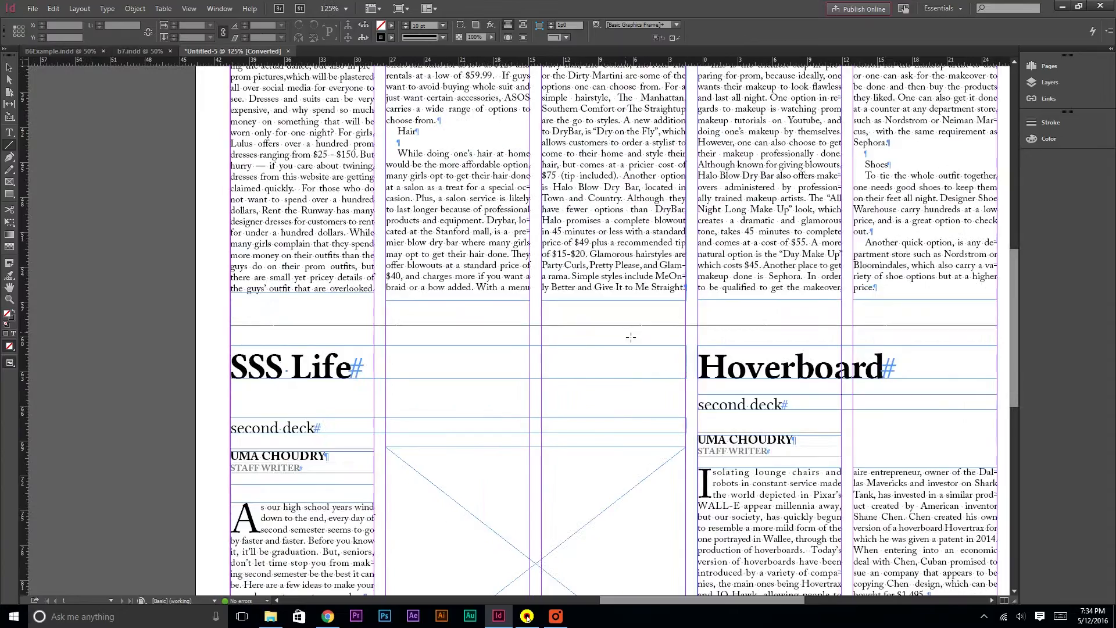
key(shift)
mouse_move(695, 340)
mouse_down()
mouse_move(679, 465)
mouse_move(696, 617)
mouse_move(692, 460)
mouse_up()
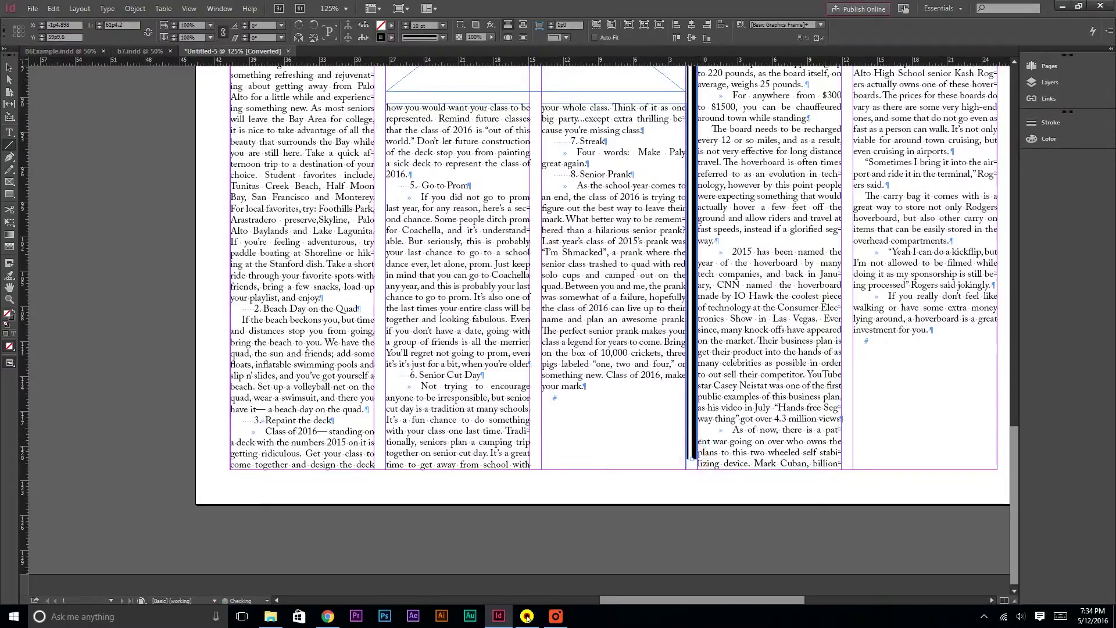
click(381, 26)
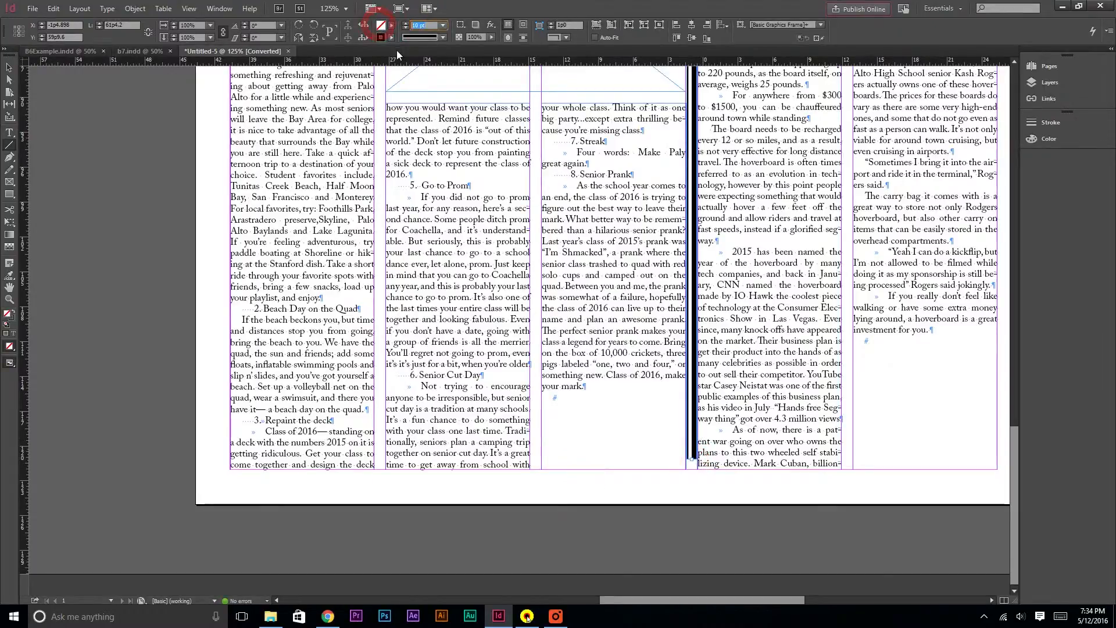
text(0.5)
key(Return)
scroll(69, 100, up, 5)
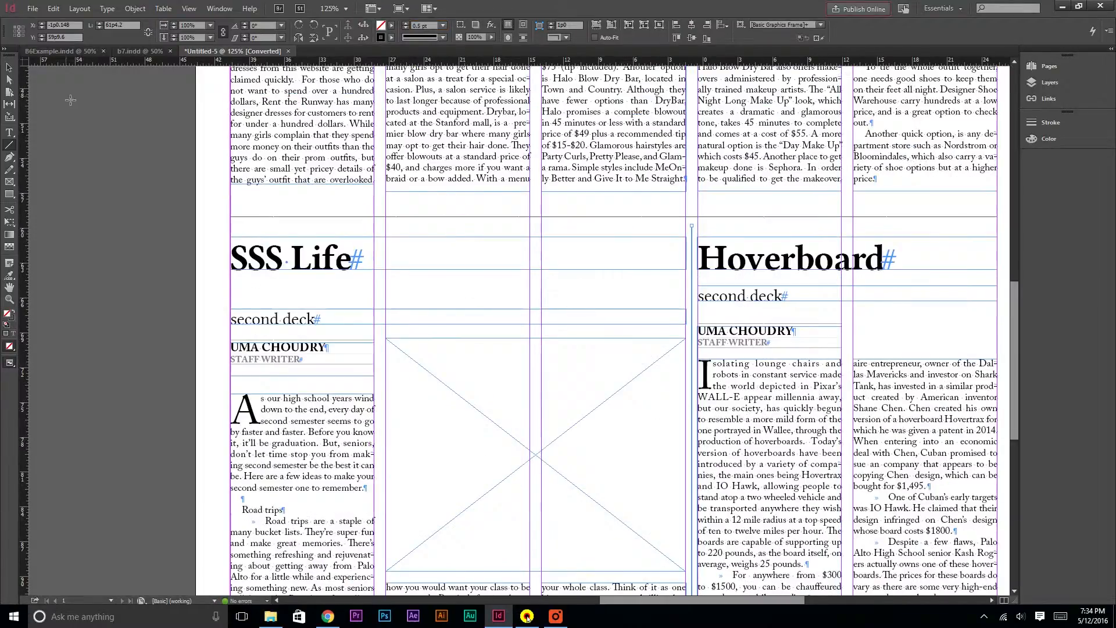
click(91, 141)
Examine the whole page layout, checking the photo frames and text frames of the prom, SSS Life and Hoverboard articles
key(ctrl+minus)
key(ctrl+minus)
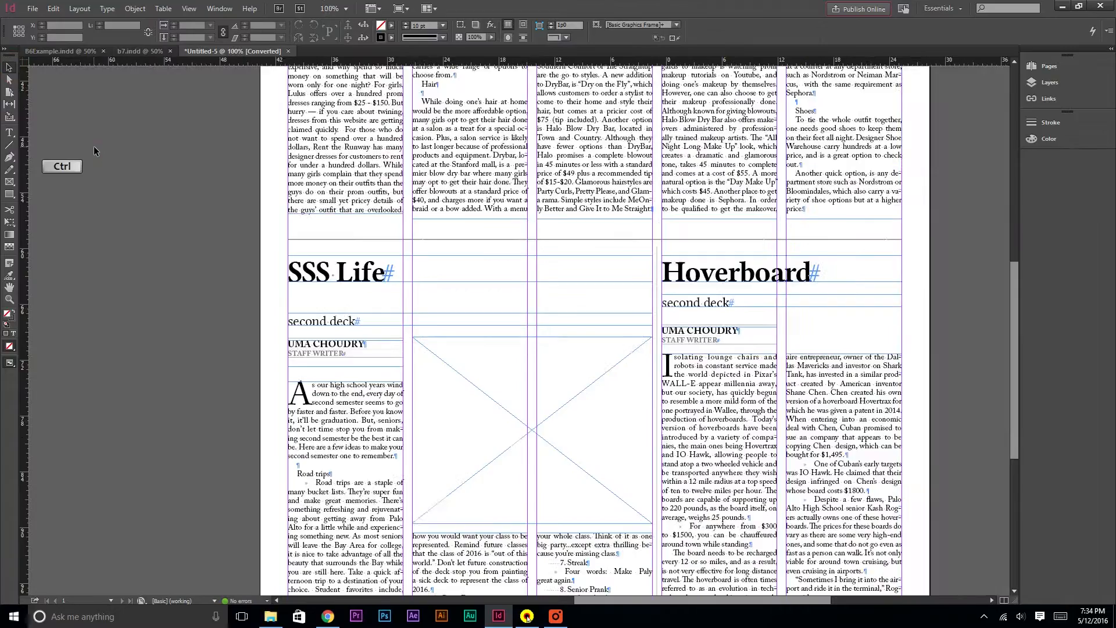
scroll(134, 175, up, 4)
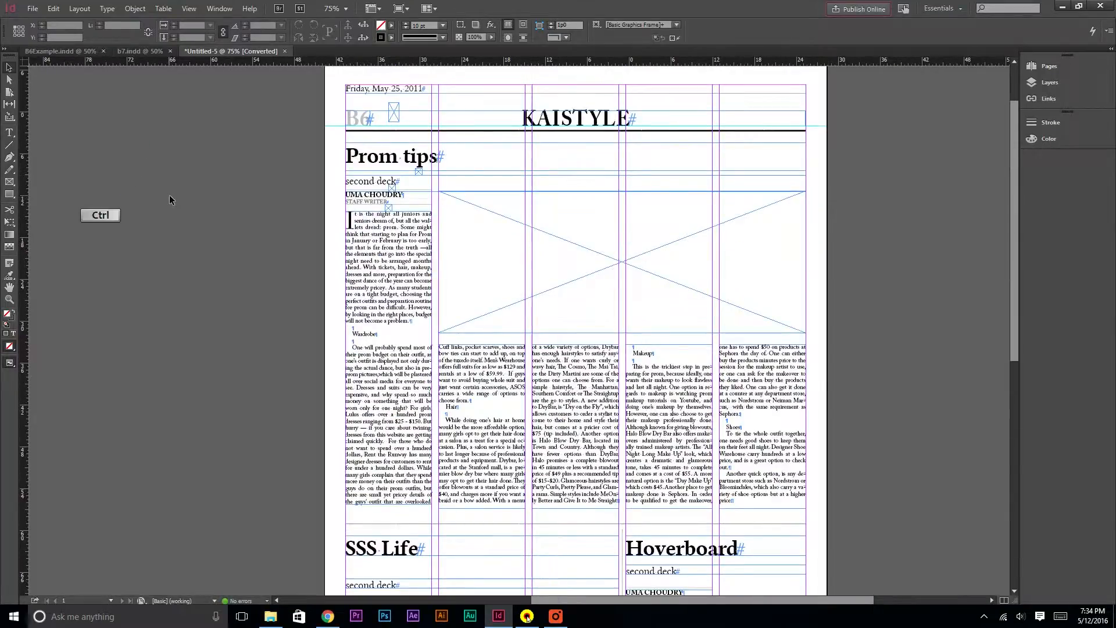
key(ctrl+minus)
scroll(369, 325, down, 3)
scroll(369, 325, up, 3)
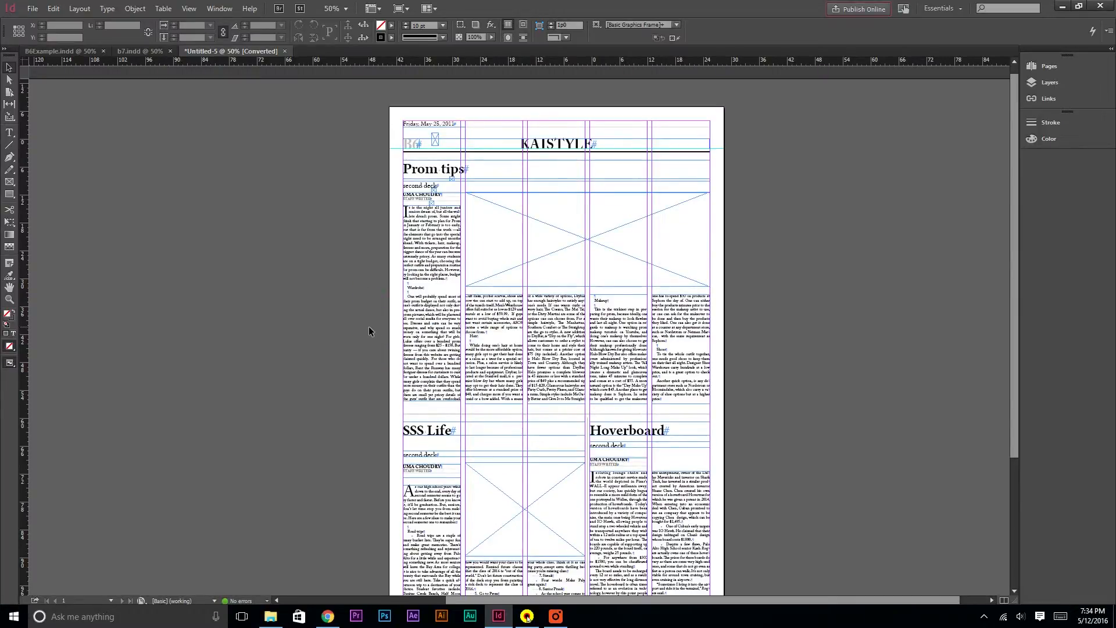
click(530, 256)
click(504, 491)
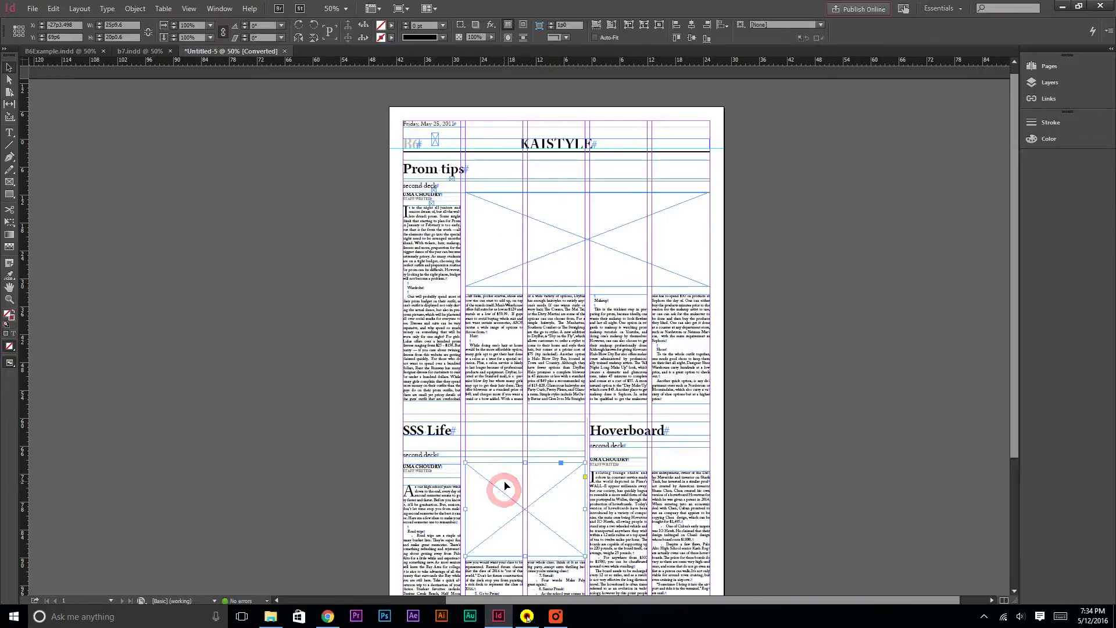
click(790, 471)
scroll(789, 468, down, 2)
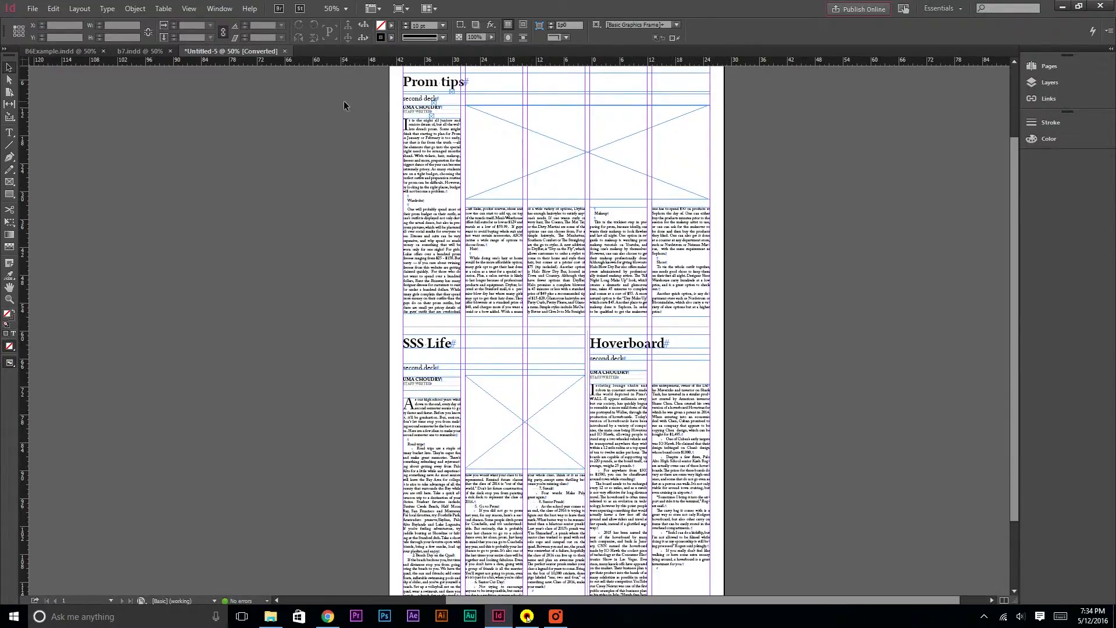
click(436, 102)
click(826, 416)
click(418, 498)
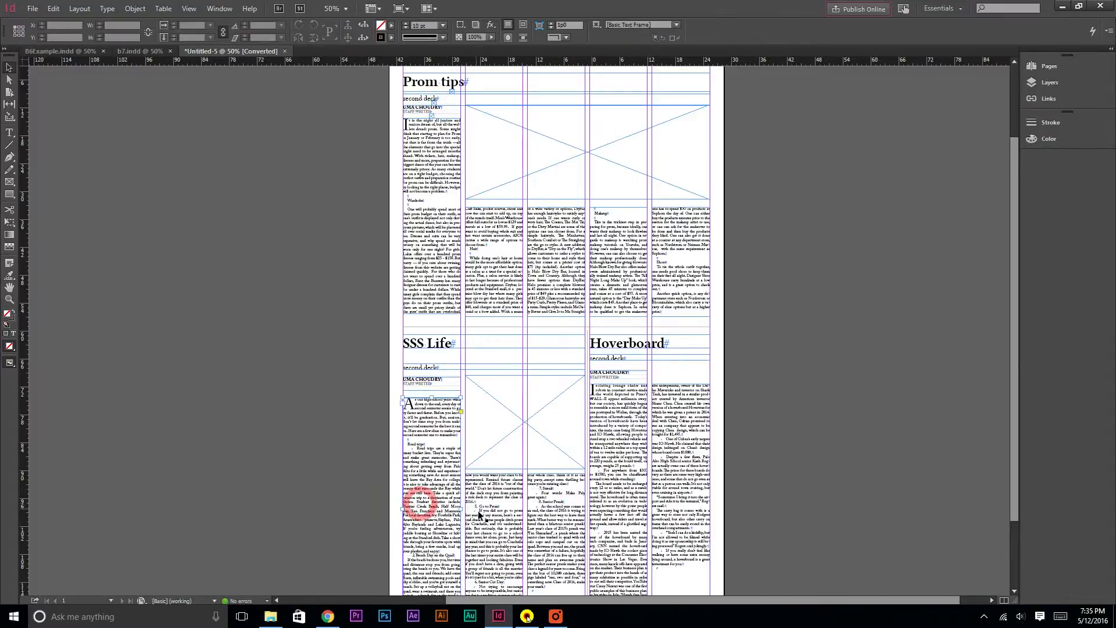
click(483, 511)
click(572, 516)
click(614, 516)
click(674, 509)
scroll(742, 505, down, 2)
click(744, 505)
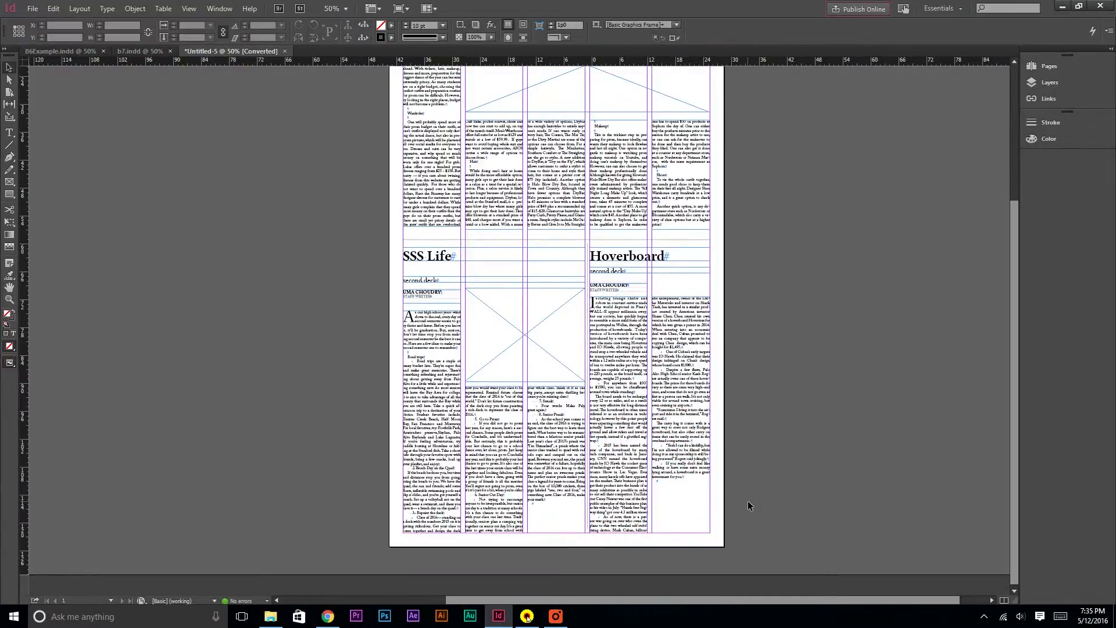
scroll(747, 500, up, 4)
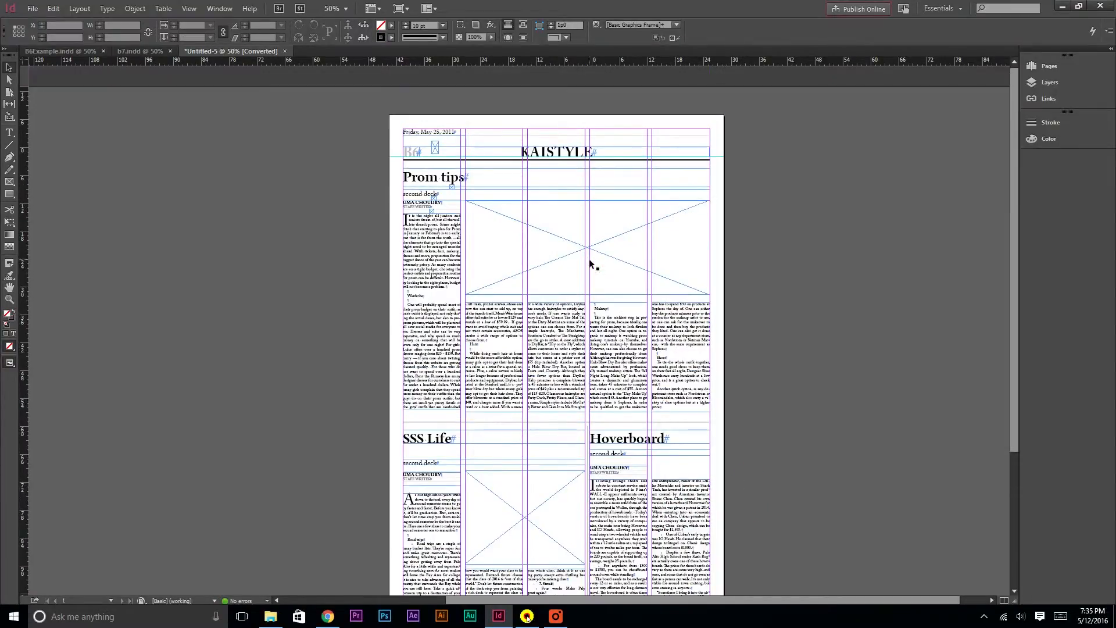
click(586, 259)
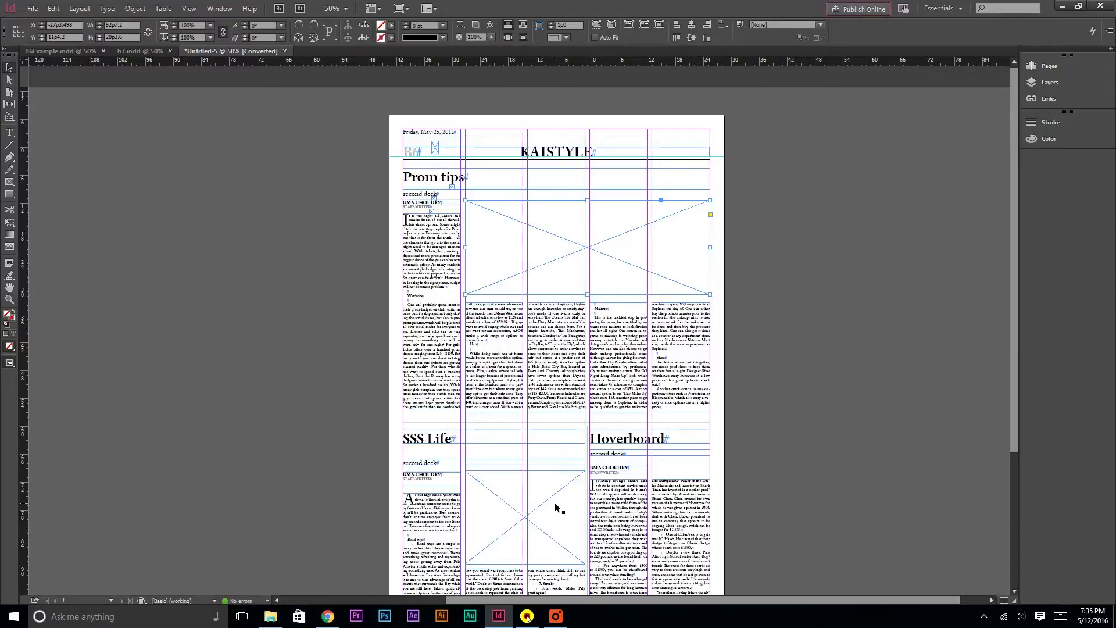
click(787, 454)
scroll(787, 455, down, 1)
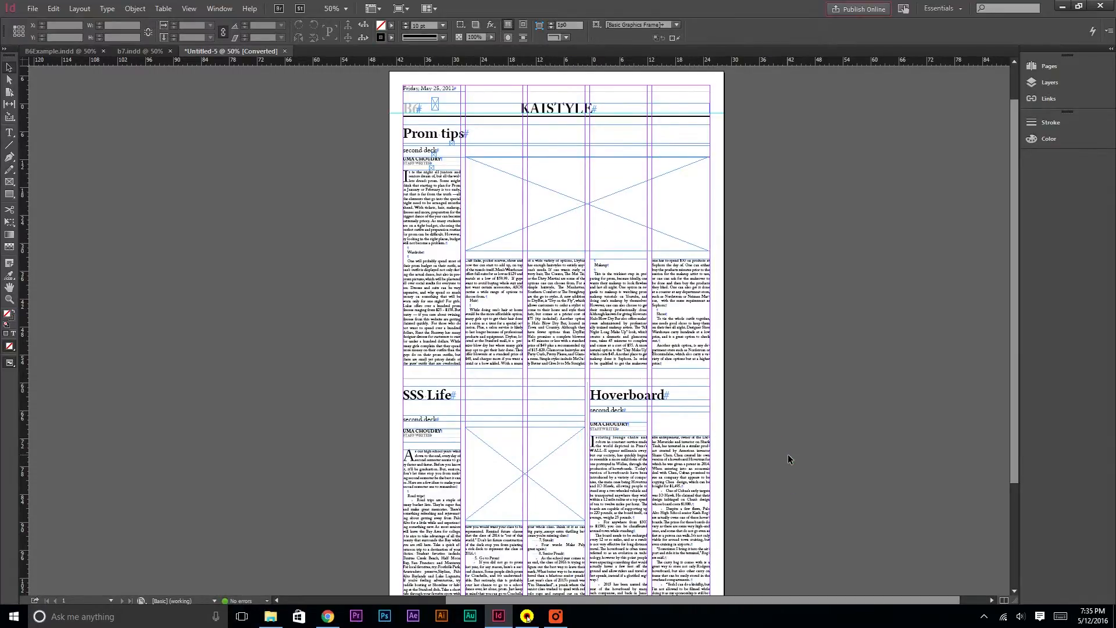
scroll(788, 459, up, 1)
scroll(788, 459, down, 4)
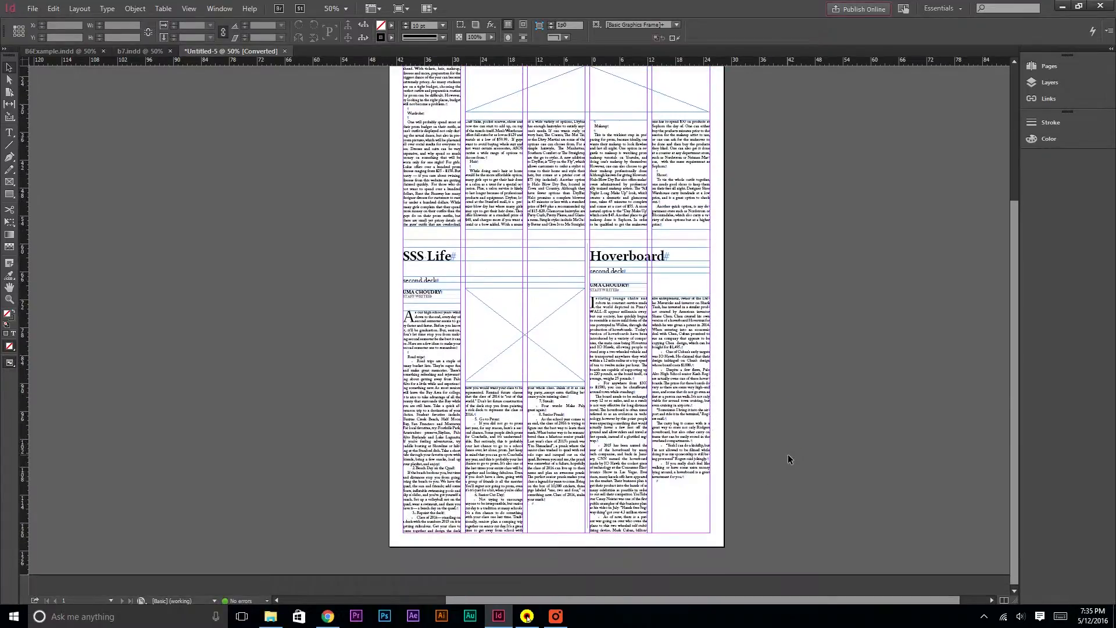